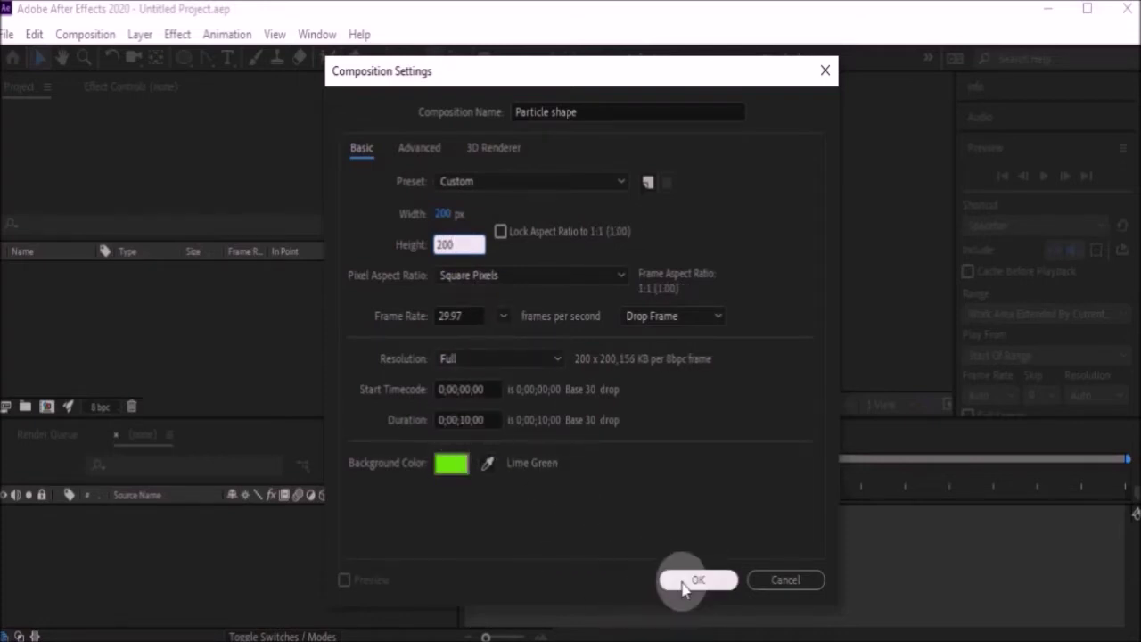
Step: Create the 200 x 200 px composition Particle shape and add a red solid of the same size to it
{"action": "left_click", "coordinate": [698, 581]}
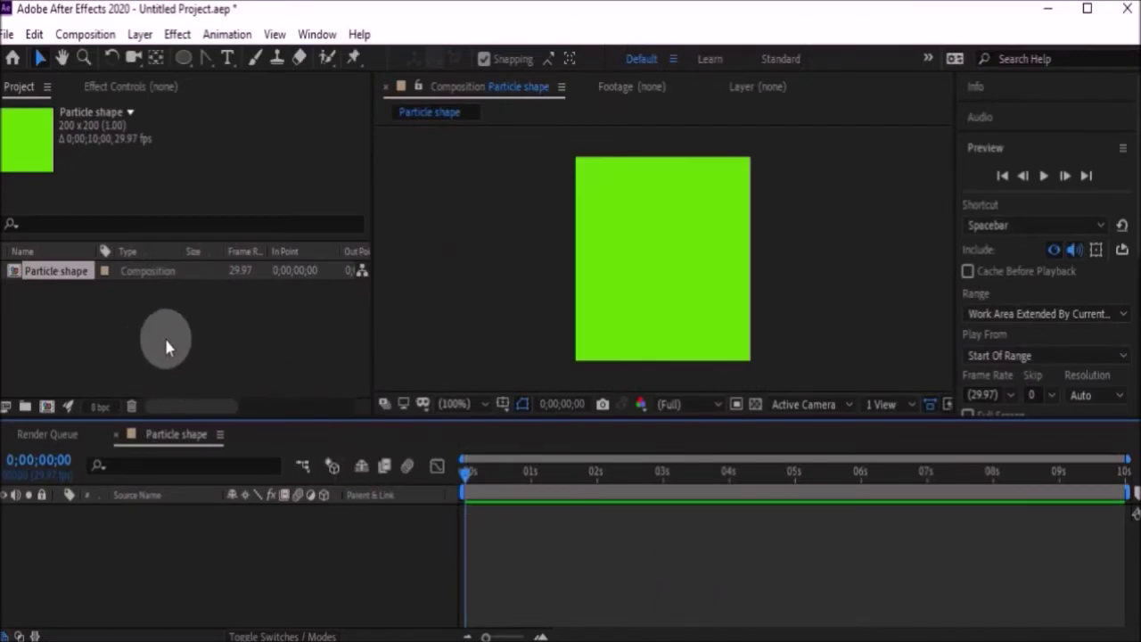
{"action": "right_click", "coordinate": [215, 559]}
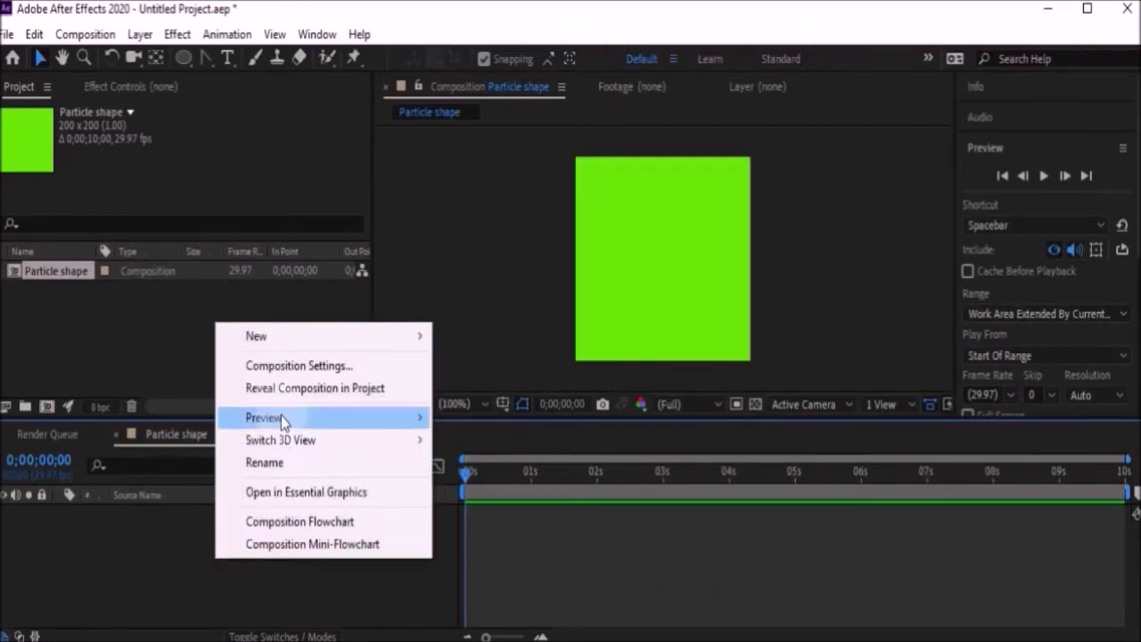
{"action": "mouse_move", "coordinate": [303, 341]}
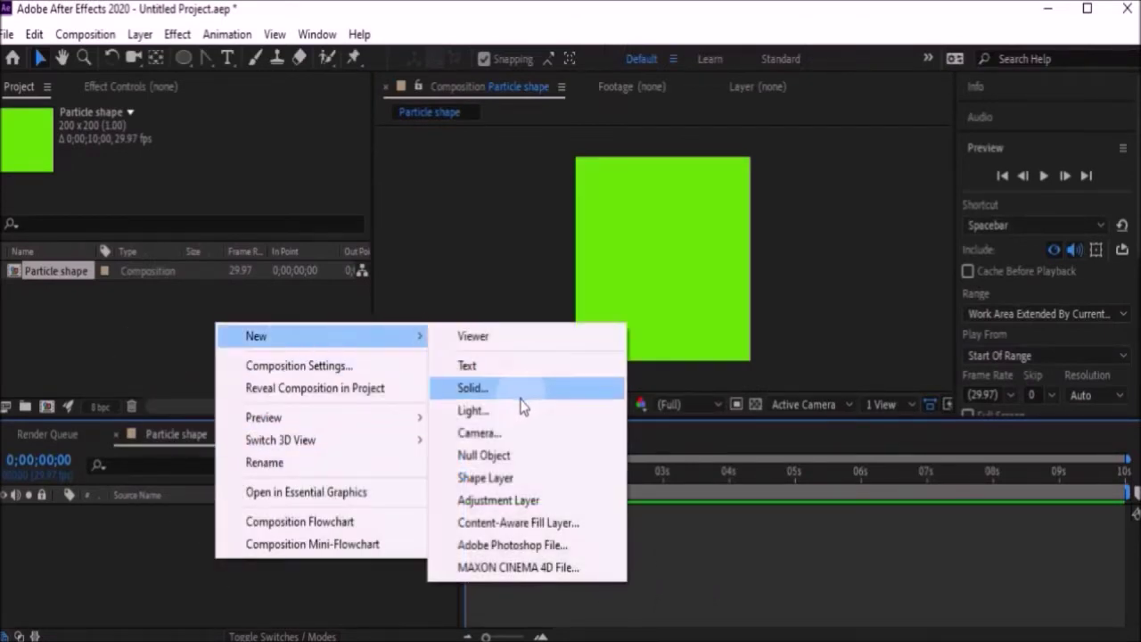
{"action": "left_click", "coordinate": [496, 388]}
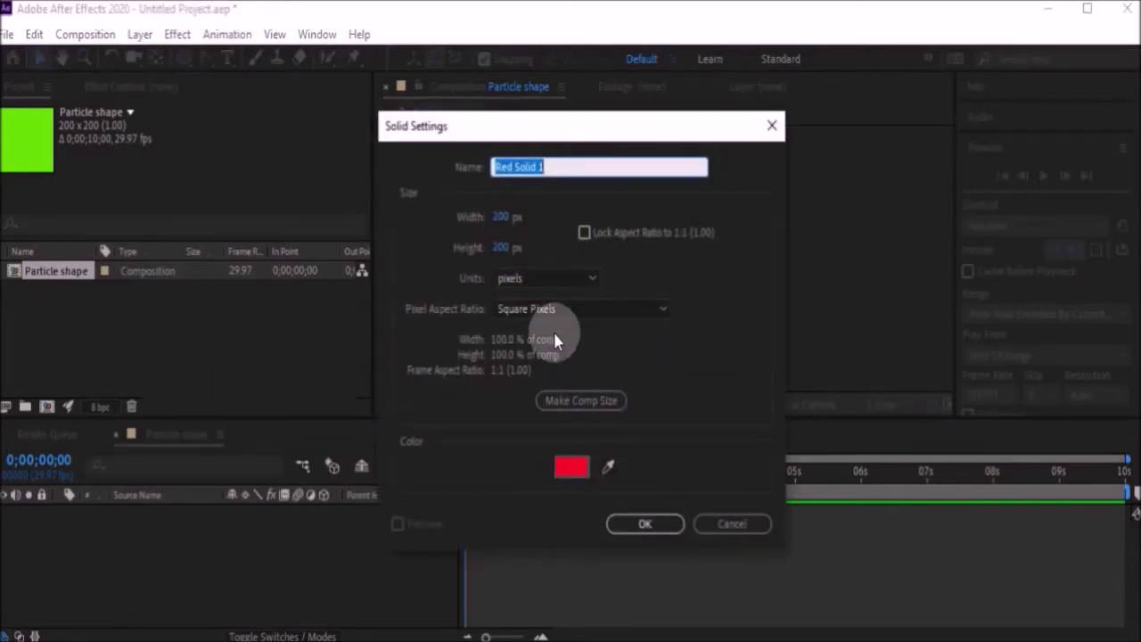
{"action": "left_click", "coordinate": [640, 526]}
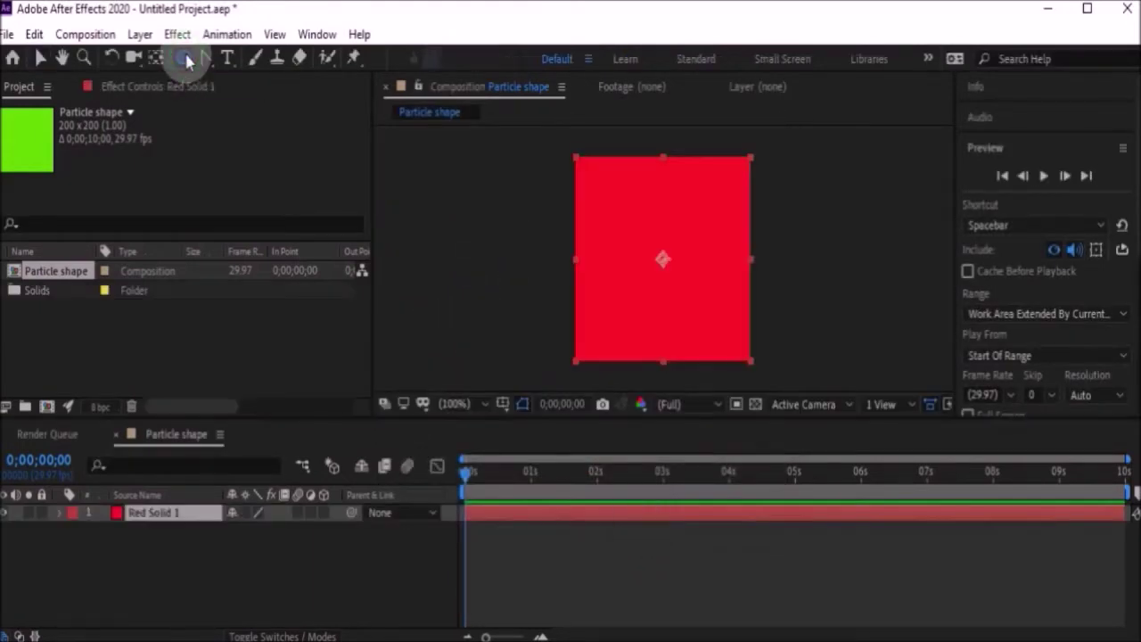
Step: Mask the red solid with a small ellipse and move it up, centred horizontally in the upper half of the composition
{"action": "left_click_drag", "start_coordinate": [683, 208], "coordinate": [675, 293]}
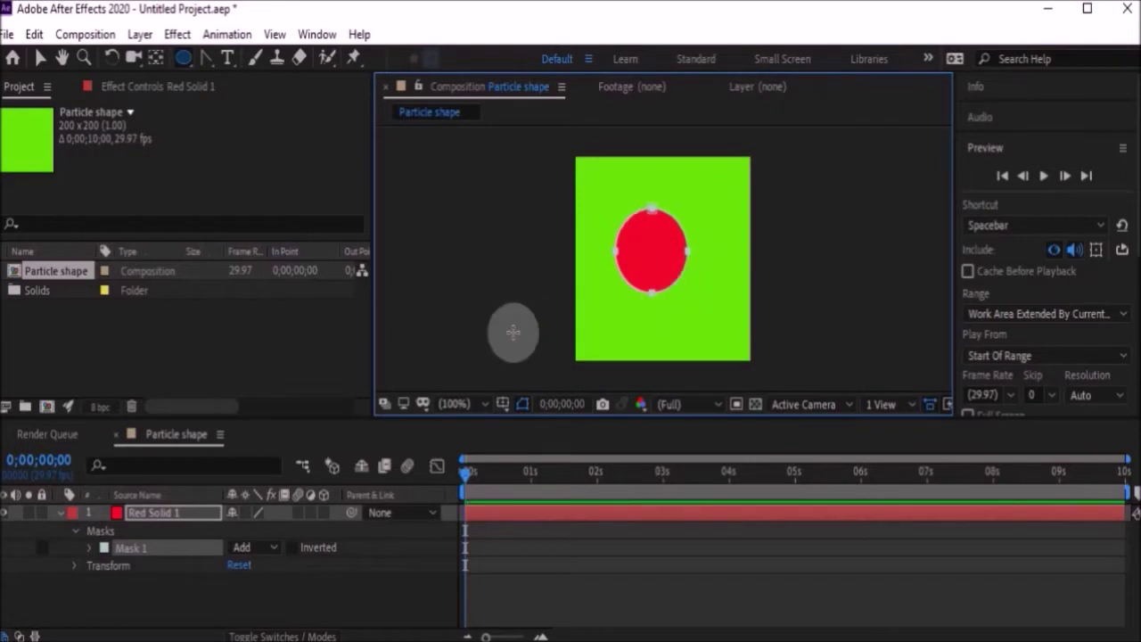
{"action": "left_click", "coordinate": [40, 59]}
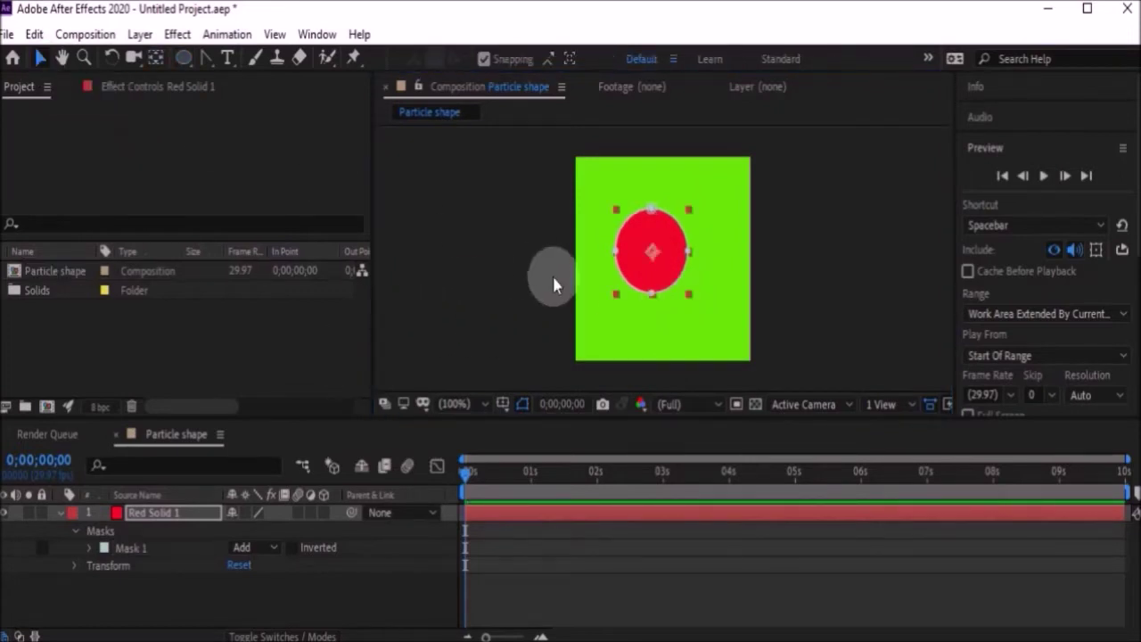
{"action": "left_click_drag", "start_coordinate": [649, 254], "coordinate": [666, 231]}
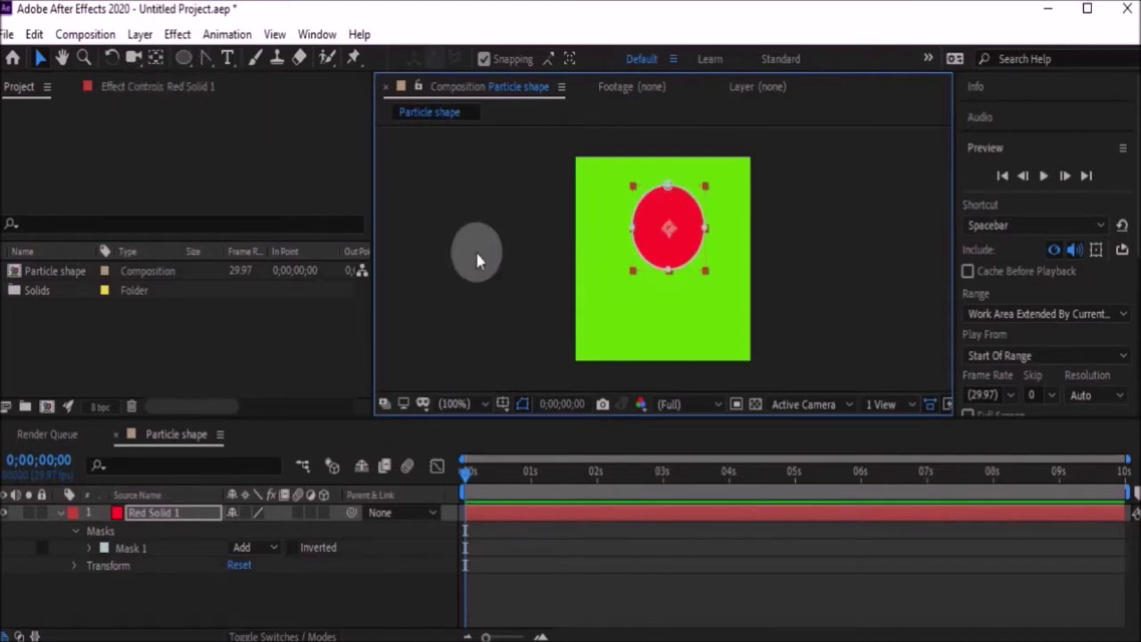
Step: Pull the ellipse mask's lowest vertex down near the composition's lower edge and convert it to a sharp corner point
{"action": "left_click", "coordinate": [671, 278]}
{"action": "left_click_drag", "start_coordinate": [668, 271], "coordinate": [668, 289]}
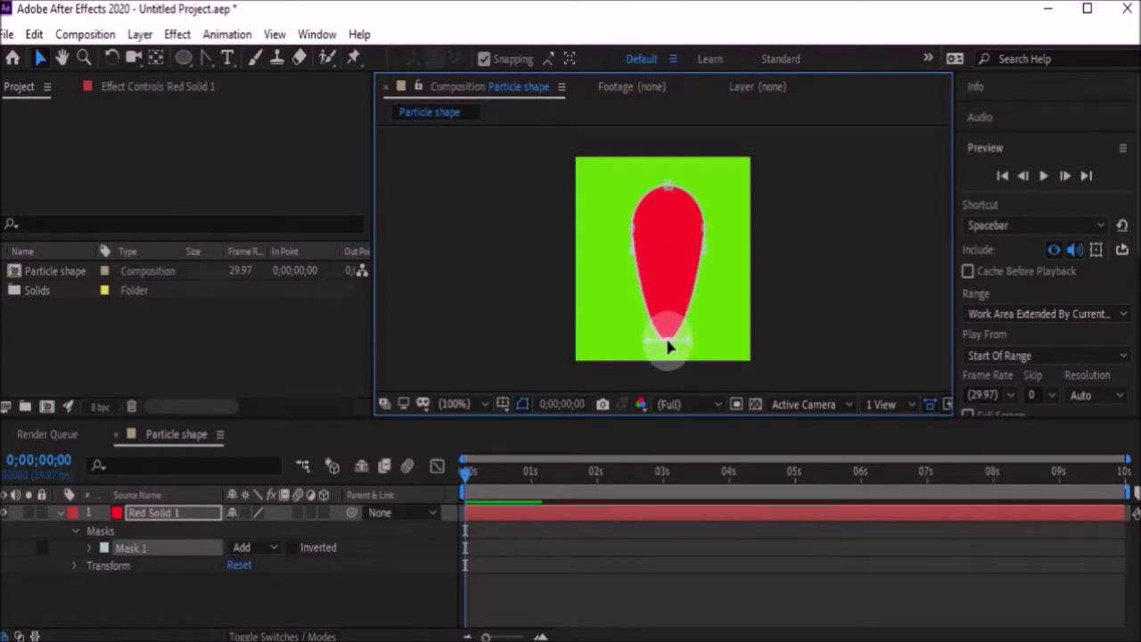
{"action": "left_click", "coordinate": [205, 58]}
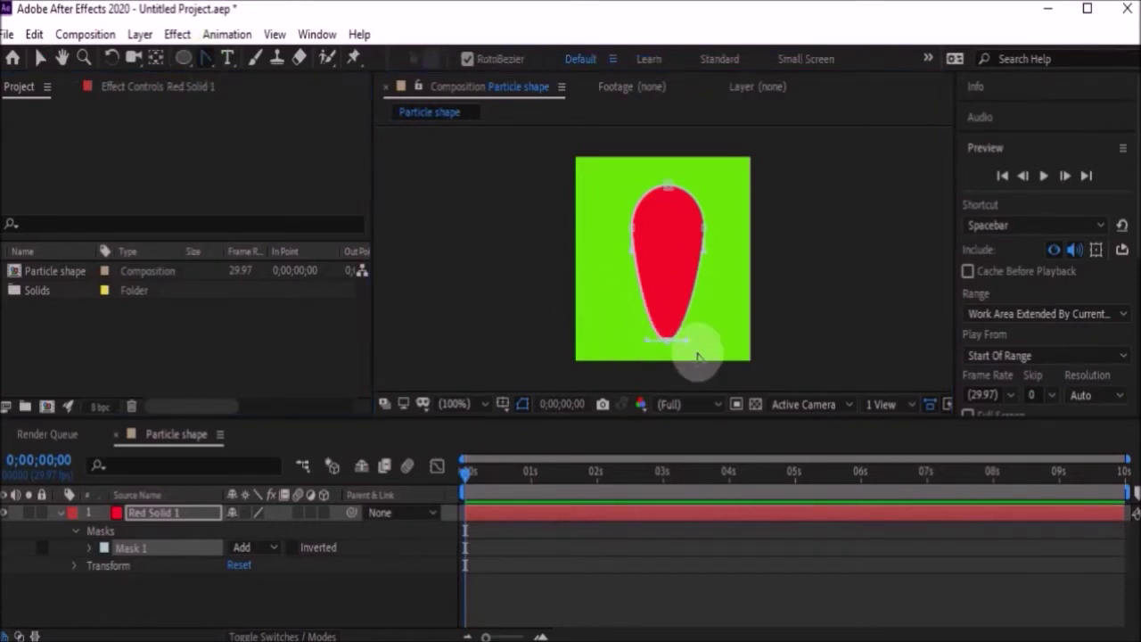
{"action": "left_click", "coordinate": [668, 343]}
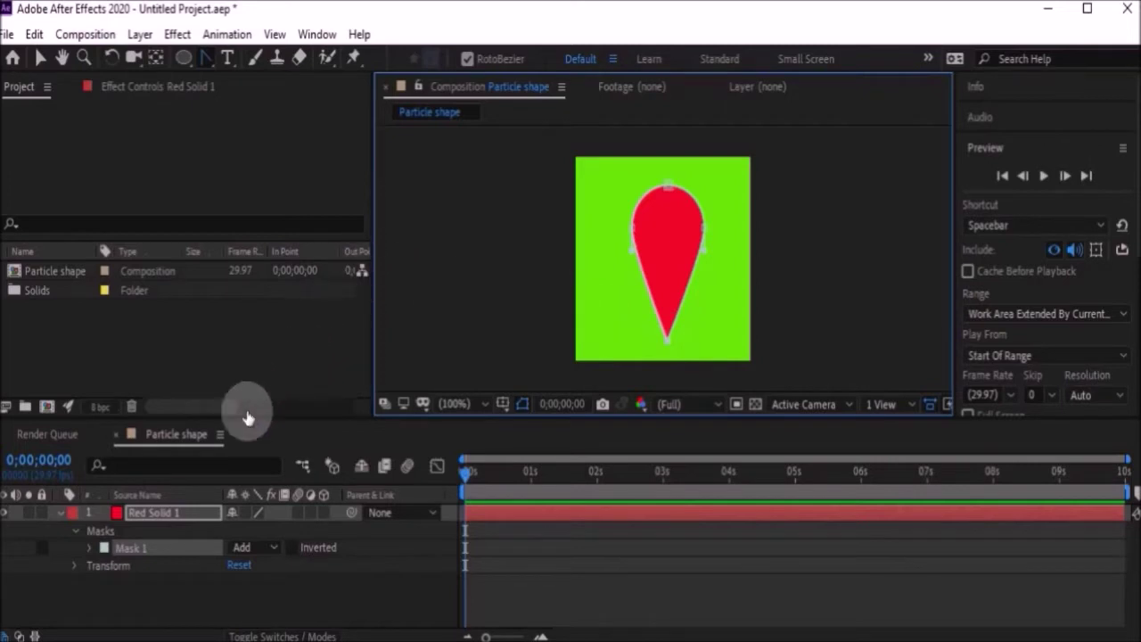
Step: Set the Rotation of the Red Solid 1 layer to 20°
{"action": "left_click", "coordinate": [59, 514]}
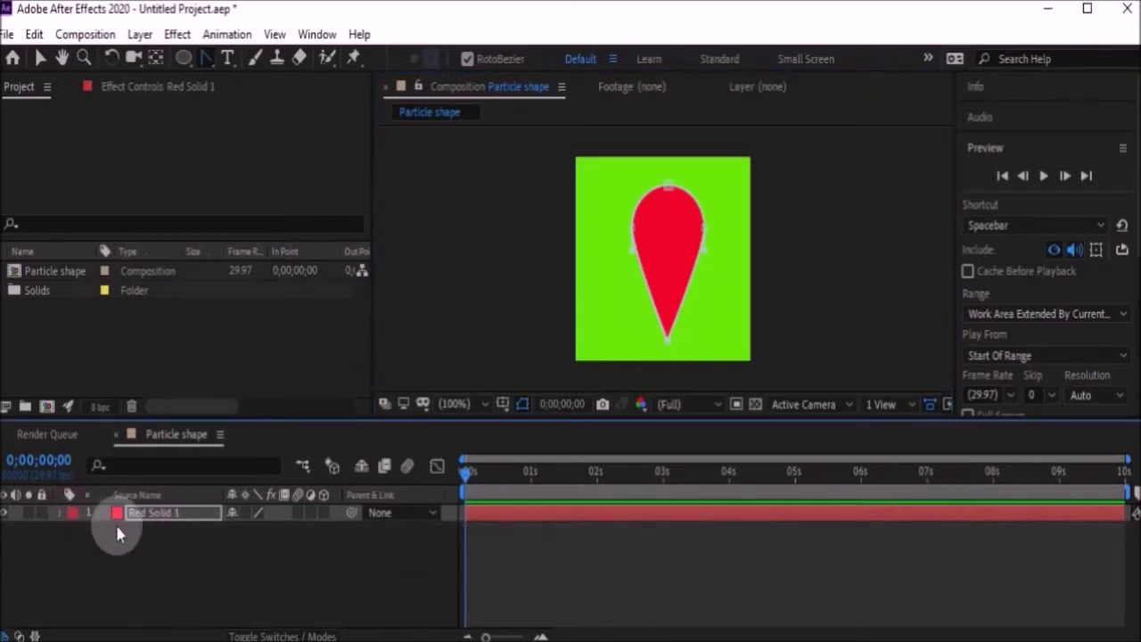
{"action": "left_click", "coordinate": [59, 515]}
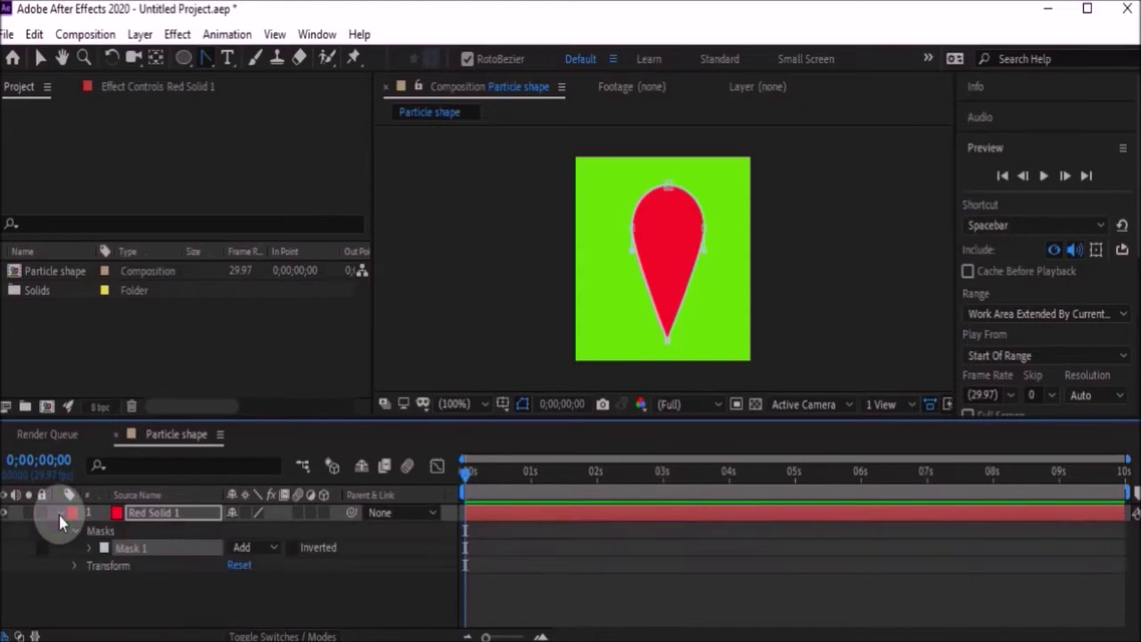
{"action": "left_click", "coordinate": [74, 566]}
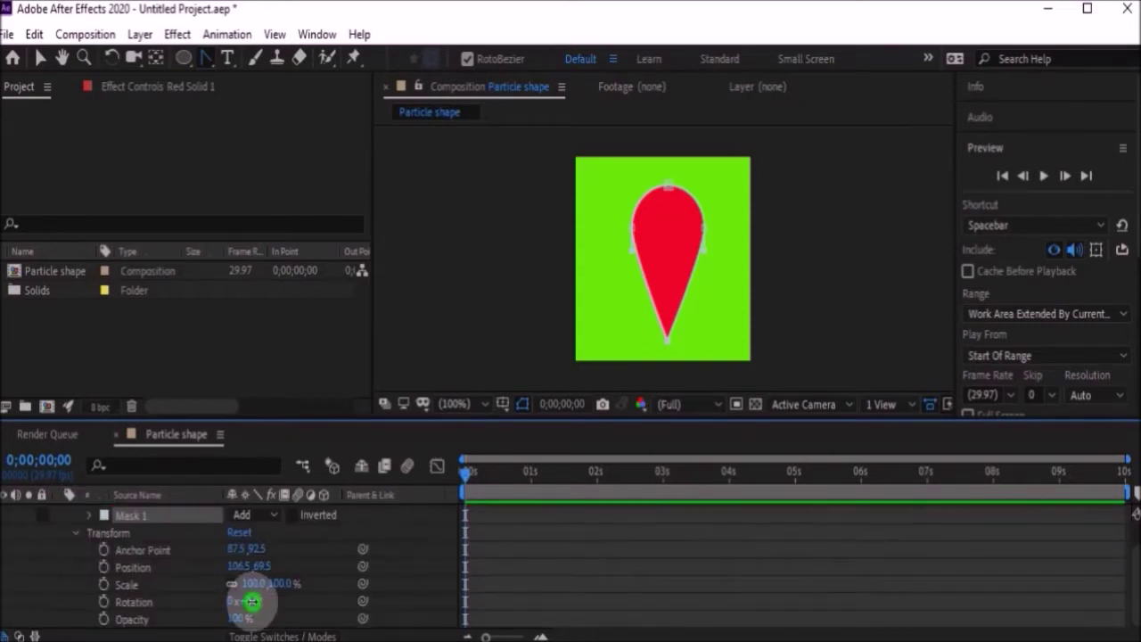
{"action": "left_click", "coordinate": [253, 601]}
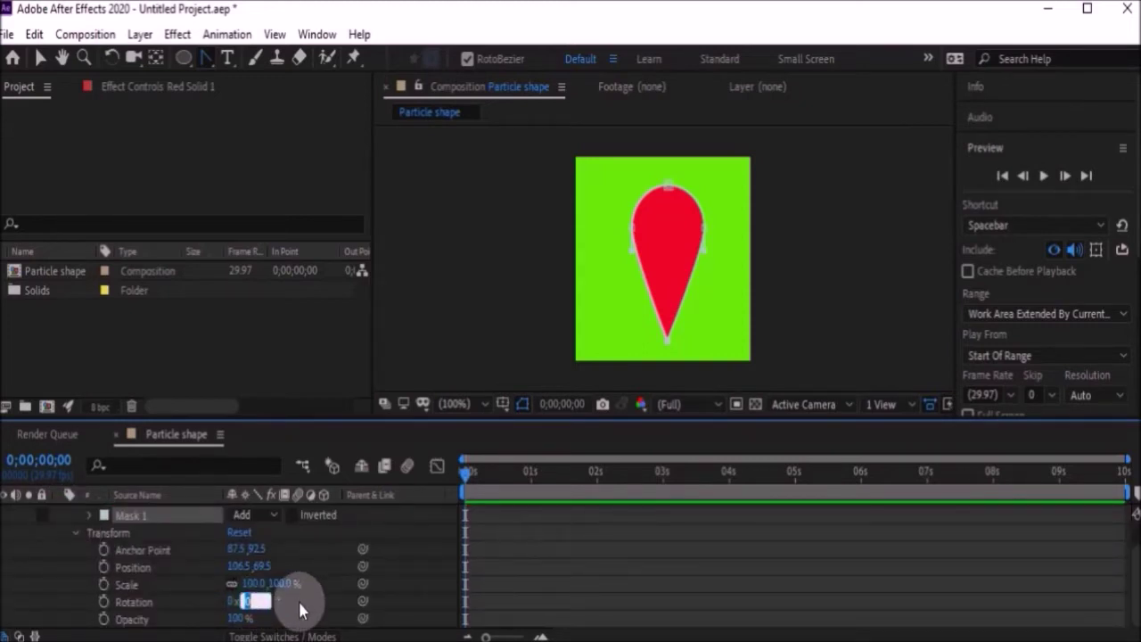
{"action": "type", "text": "2"}
{"action": "key", "text": "Return"}
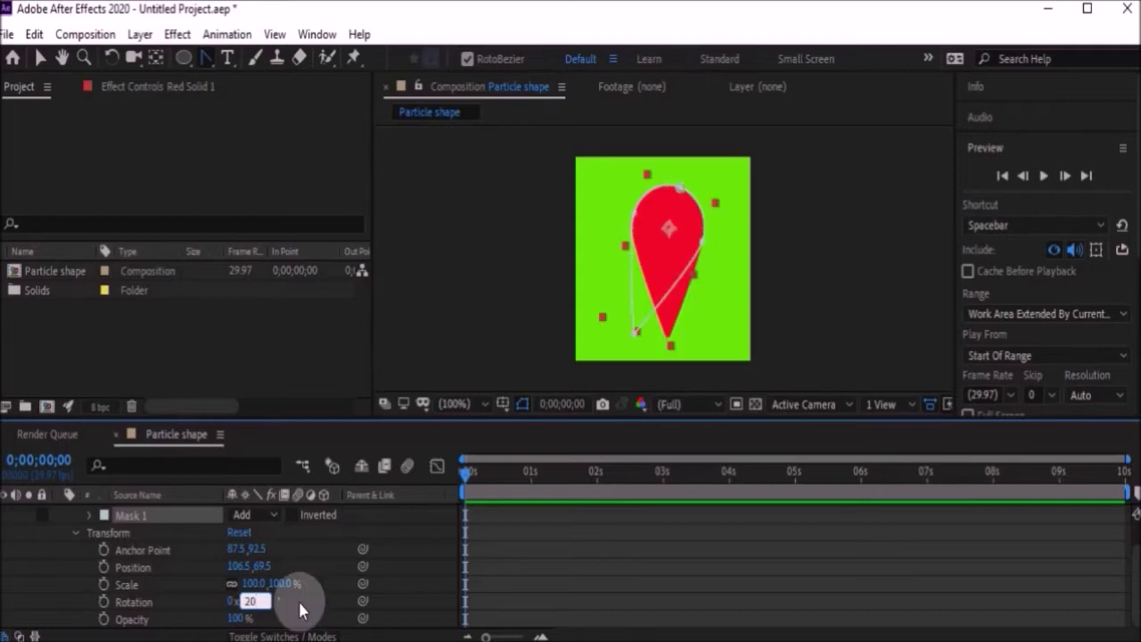
Step: Shift the teardrop right to about X 139.5 so its tip is centred, and place its anchor point on the tip
{"action": "left_click", "coordinate": [40, 58]}
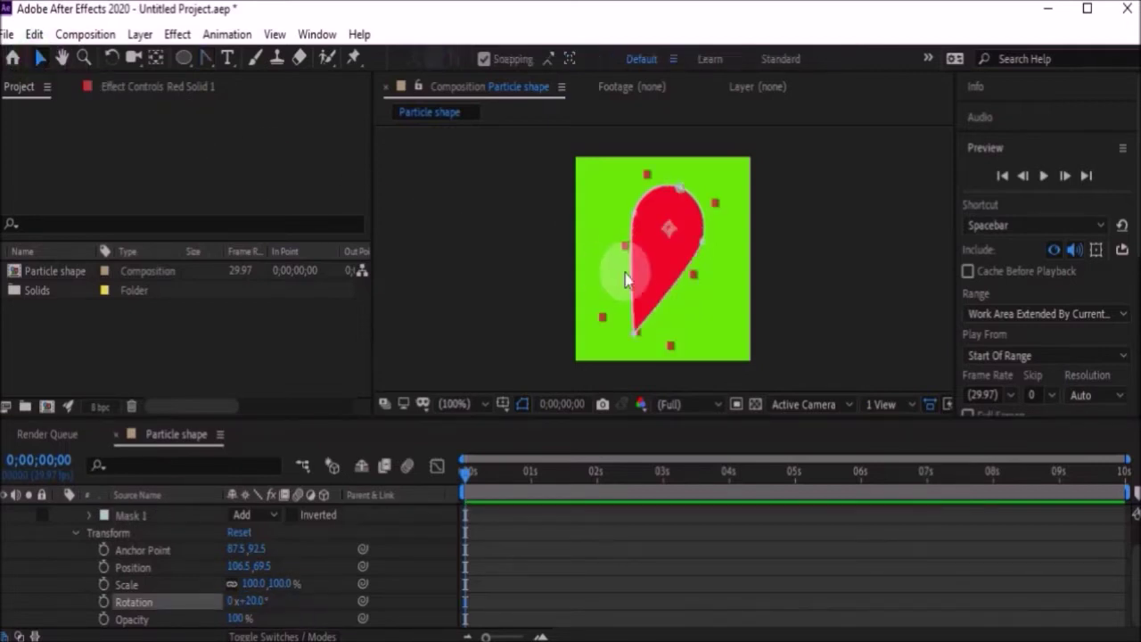
{"action": "left_click", "coordinate": [651, 265]}
{"action": "mouse_move", "coordinate": [653, 268]}
{"action": "left_mouse_down"}
{"action": "mouse_move", "coordinate": [660, 259]}
{"action": "mouse_move", "coordinate": [673, 270]}
{"action": "left_mouse_up"}
{"action": "left_click", "coordinate": [155, 59]}
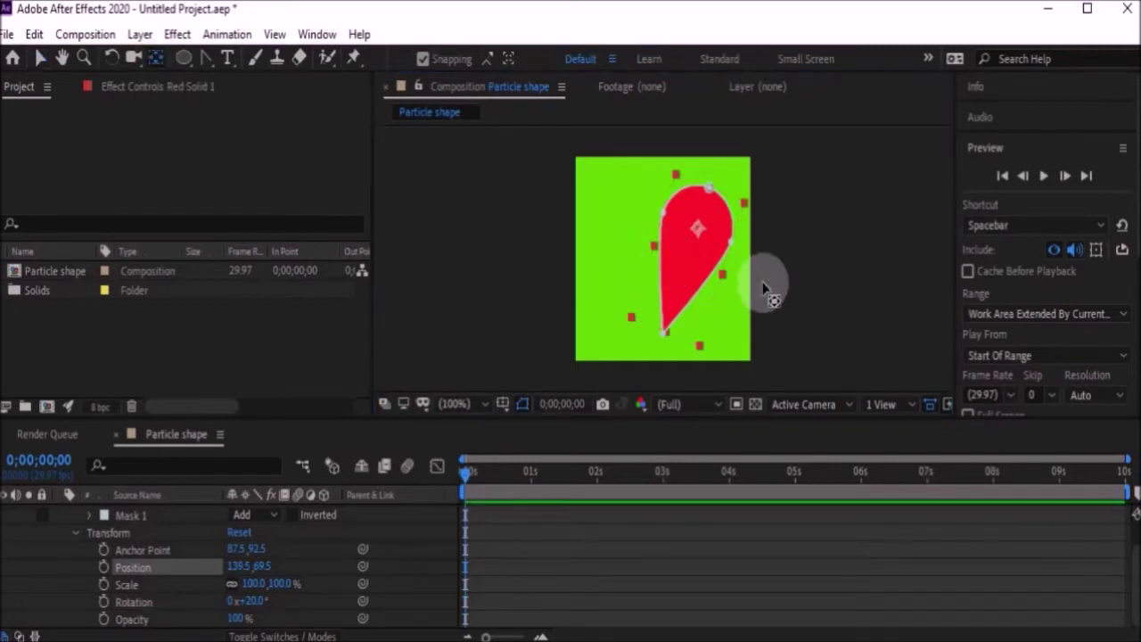
{"action": "left_click_drag", "start_coordinate": [701, 231], "coordinate": [665, 337]}
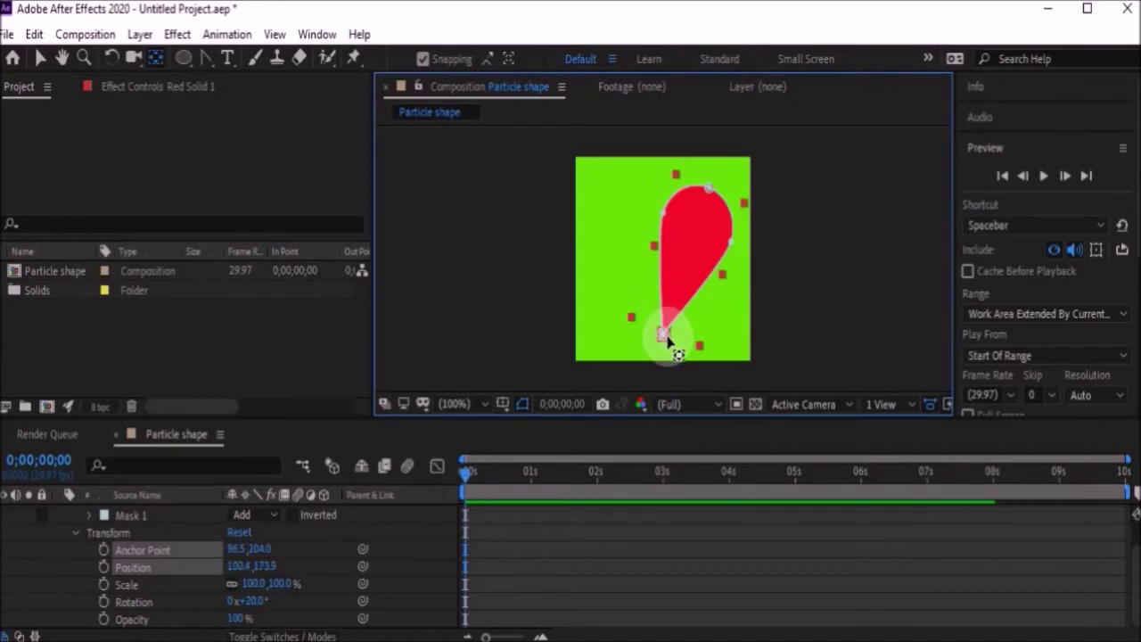
Step: Duplicate the Red Solid 1 layer and rename the copy Red Solid 2
{"action": "left_click", "coordinate": [167, 514]}
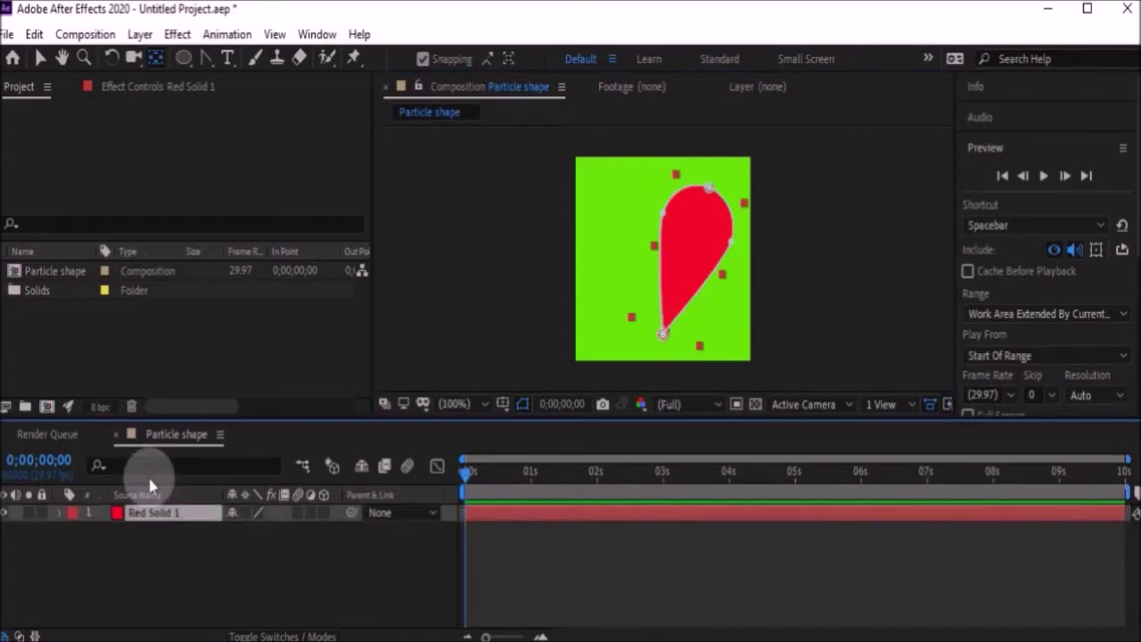
{"action": "left_click", "coordinate": [34, 34]}
{"action": "left_click", "coordinate": [75, 298]}
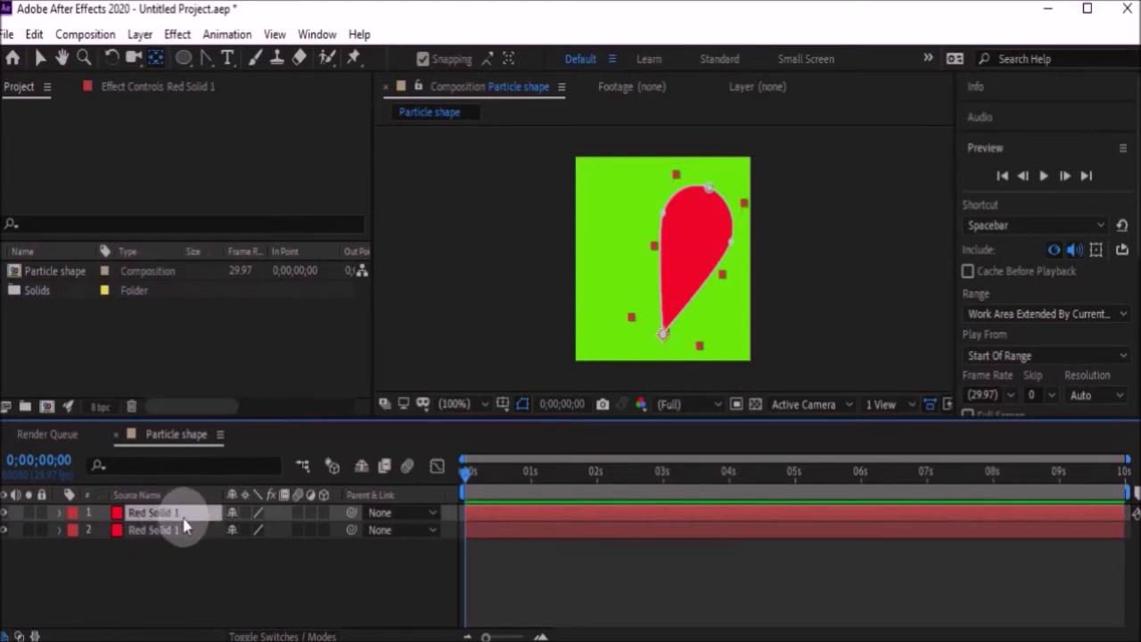
{"action": "right_click", "coordinate": [184, 516]}
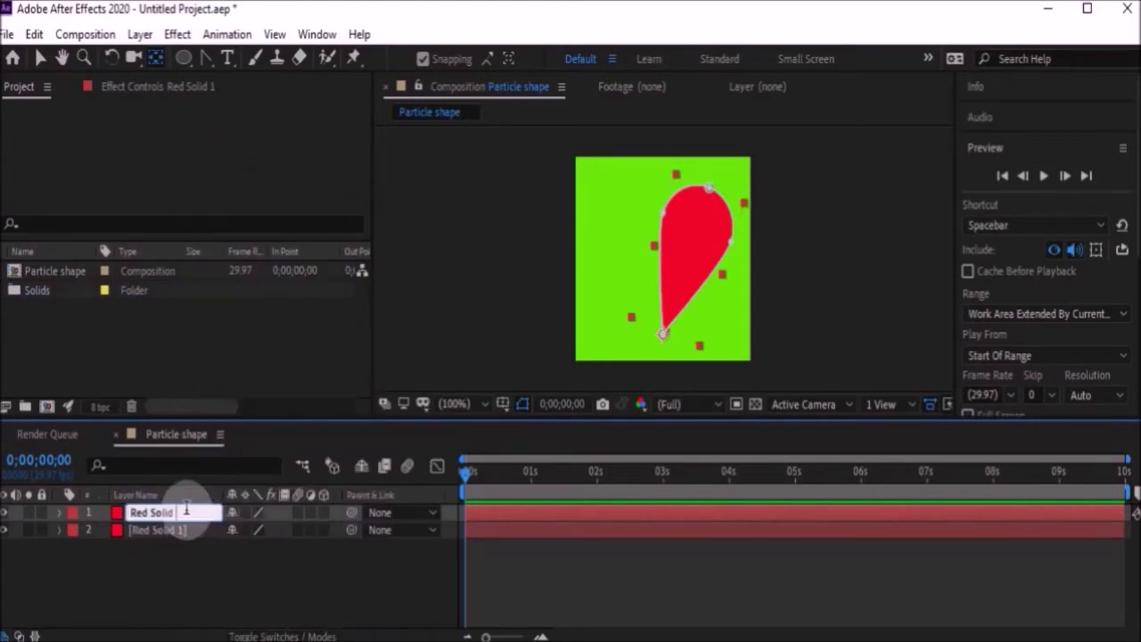
{"action": "type", "text": "2"}
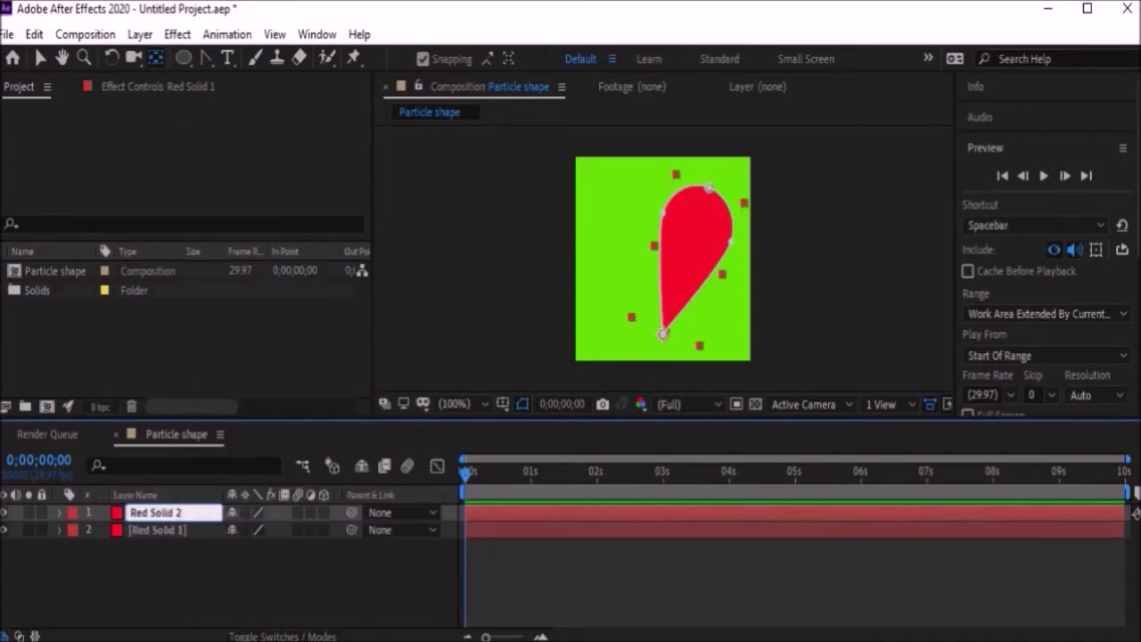
{"action": "left_click", "coordinate": [184, 585]}
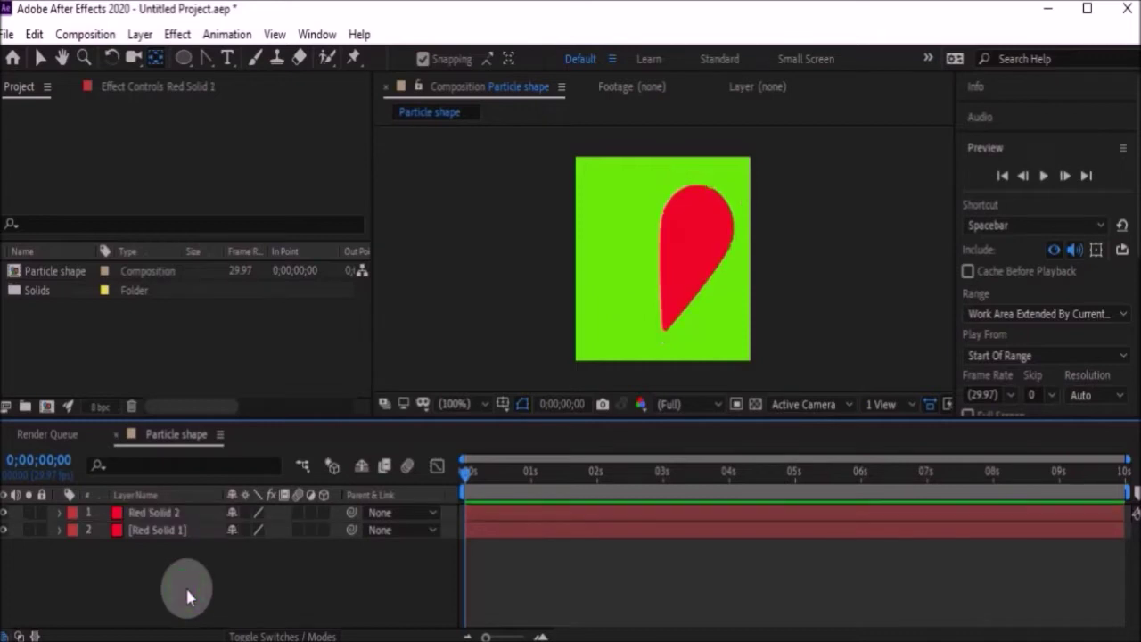
Step: Set the Rotation of the Red Solid 2 layer to -20° to form the heart's other half
{"action": "left_click", "coordinate": [142, 514]}
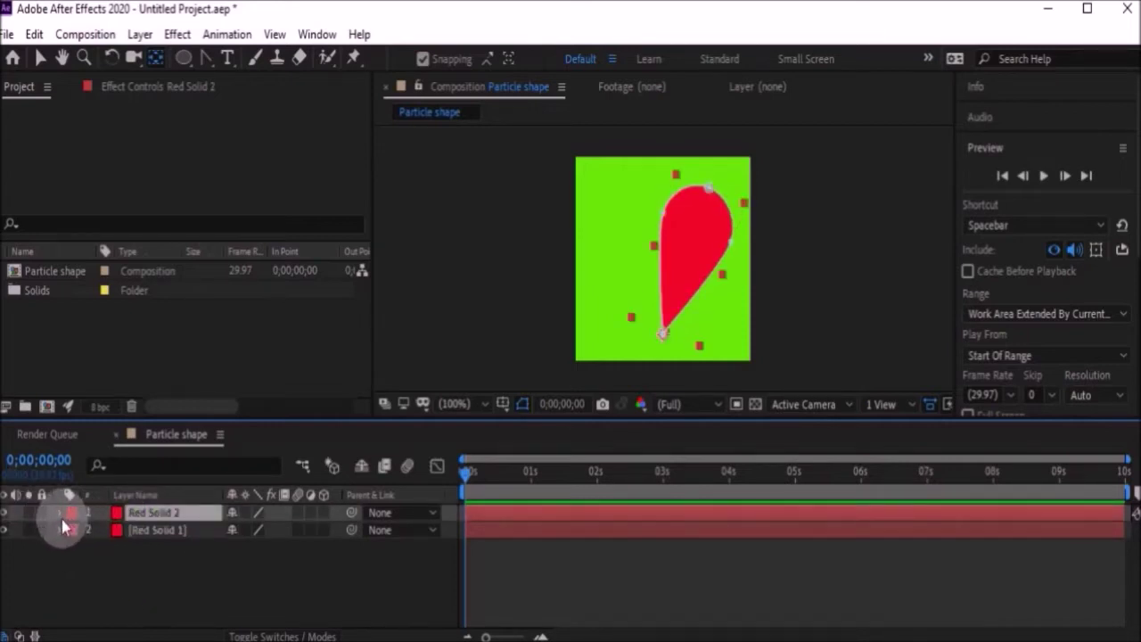
{"action": "left_click", "coordinate": [59, 512]}
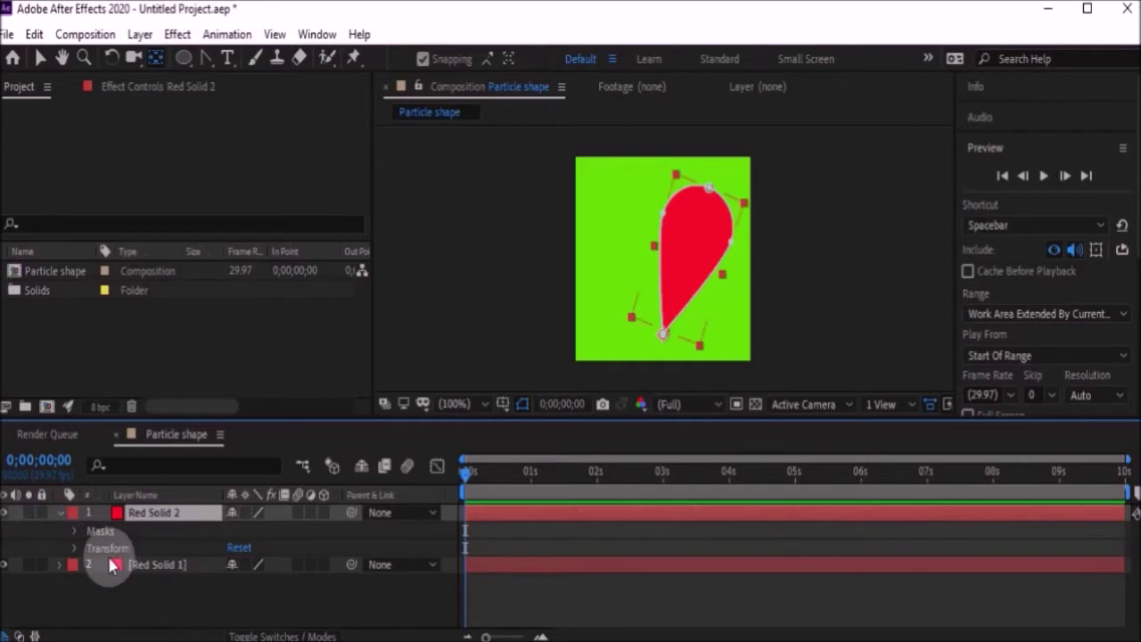
{"action": "left_click", "coordinate": [74, 547]}
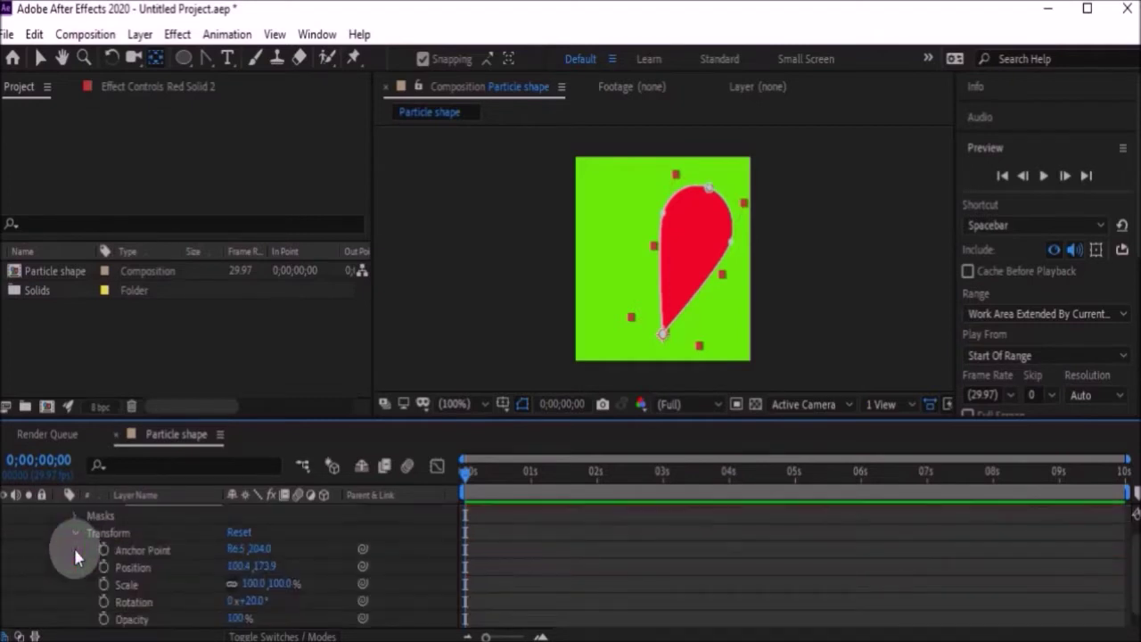
{"action": "left_click", "coordinate": [258, 602]}
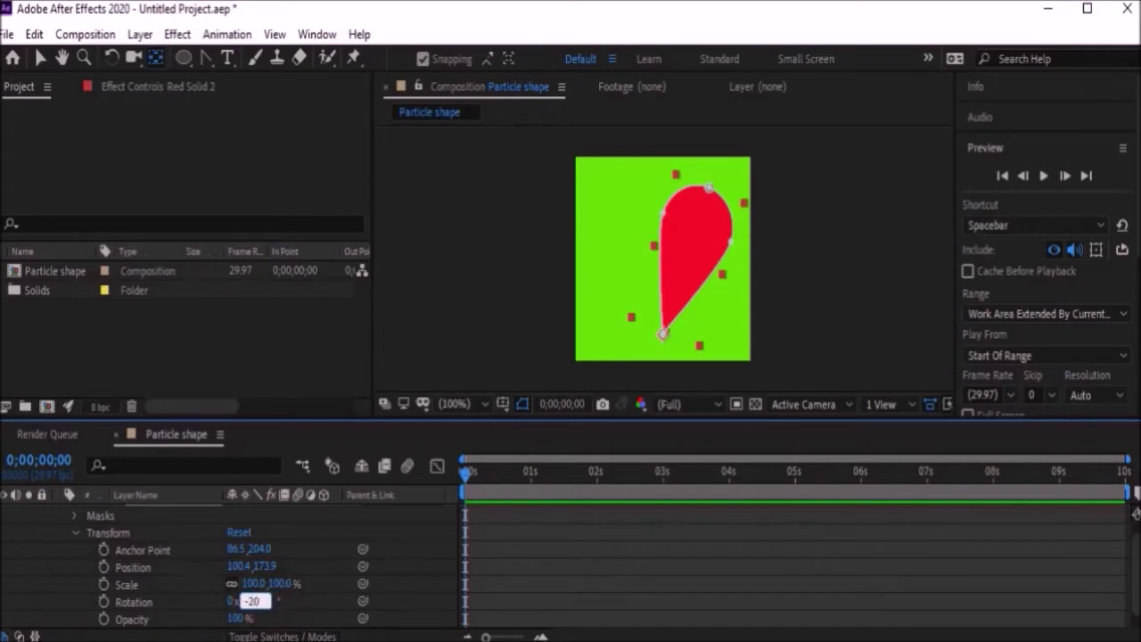
{"action": "type", "text": "-20"}
{"action": "key", "text": "Return"}
{"action": "left_click", "coordinate": [541, 617]}
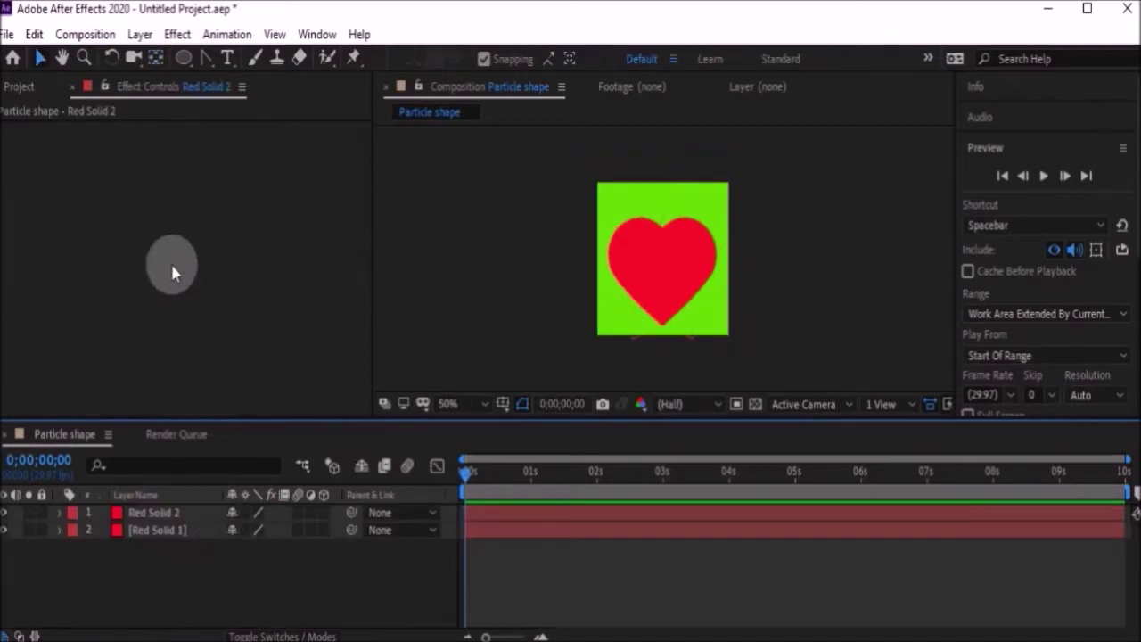
Step: Create a new 1920 x 1080 composition named Particle comp, keeping the HDTV 1080 29.97 preset and 10-second duration
{"action": "left_click", "coordinate": [26, 88]}
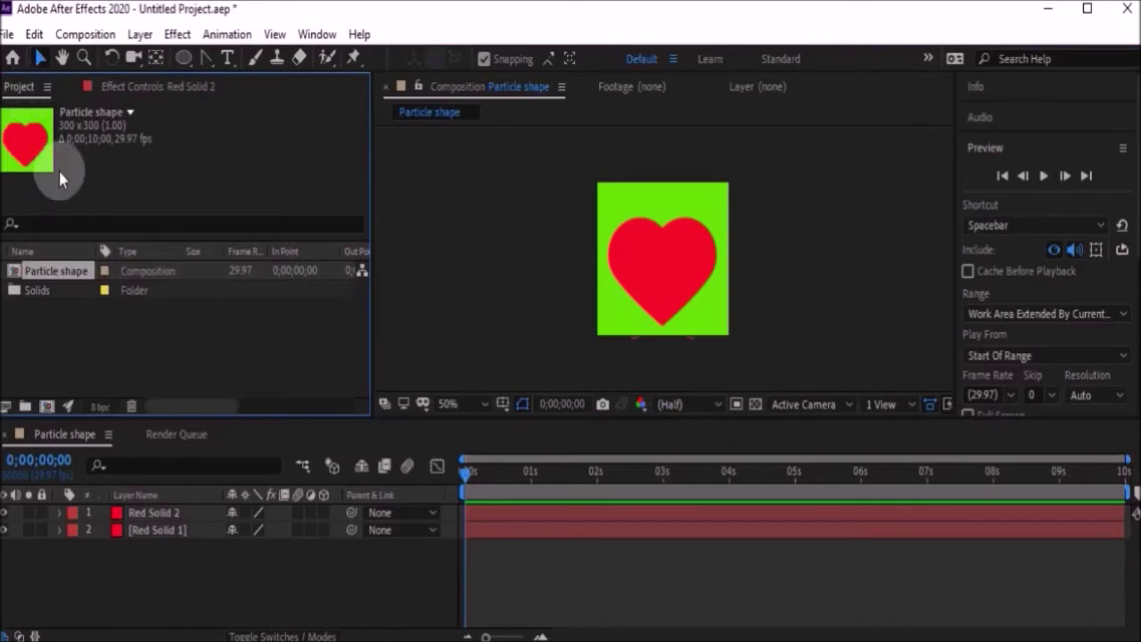
{"action": "right_click", "coordinate": [205, 349]}
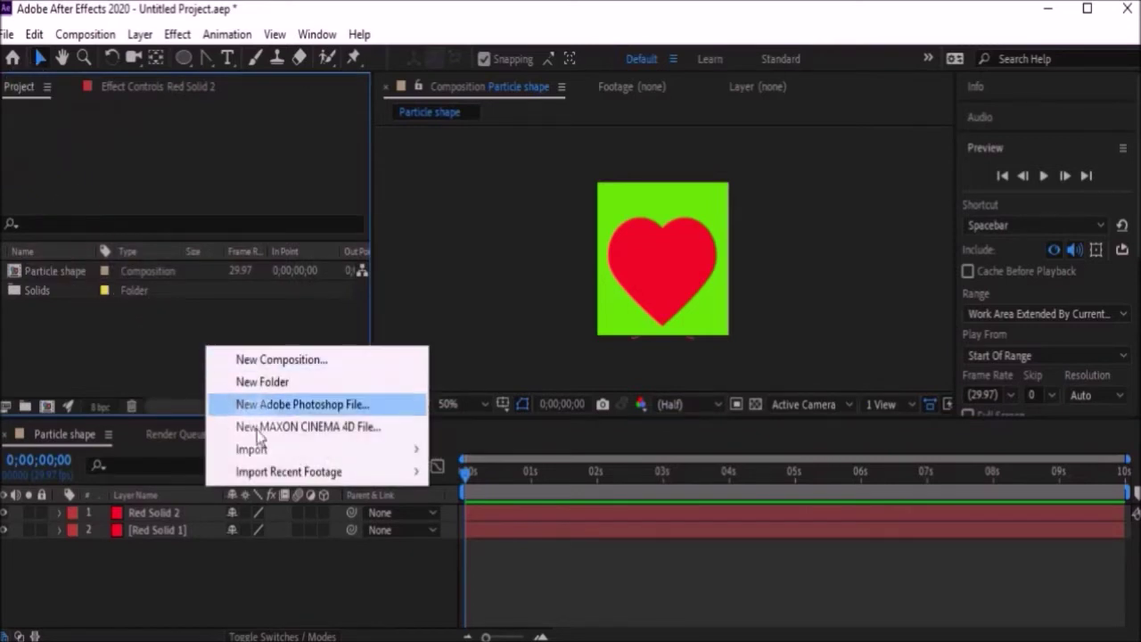
{"action": "left_click", "coordinate": [309, 361]}
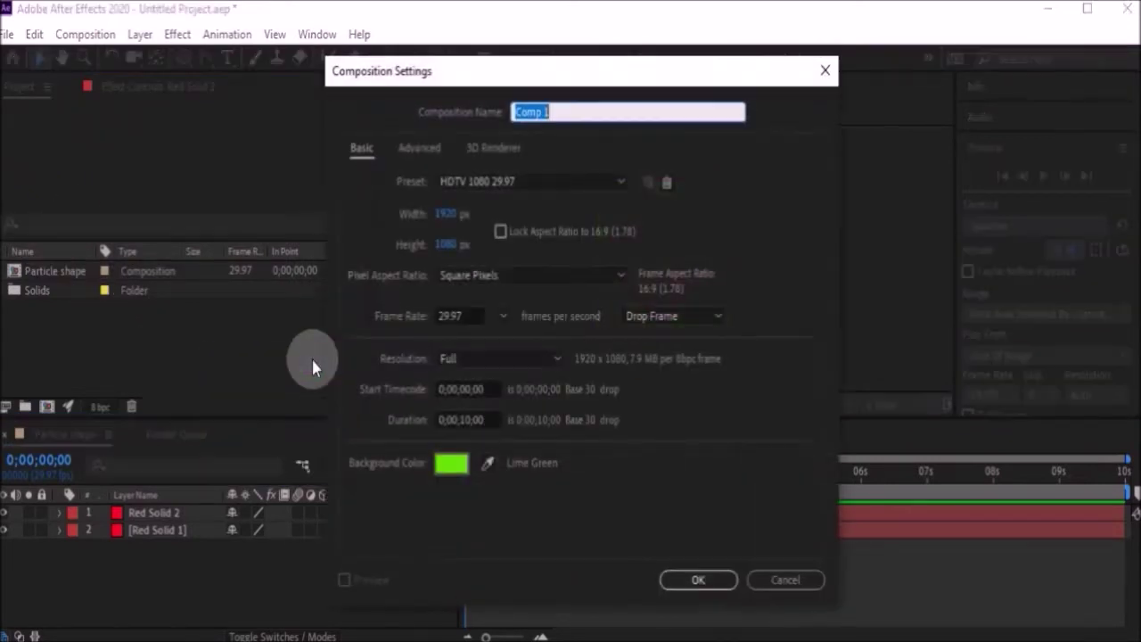
{"action": "left_click", "coordinate": [530, 235]}
{"action": "type", "text": "Pa"}
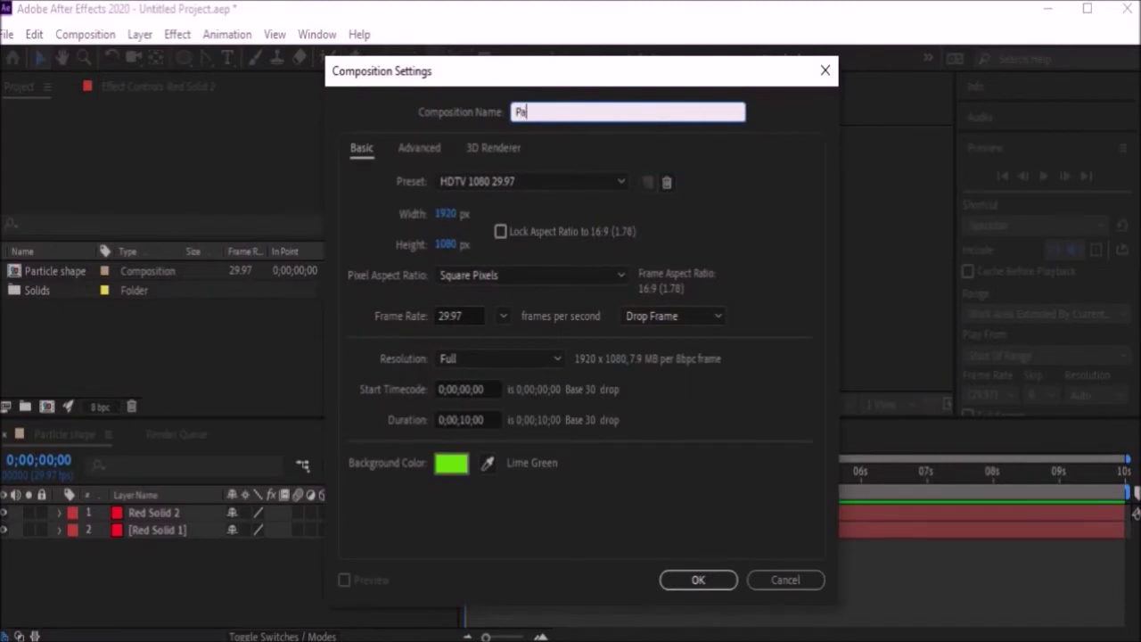
{"action": "type", "text": "rticle comp"}
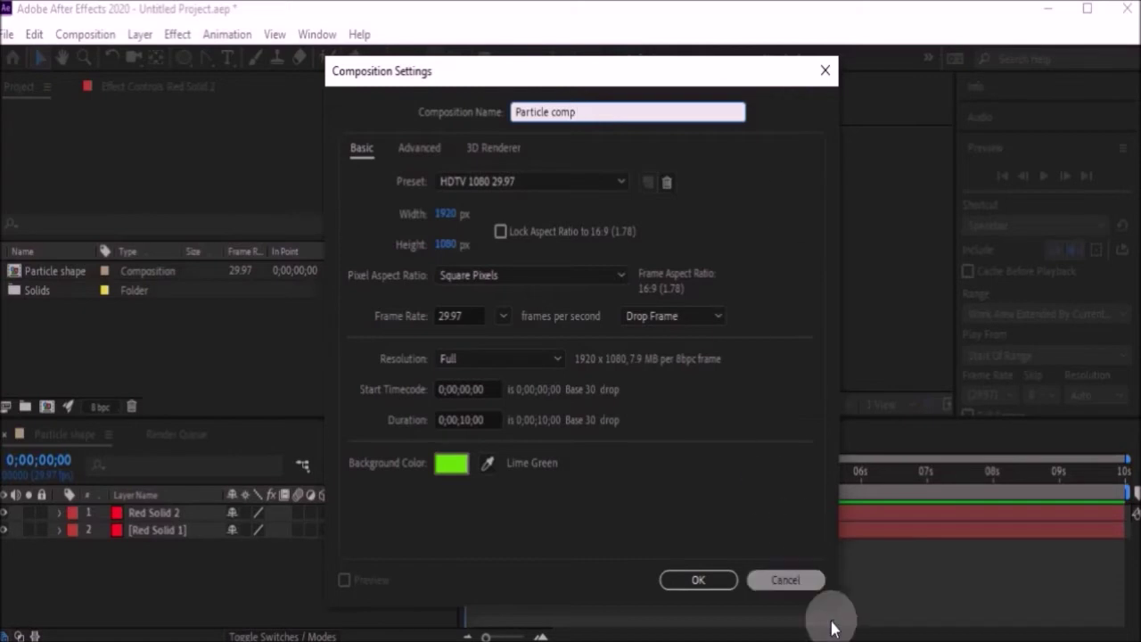
{"action": "left_click", "coordinate": [697, 586]}
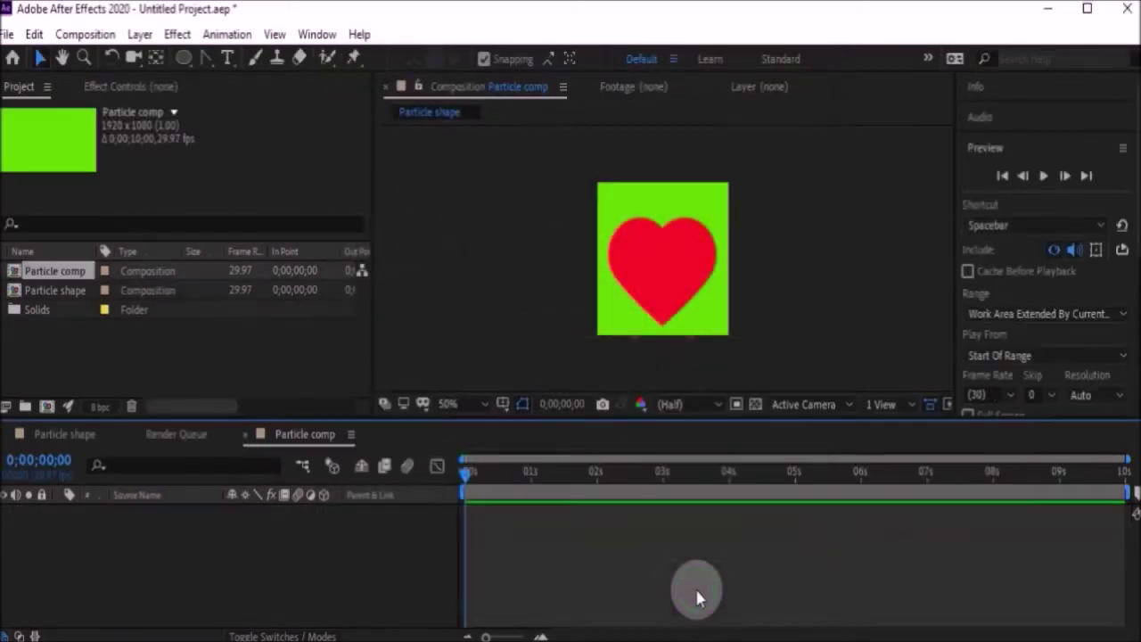
Step: Create a red 1920 x 1080 solid named Particles in the Particle comp composition
{"action": "right_click", "coordinate": [328, 581]}
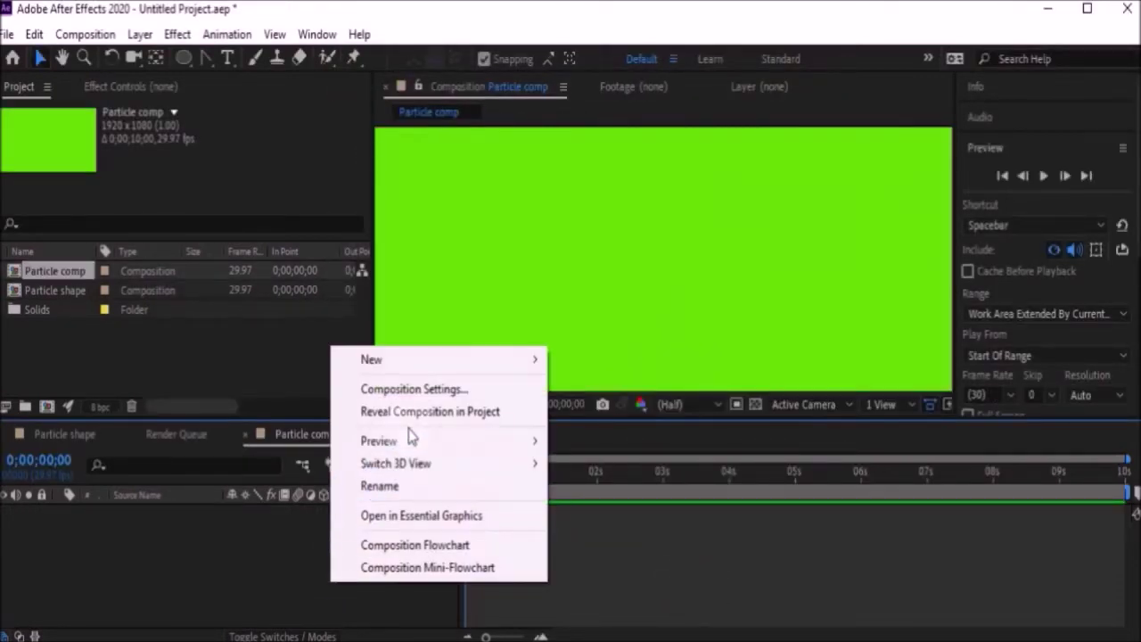
{"action": "mouse_move", "coordinate": [400, 359]}
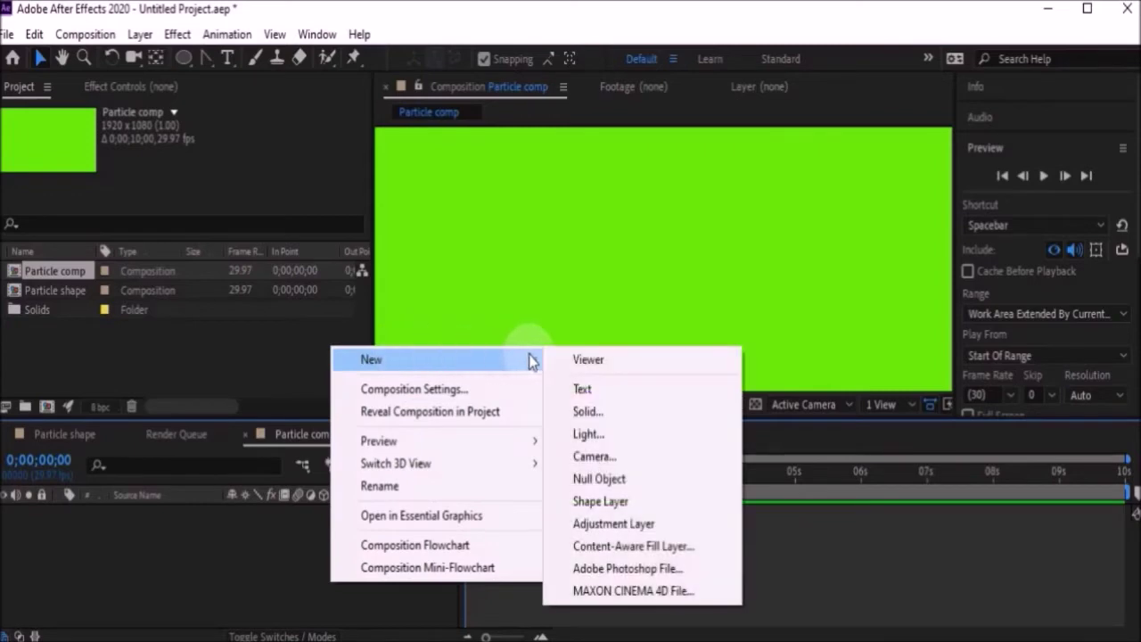
{"action": "left_click", "coordinate": [596, 411]}
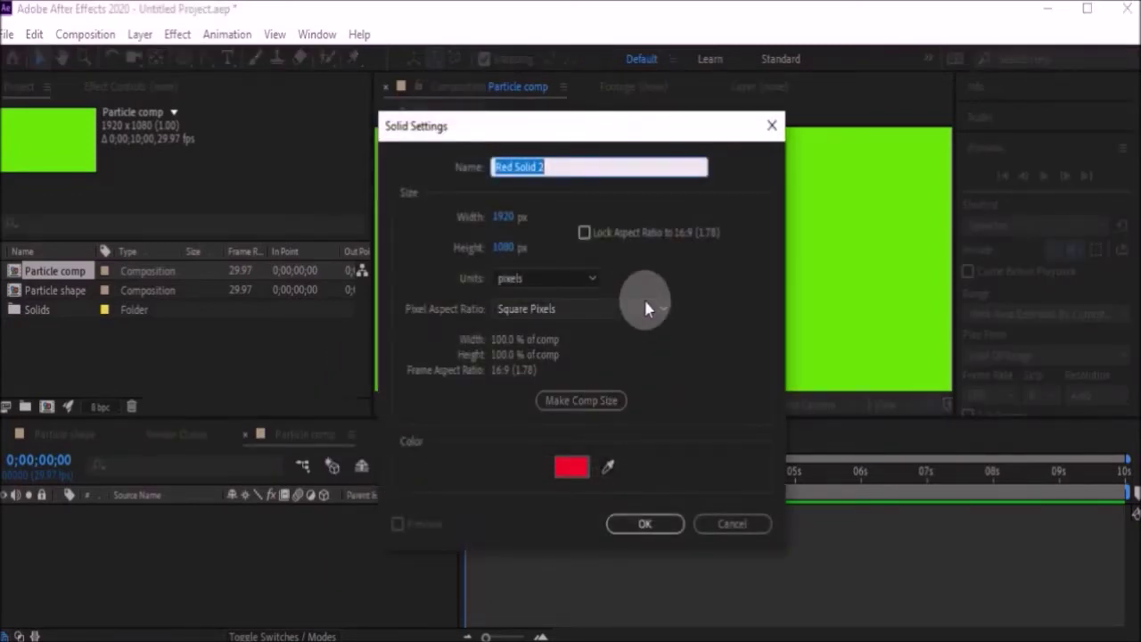
{"action": "type", "text": "Particles"}
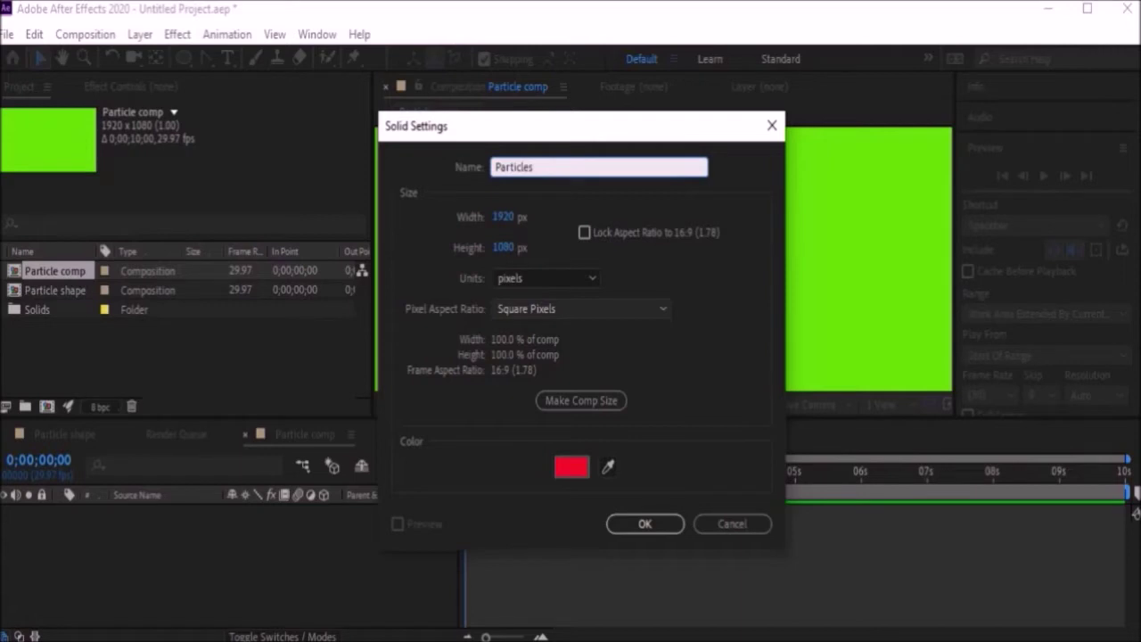
{"action": "left_click", "coordinate": [638, 522]}
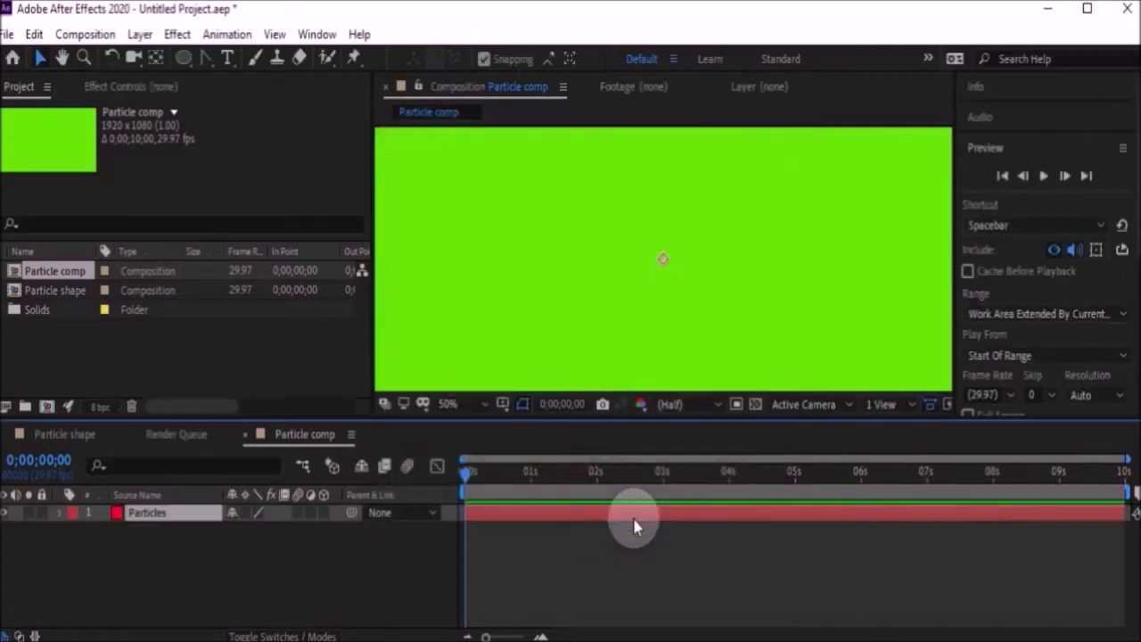
Step: Add the Particle shape composition above the Particles layer, and apply the CC Particle World simulation effect to Particles
{"action": "left_click_drag", "start_coordinate": [54, 290], "coordinate": [164, 552]}
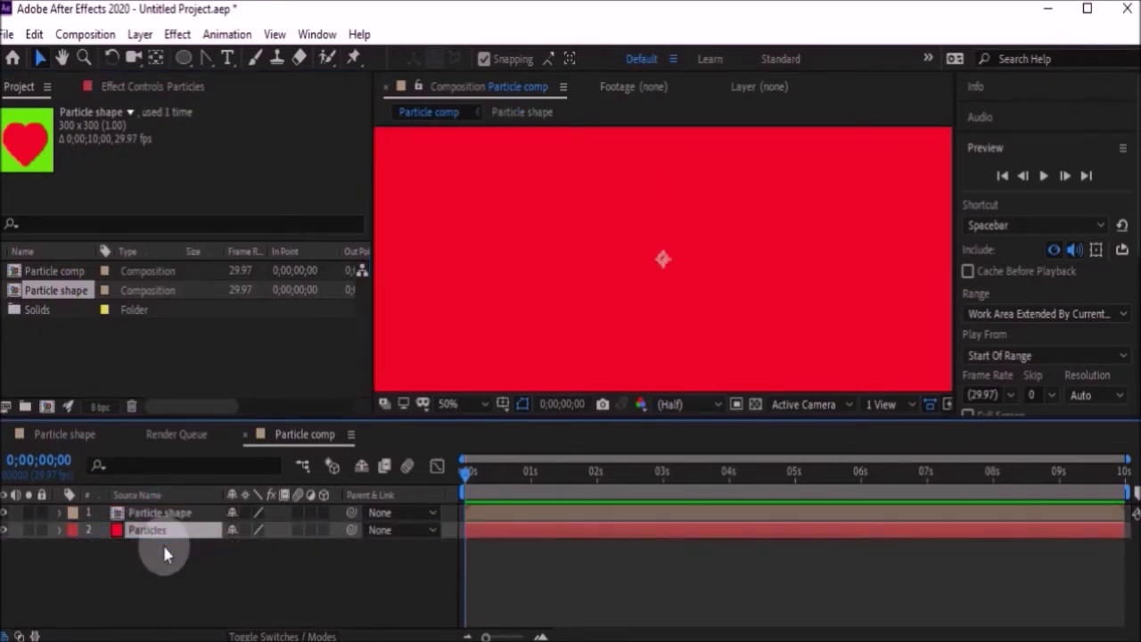
{"action": "right_click", "coordinate": [164, 553]}
{"action": "mouse_move", "coordinate": [224, 443]}
{"action": "mouse_move", "coordinate": [461, 576]}
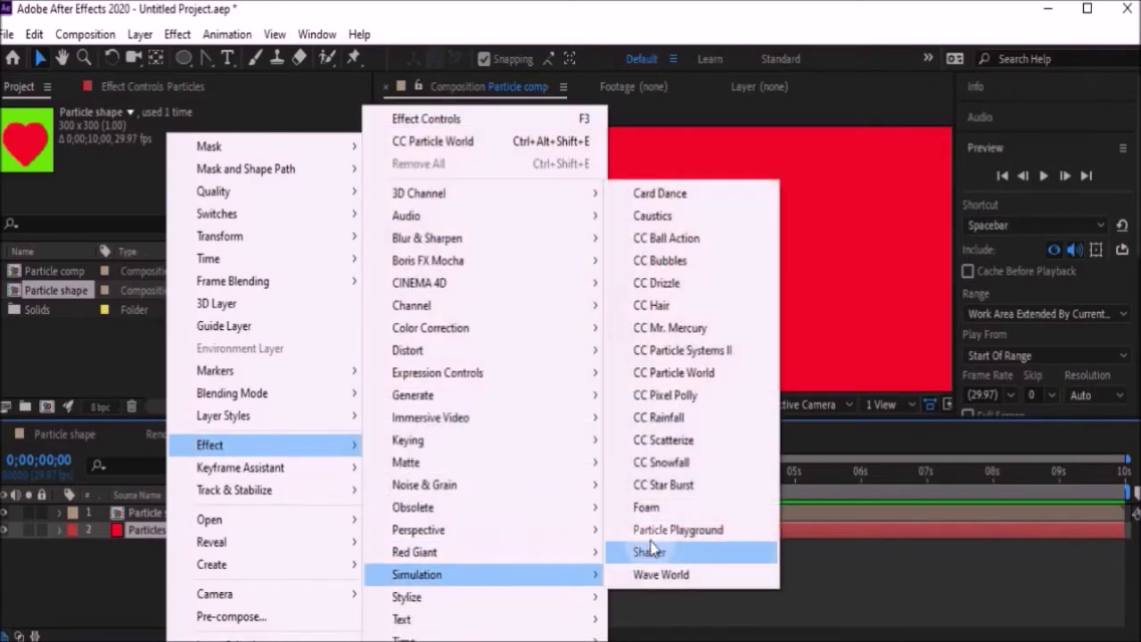
{"action": "left_click", "coordinate": [710, 390]}
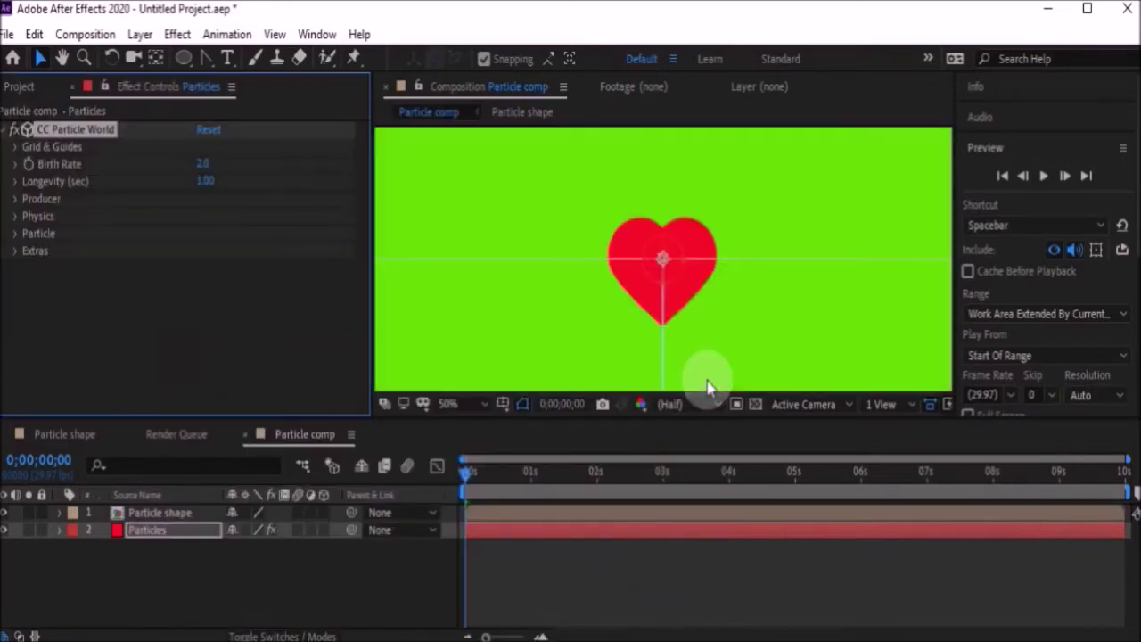
Step: Hide the Particle shape layer and move the current time to 0;00;01;01
{"action": "left_click", "coordinate": [4, 513]}
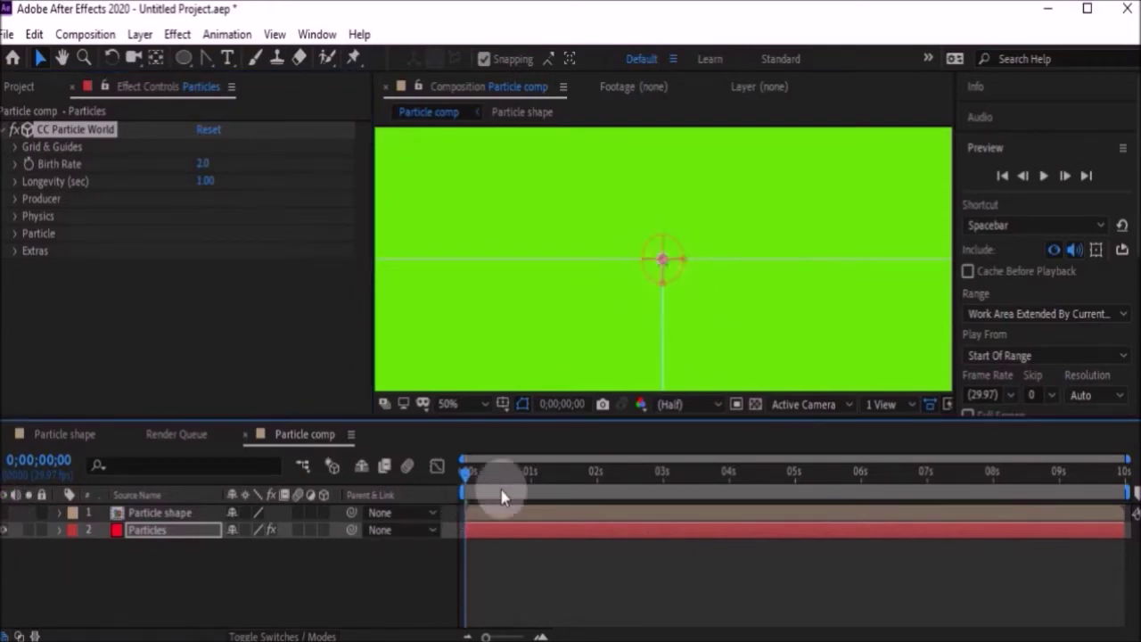
{"action": "left_click_drag", "start_coordinate": [463, 477], "coordinate": [531, 492]}
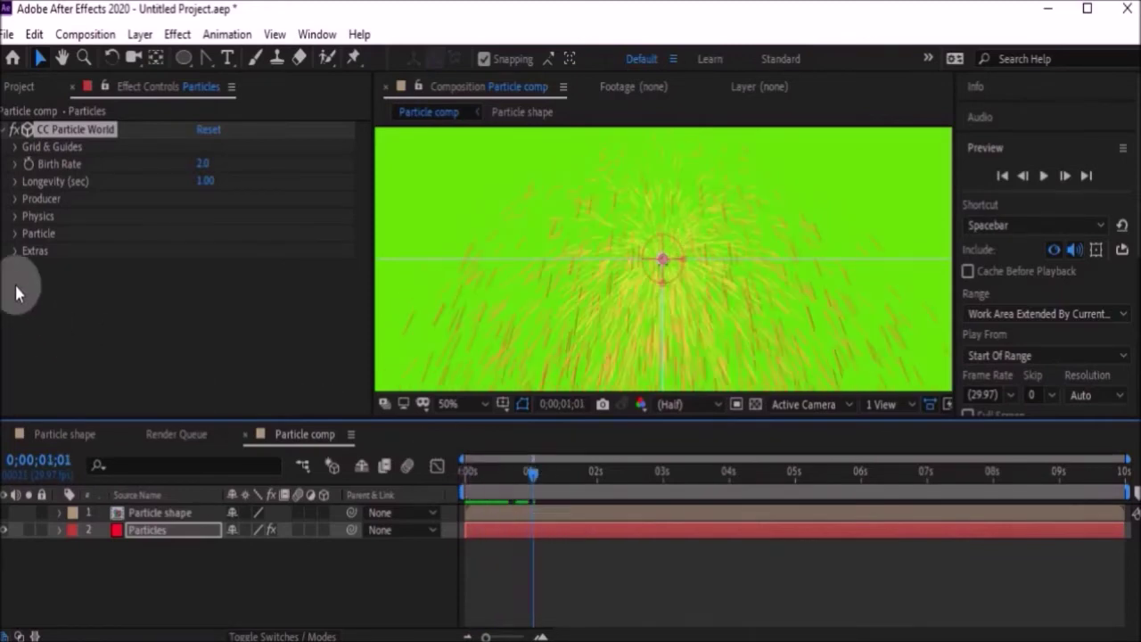
Step: Set the Particle Type to Textured QuadPolygon and use the Particle shape layer as its Texture Layer
{"action": "left_click", "coordinate": [15, 234]}
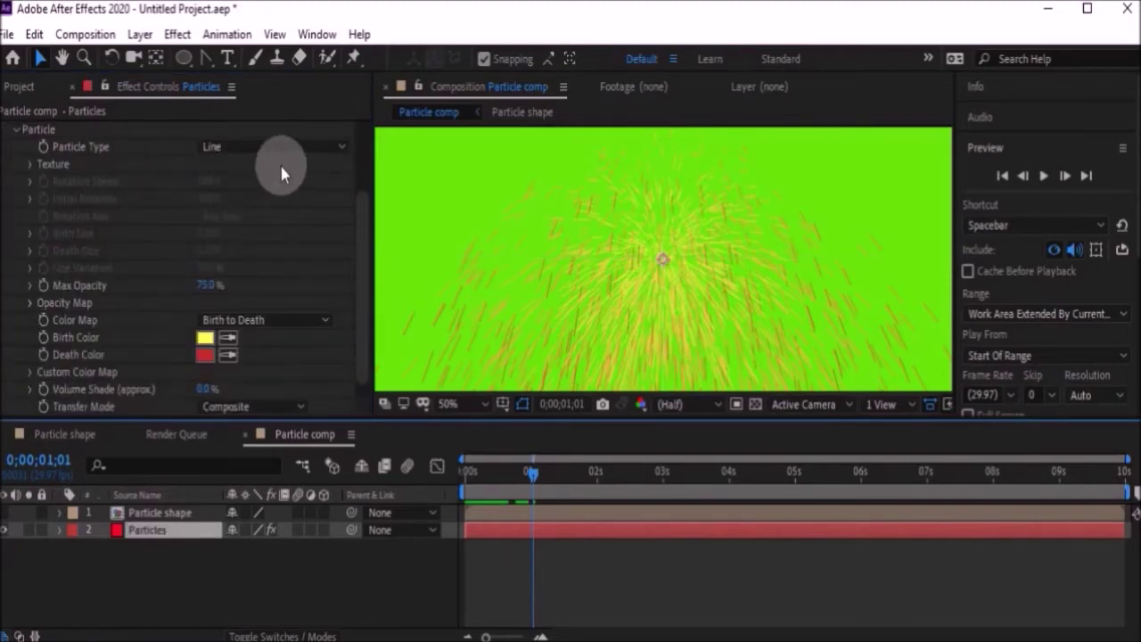
{"action": "left_click", "coordinate": [339, 154]}
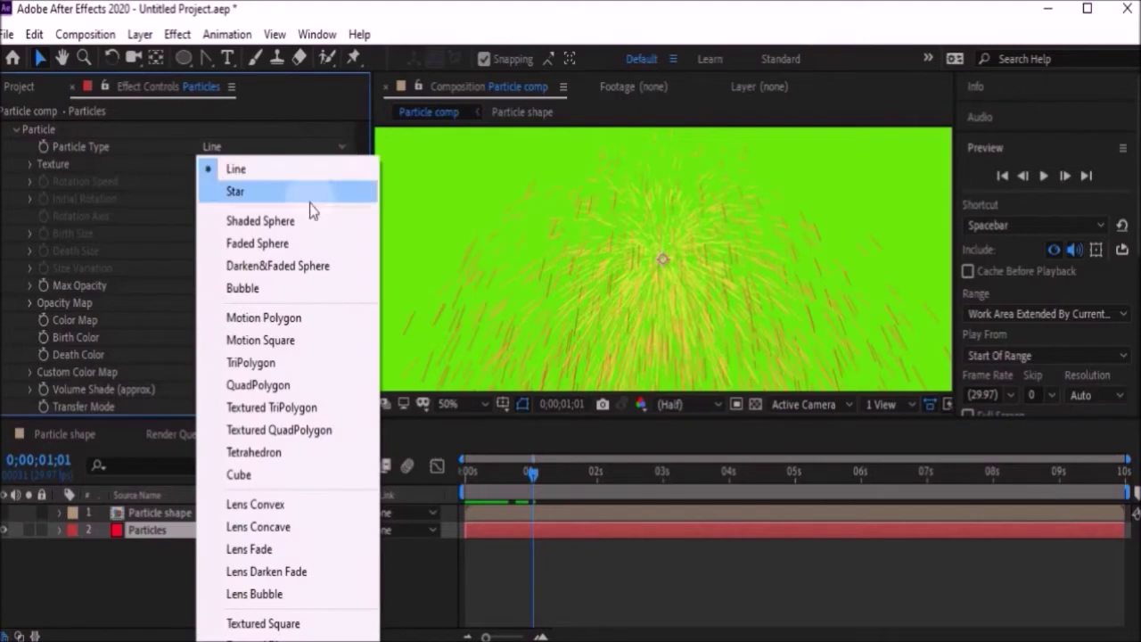
{"action": "left_click", "coordinate": [308, 433]}
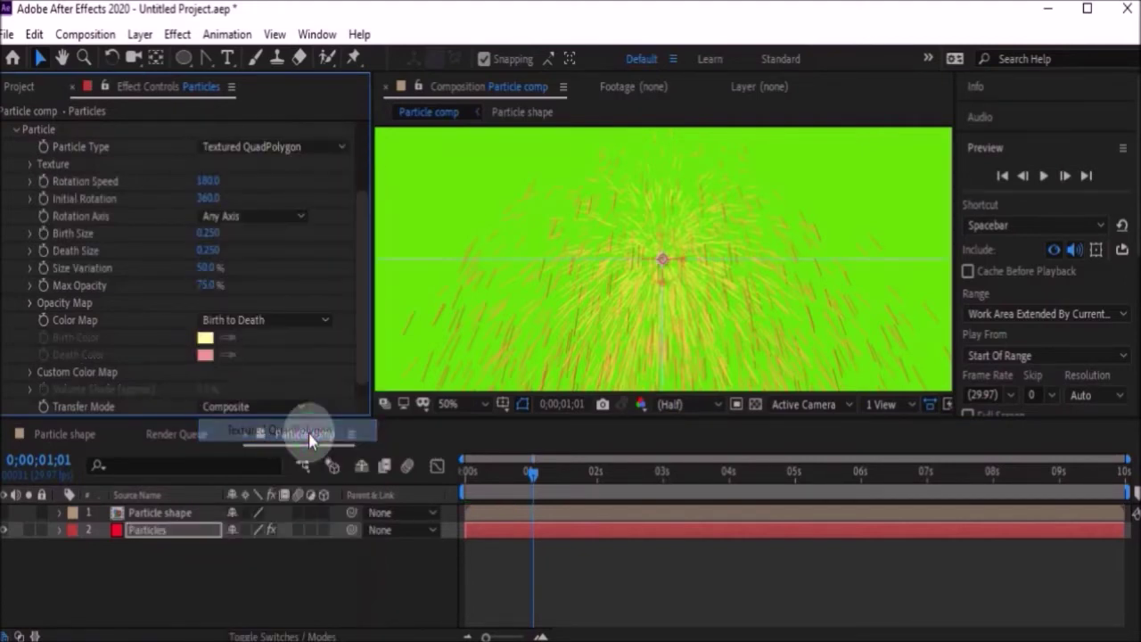
{"action": "left_click", "coordinate": [30, 166]}
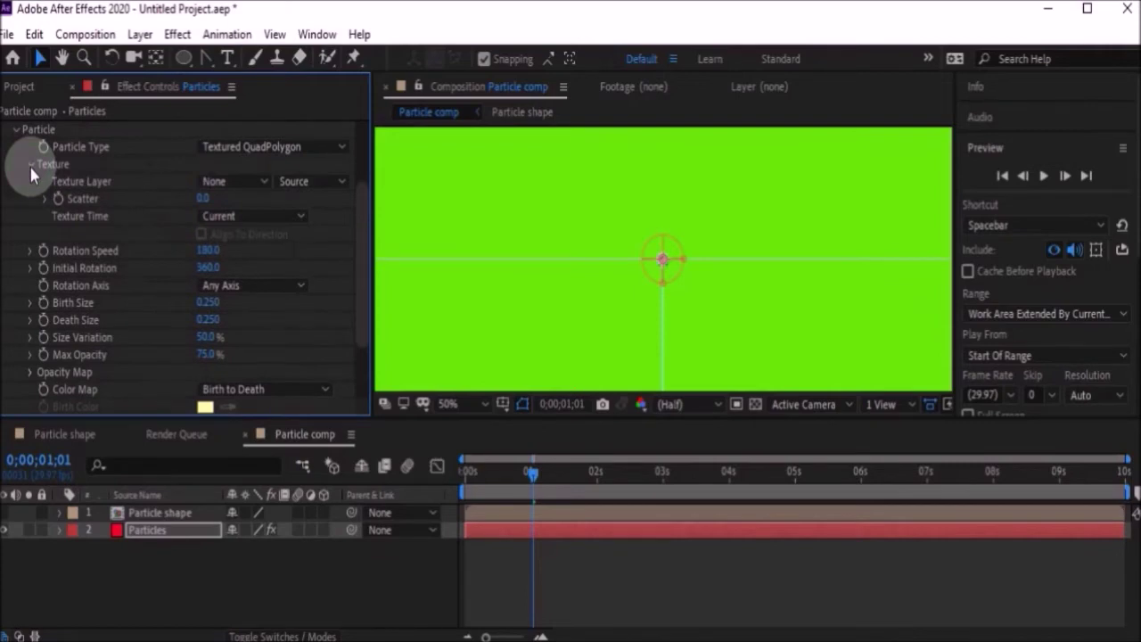
{"action": "left_click", "coordinate": [264, 181]}
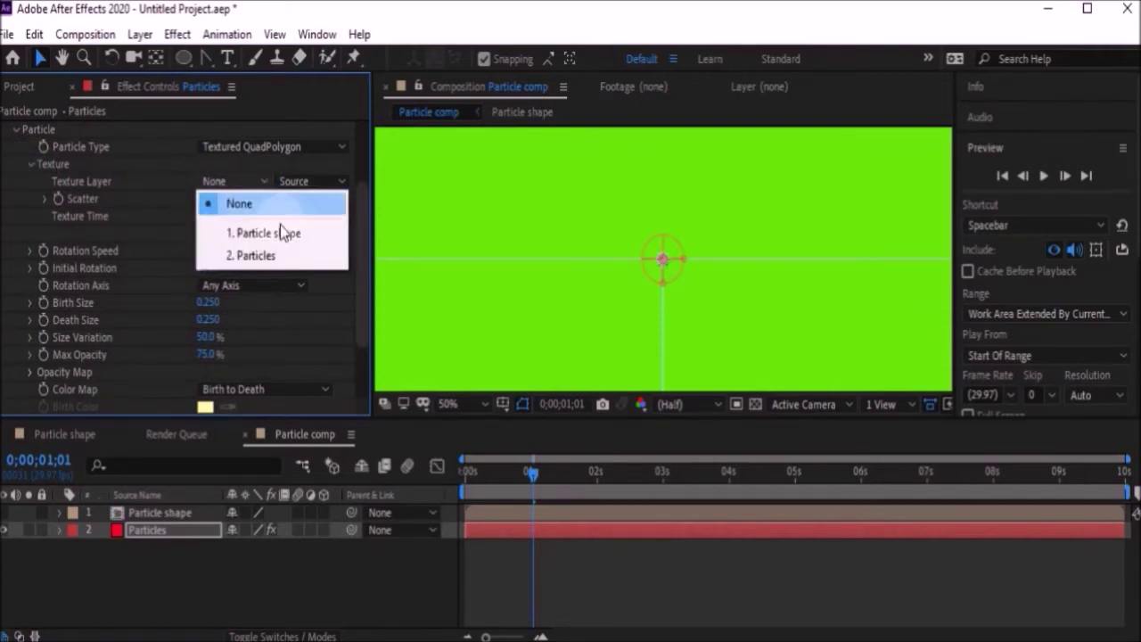
{"action": "left_click", "coordinate": [279, 233]}
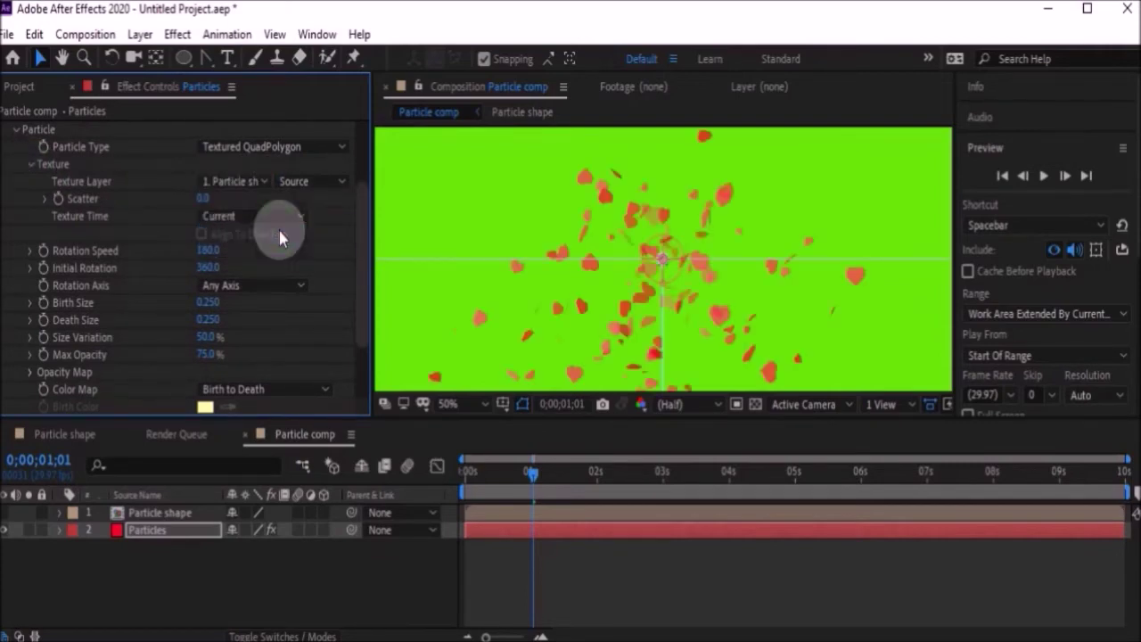
Step: Set the particle producer's Radius X to 0.225 and Radius Z to 0.015
{"action": "scroll", "coordinate": [115, 235], "scroll_direction": "up", "scroll_amount": 3}
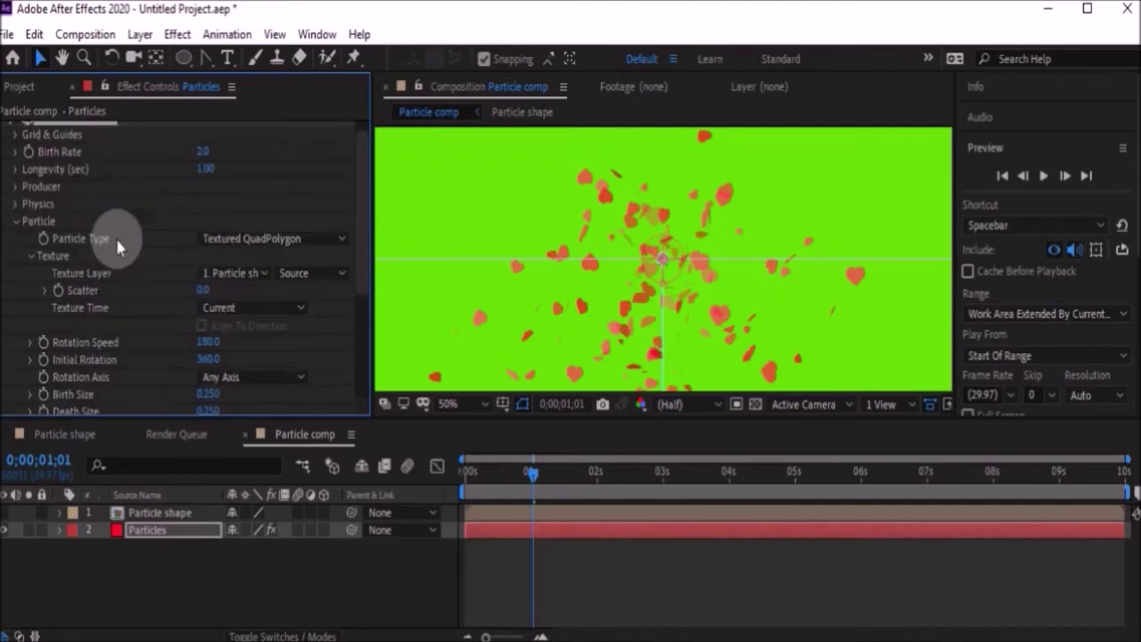
{"action": "left_click", "coordinate": [16, 187]}
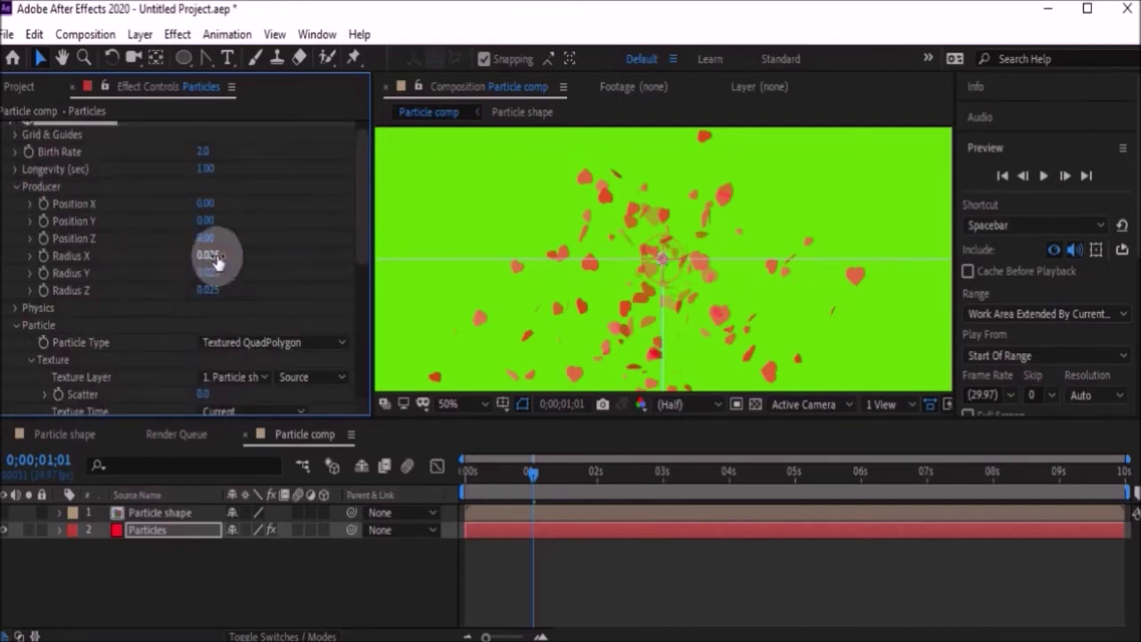
{"action": "left_click", "coordinate": [214, 256]}
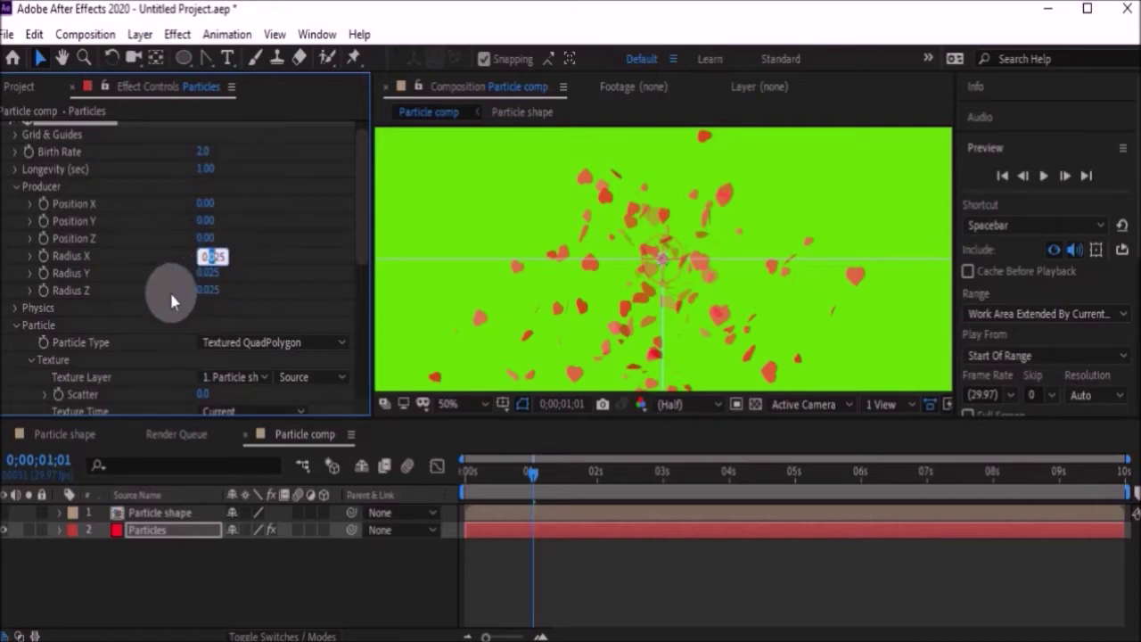
{"action": "type", "text": "2"}
{"action": "left_click", "coordinate": [169, 290]}
{"action": "left_click", "coordinate": [212, 290]}
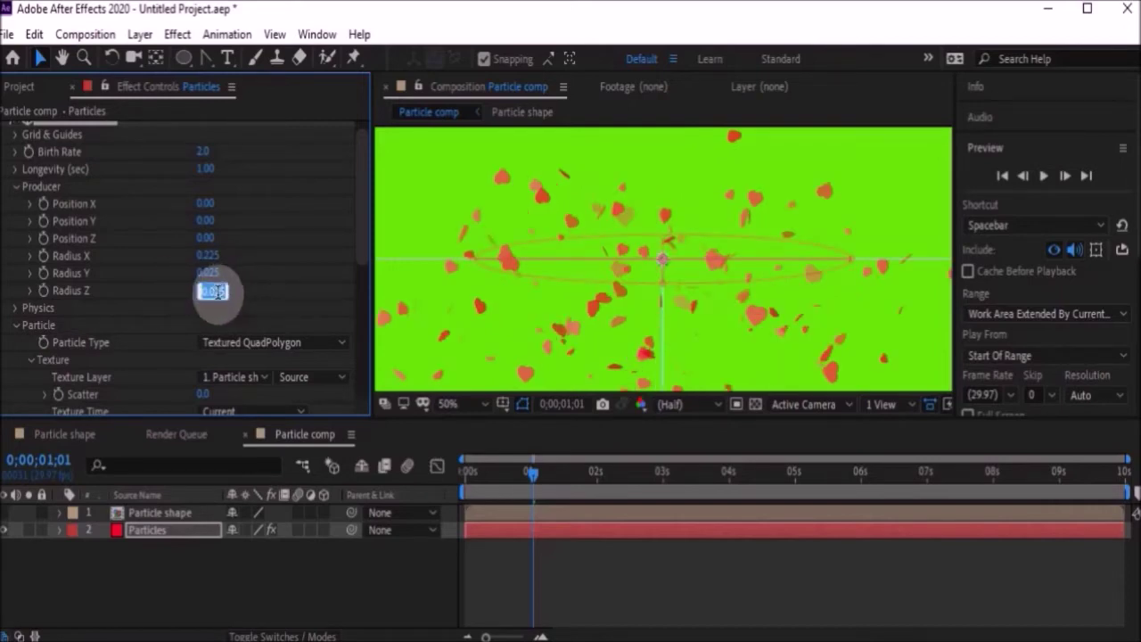
{"action": "left_click", "coordinate": [220, 292]}
{"action": "left_click", "coordinate": [257, 312]}
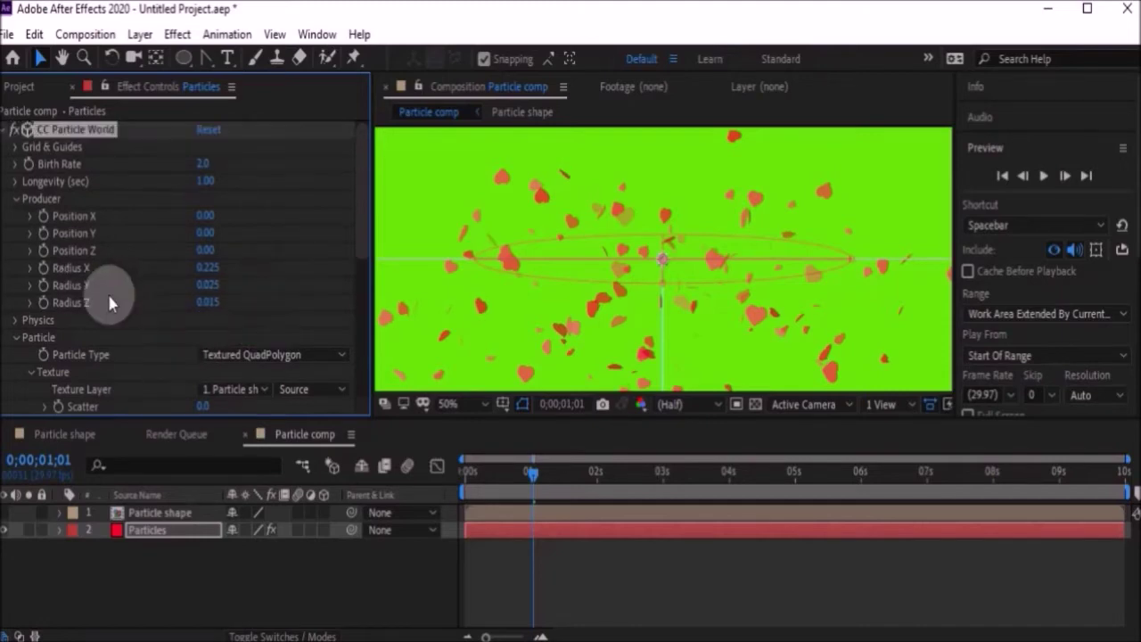
Step: Set the particles' Gravity to 0.100 in the physics settings and their Longevity to 0.50 seconds
{"action": "left_click", "coordinate": [16, 321]}
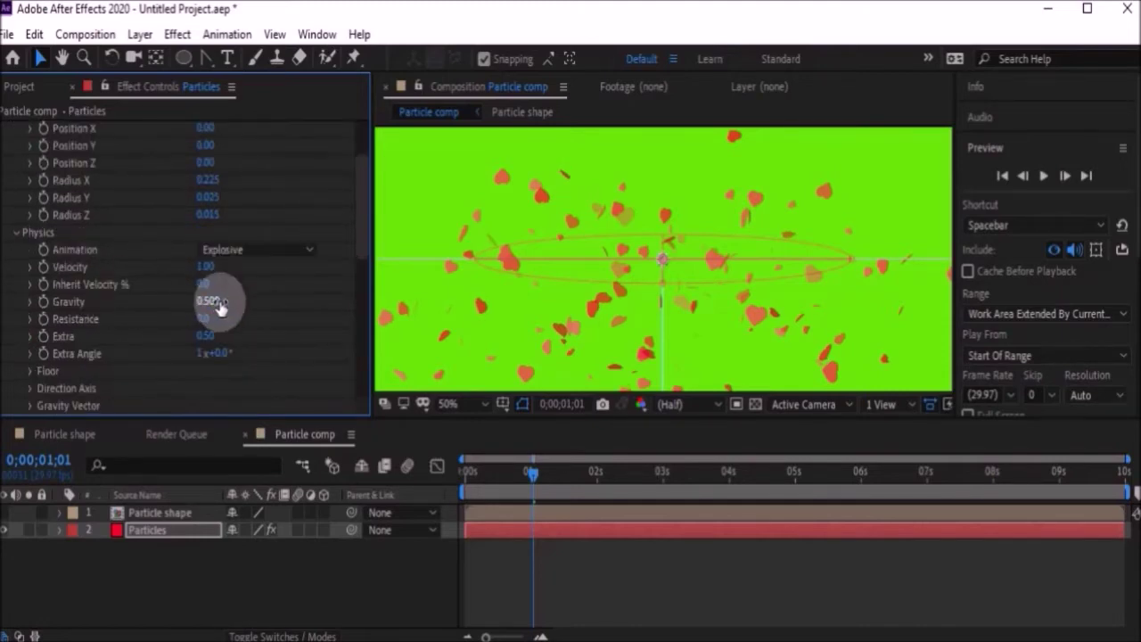
{"action": "mouse_move", "coordinate": [216, 303]}
{"action": "left_mouse_down"}
{"action": "mouse_move", "coordinate": [239, 303]}
{"action": "mouse_move", "coordinate": [158, 301]}
{"action": "mouse_move", "coordinate": [239, 321]}
{"action": "mouse_move", "coordinate": [216, 305]}
{"action": "mouse_move", "coordinate": [232, 304]}
{"action": "left_mouse_up"}
{"action": "scroll", "coordinate": [214, 231], "scroll_direction": "up", "scroll_amount": 3}
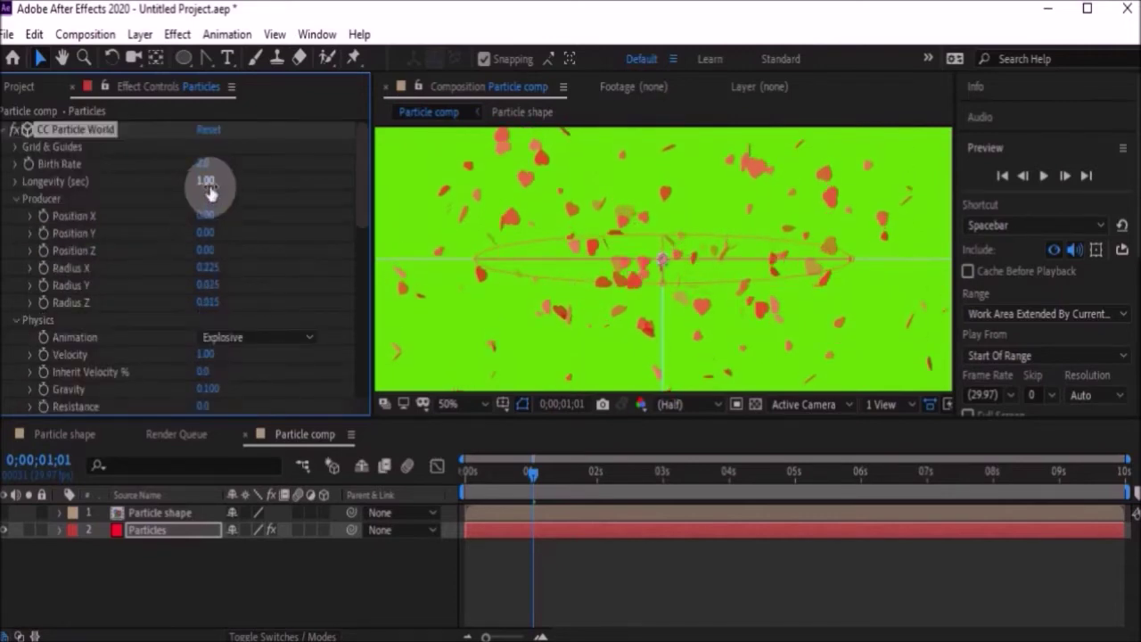
{"action": "left_click", "coordinate": [207, 182]}
{"action": "type", "text": "0"}
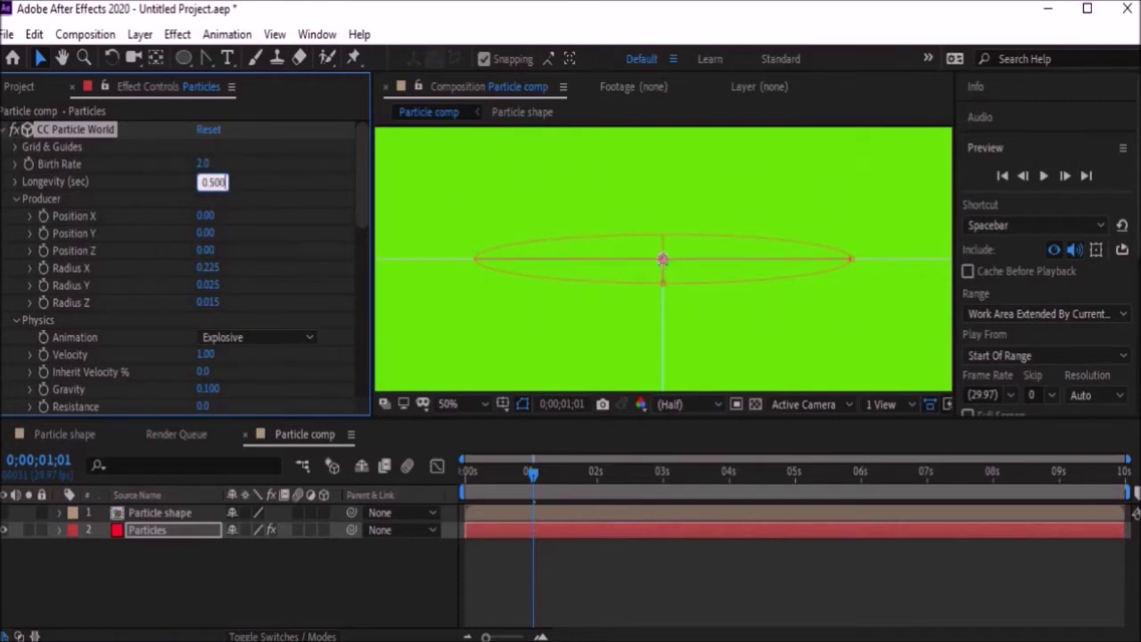
{"action": "type", "text": ".500"}
{"action": "left_click", "coordinate": [226, 188]}
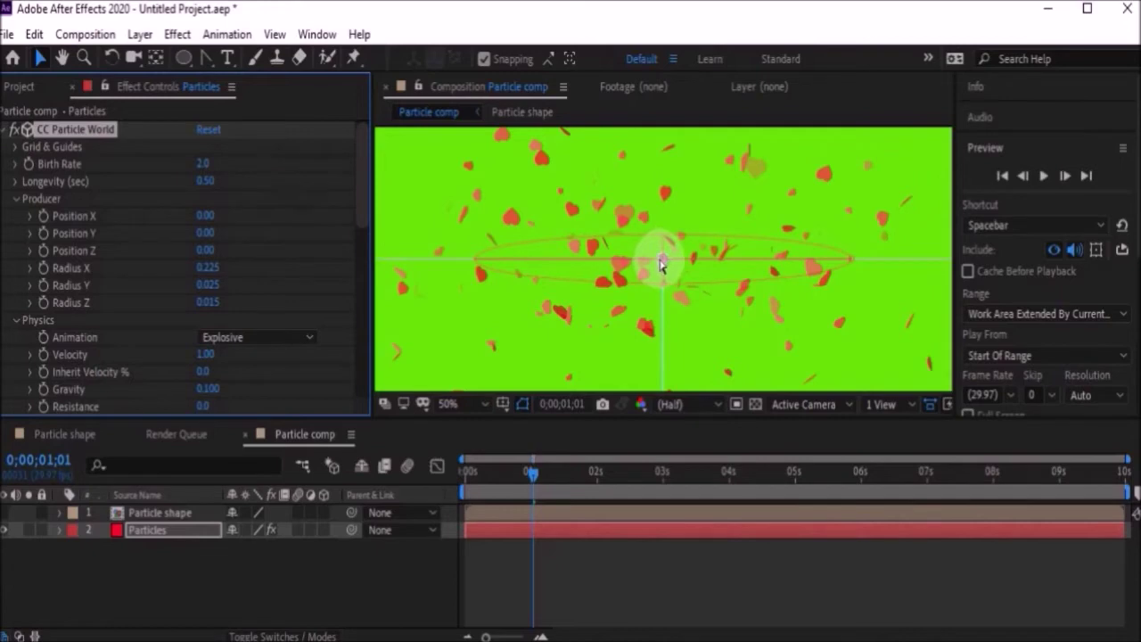
Step: Raise the particle producer to the frame's upper edge, about Position Y -0.13, and move the current time to 0;00;03;00
{"action": "left_click_drag", "start_coordinate": [662, 264], "coordinate": [661, 143]}
{"action": "left_click_drag", "start_coordinate": [533, 471], "coordinate": [660, 468]}
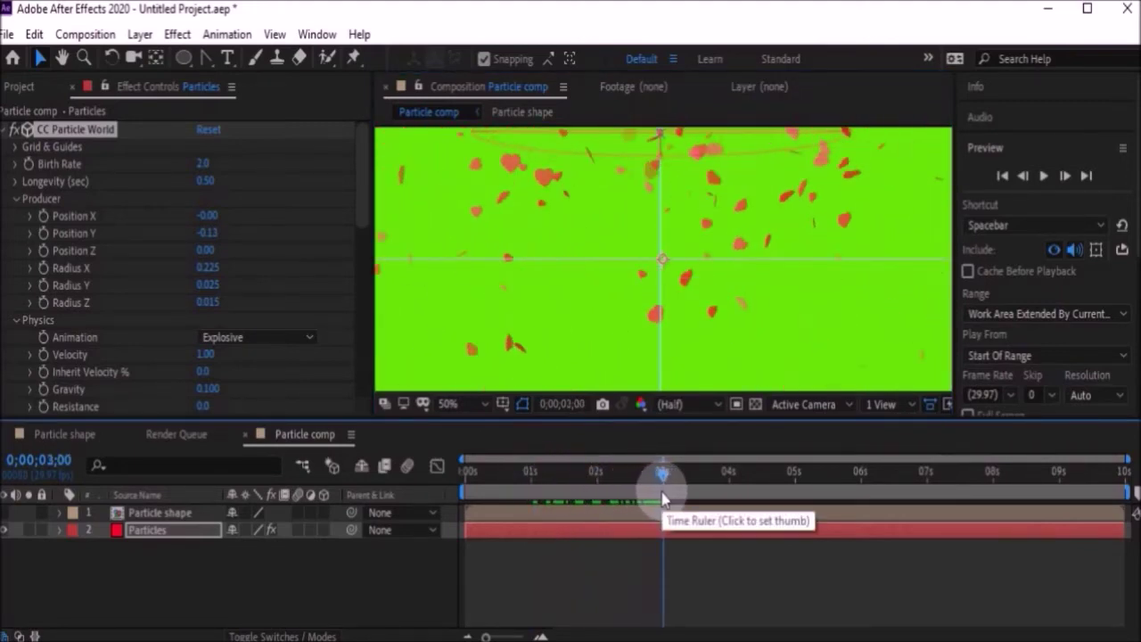
Step: Try a Birth Rate of 1 at 0;00;03;00 and a Birth Rate of 2 at 0;00;04;00
{"action": "left_click", "coordinate": [208, 164]}
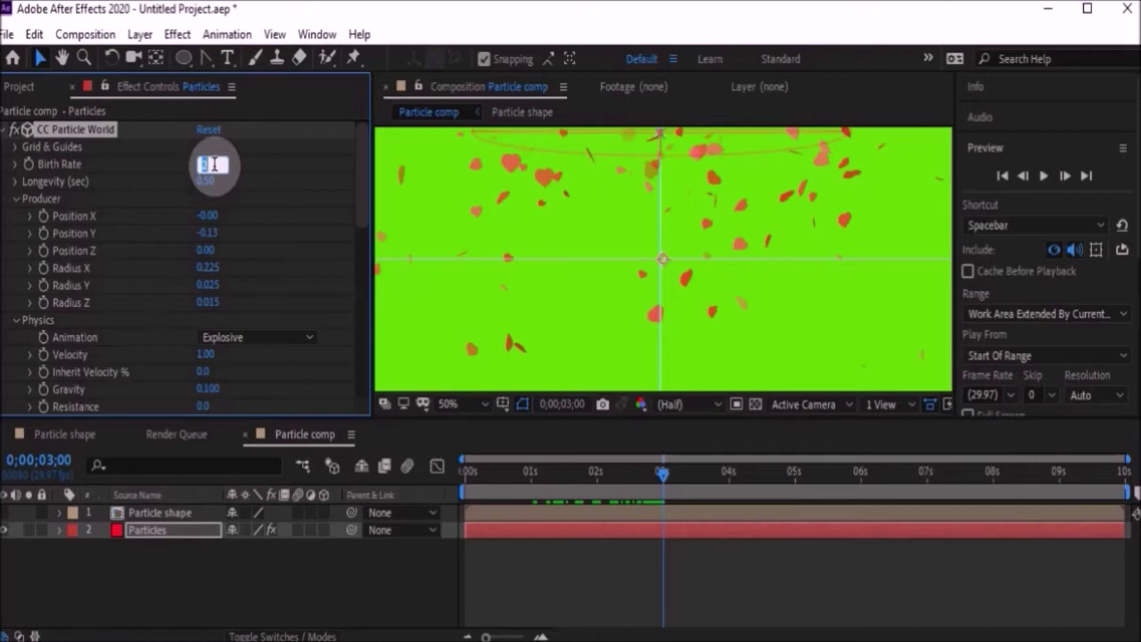
{"action": "type", "text": "1"}
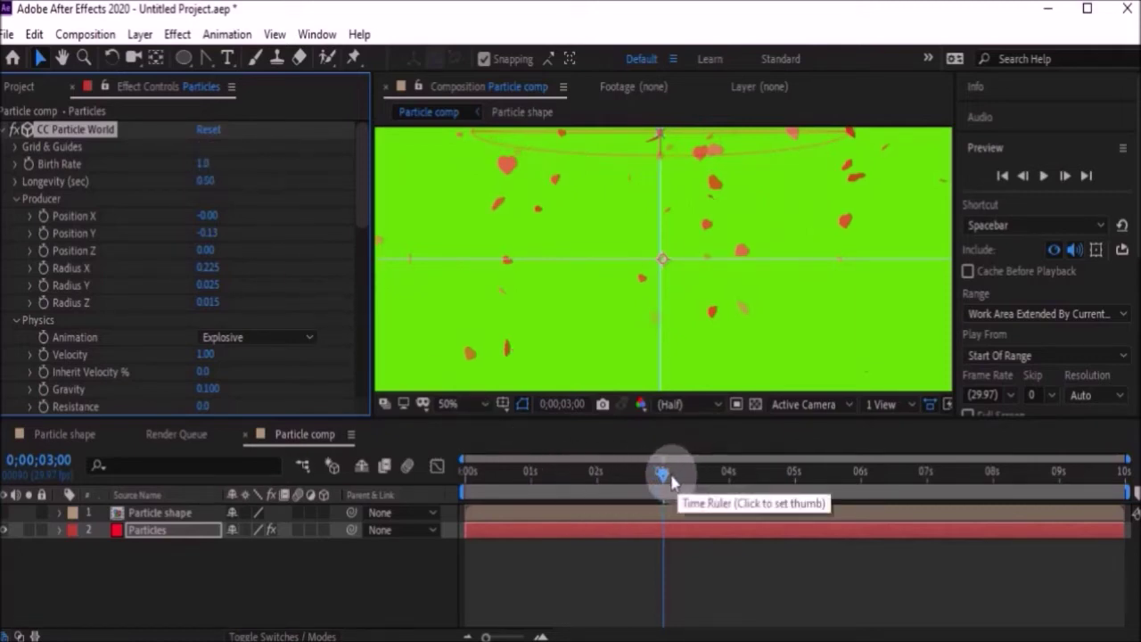
{"action": "left_click_drag", "start_coordinate": [664, 482], "coordinate": [730, 485]}
{"action": "left_click", "coordinate": [219, 182]}
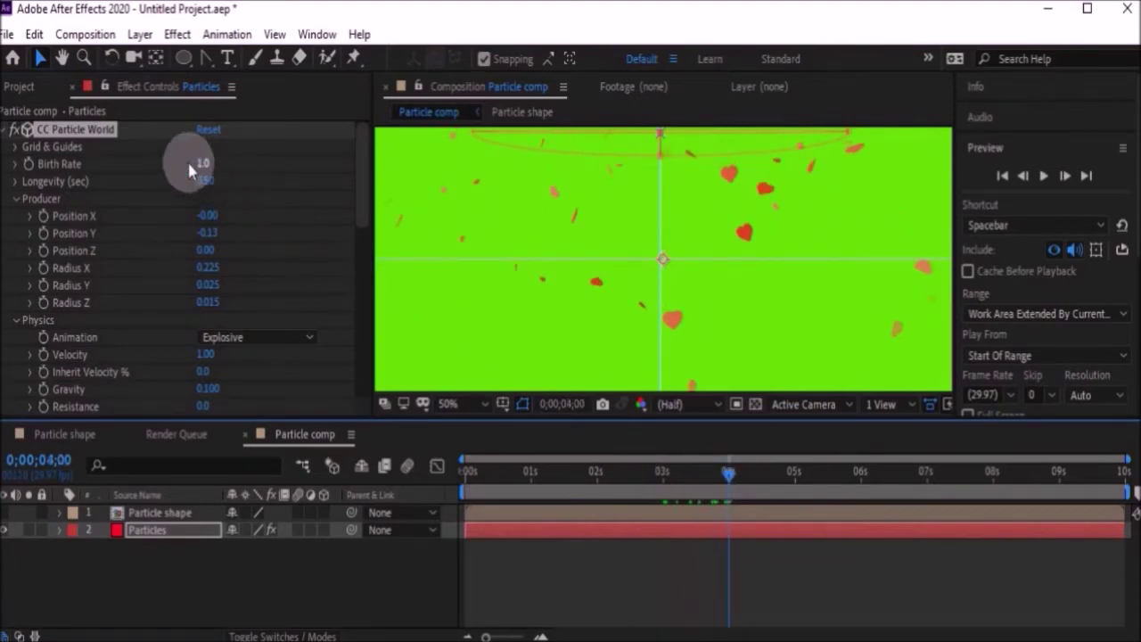
{"action": "left_click", "coordinate": [205, 166]}
{"action": "type", "text": "2"}
{"action": "key", "text": "Return"}
Step: Move the current time to 0;00;04;29 and try a Birth Rate of 3
{"action": "left_click_drag", "start_coordinate": [728, 473], "coordinate": [793, 475]}
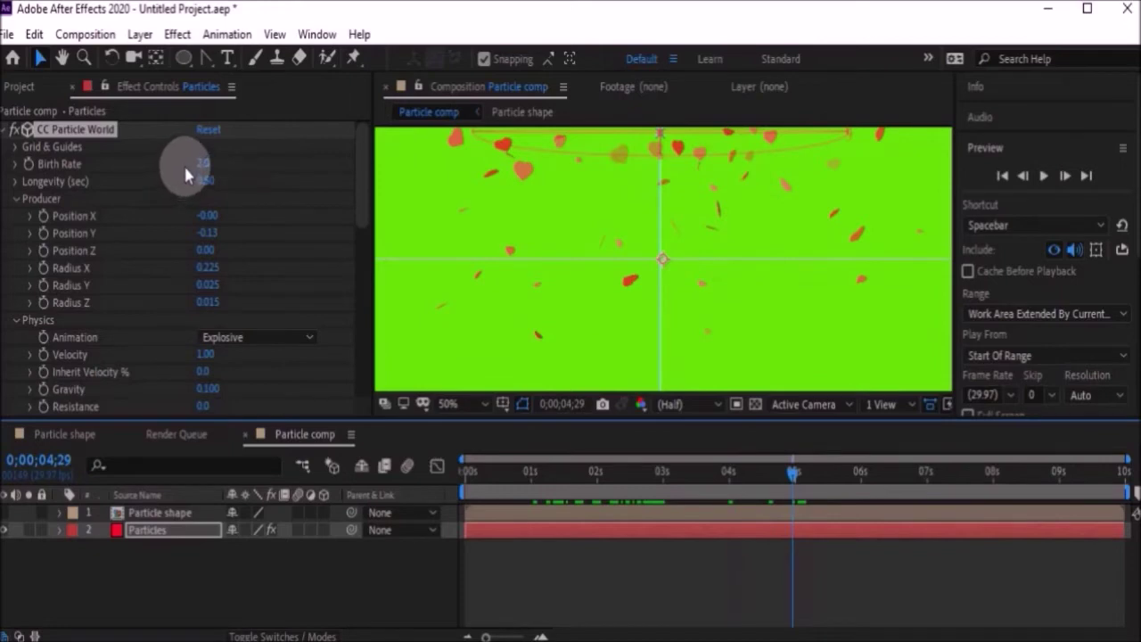
{"action": "left_click", "coordinate": [205, 167]}
{"action": "type", "text": "3"}
{"action": "key", "text": "Return"}
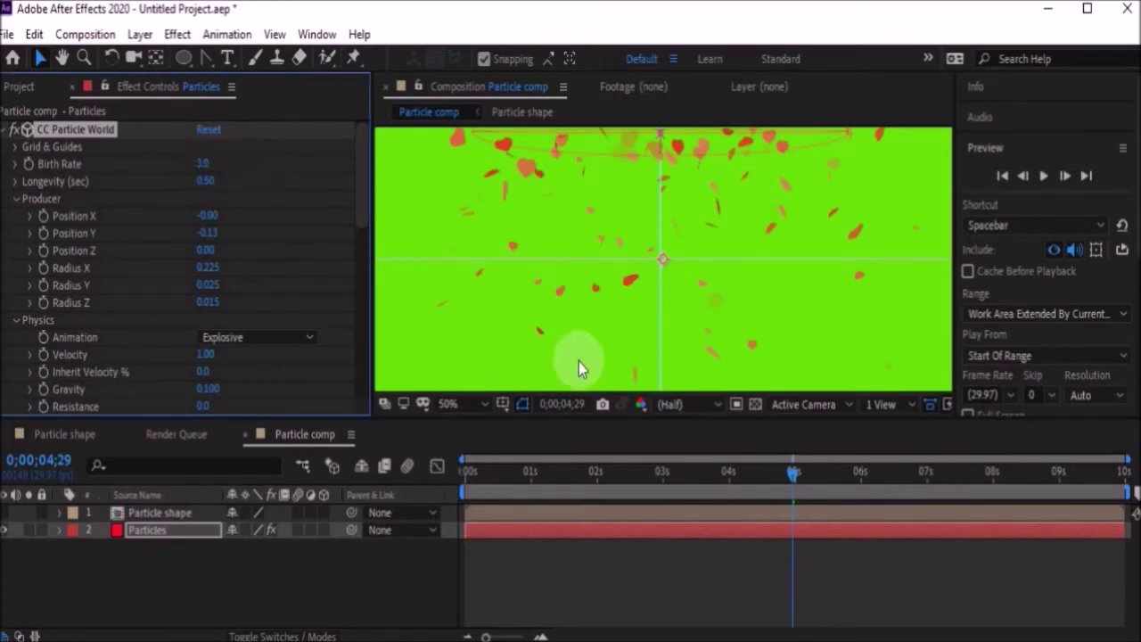
Step: Move the current time to 0;00;06;00 and set the Birth Rate to 4
{"action": "left_click_drag", "start_coordinate": [792, 473], "coordinate": [860, 481]}
{"action": "left_click", "coordinate": [204, 169]}
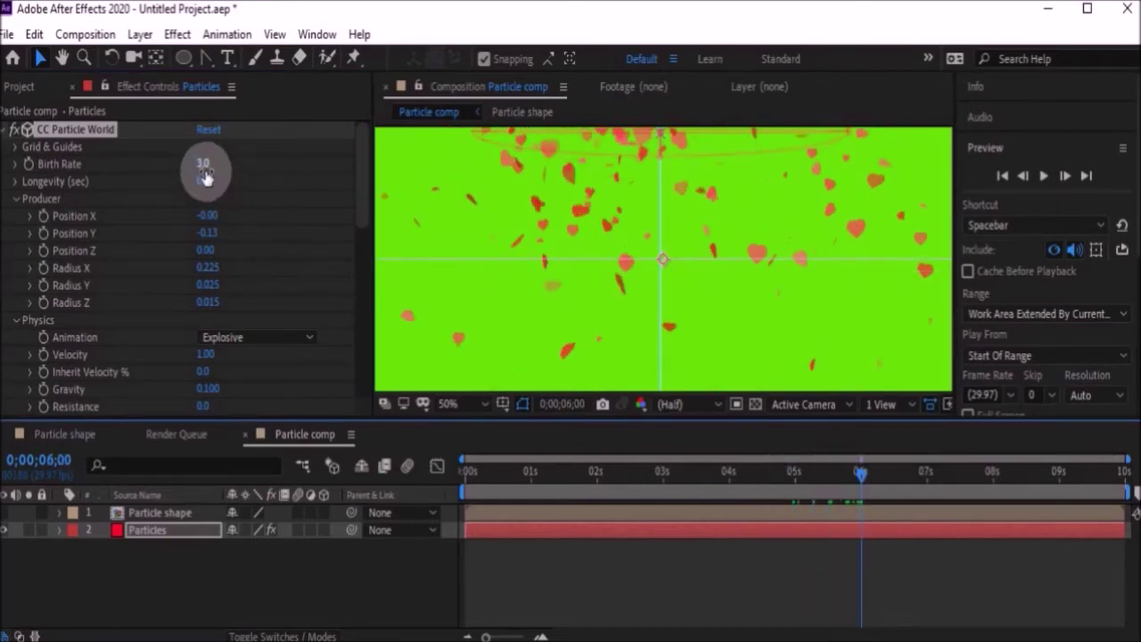
{"action": "left_click", "coordinate": [204, 161]}
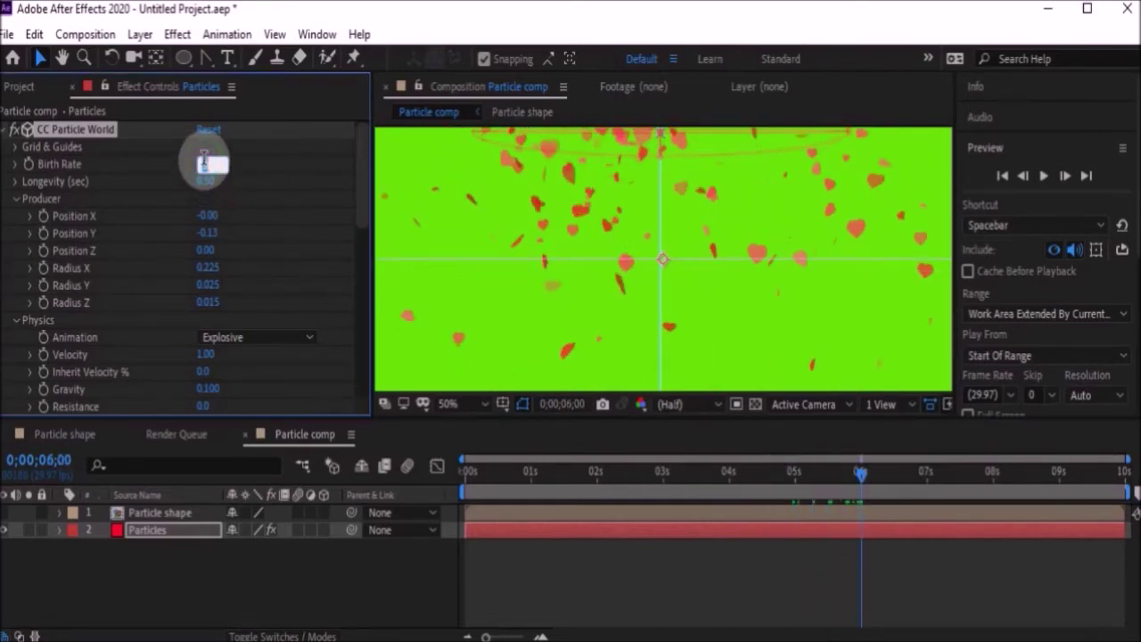
{"action": "left_click", "coordinate": [204, 163]}
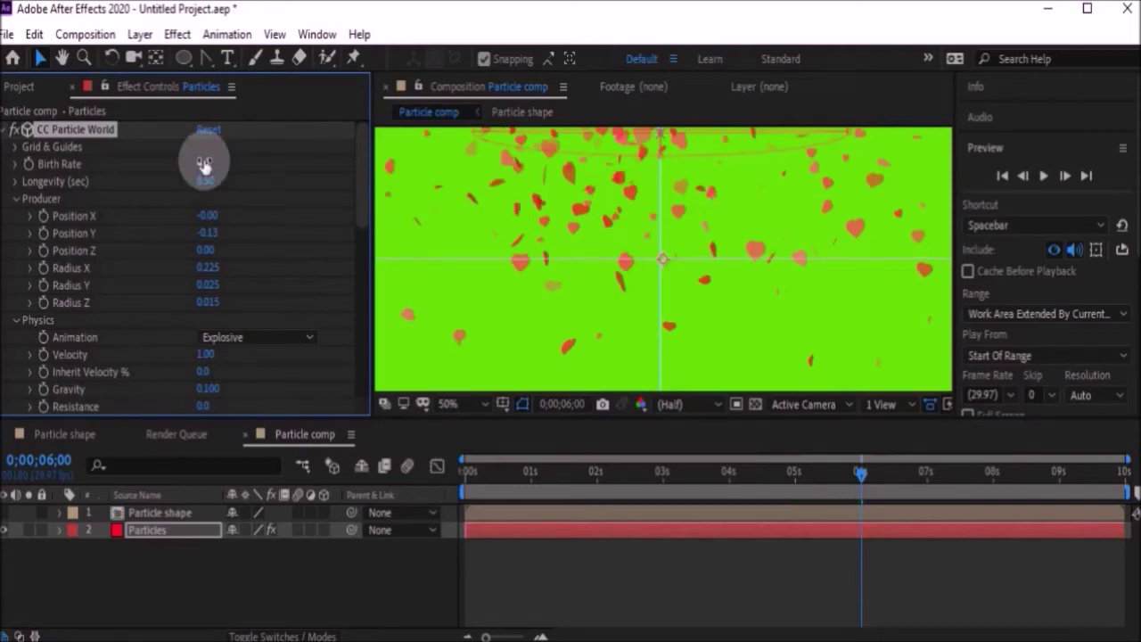
{"action": "left_click", "coordinate": [862, 474]}
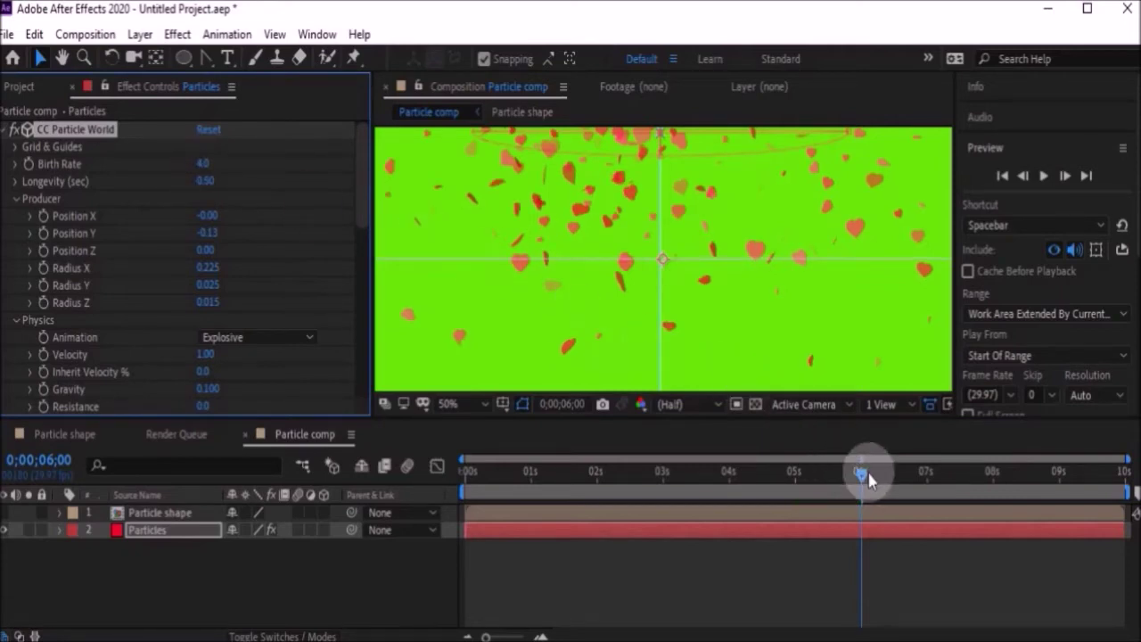
Step: Move the current time to 0;00;07;02 and try a Birth Rate of 5
{"action": "left_click_drag", "start_coordinate": [864, 479], "coordinate": [932, 482]}
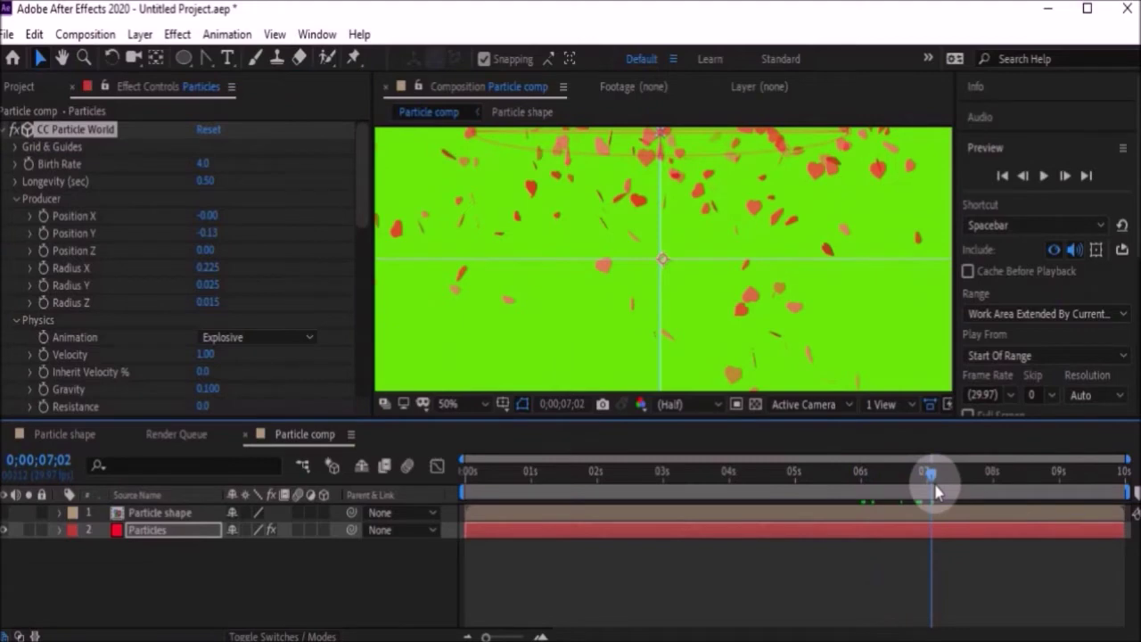
{"action": "left_click", "coordinate": [203, 166]}
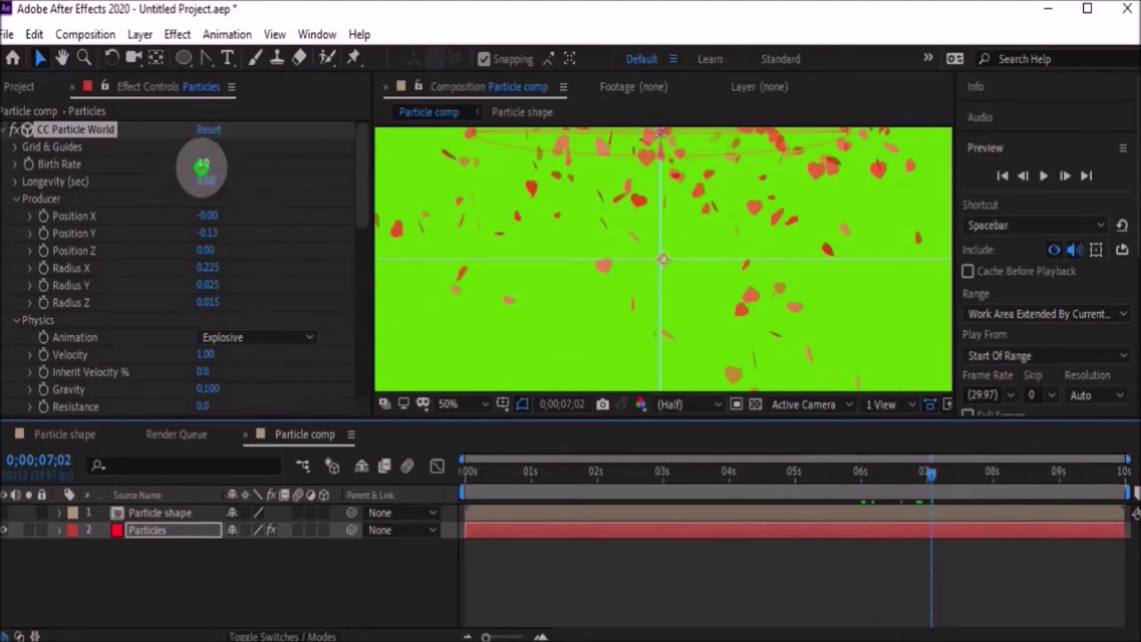
{"action": "type", "text": "6"}
{"action": "key", "text": "Return"}
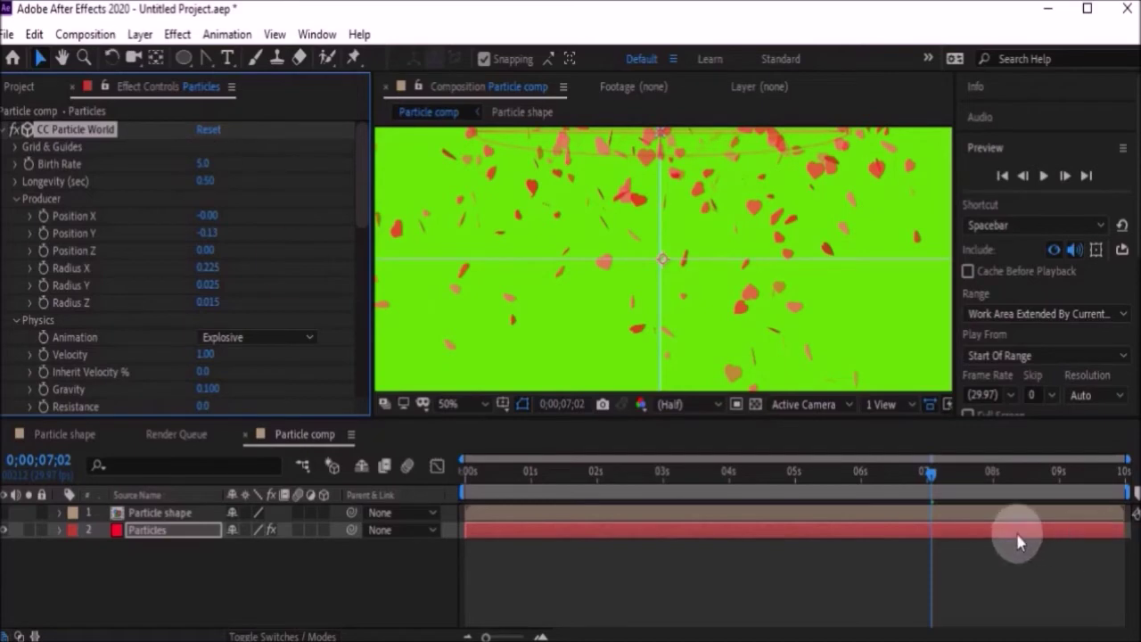
Step: Move the current time to 0;00;08;00 and try a Birth Rate of 6
{"action": "left_click", "coordinate": [931, 474]}
{"action": "left_click_drag", "start_coordinate": [933, 481], "coordinate": [997, 498]}
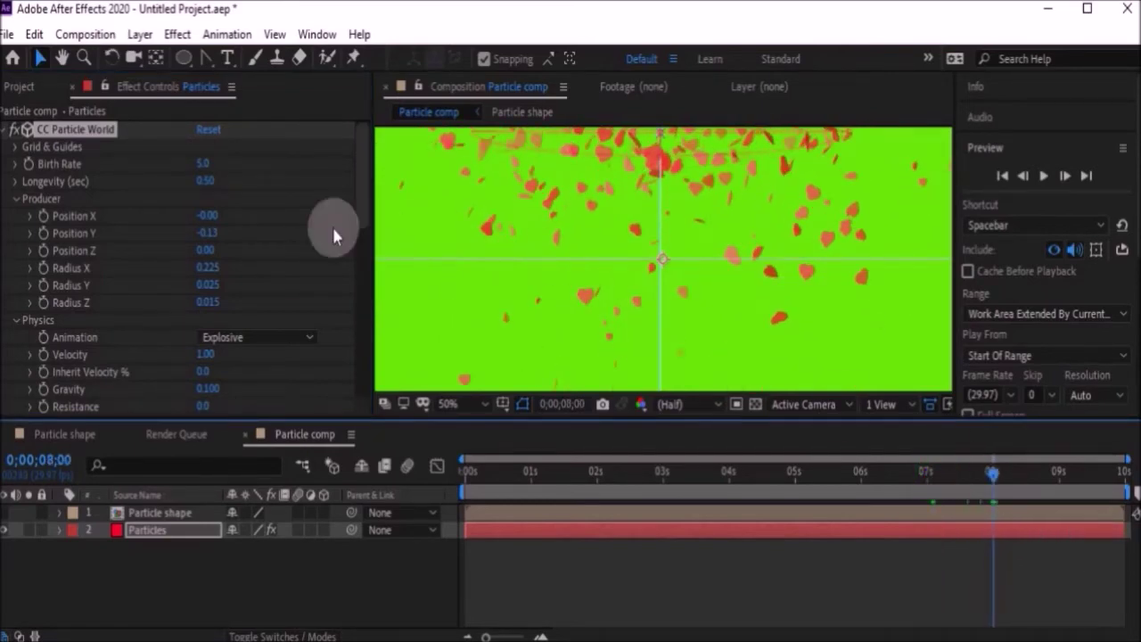
{"action": "left_click", "coordinate": [203, 164]}
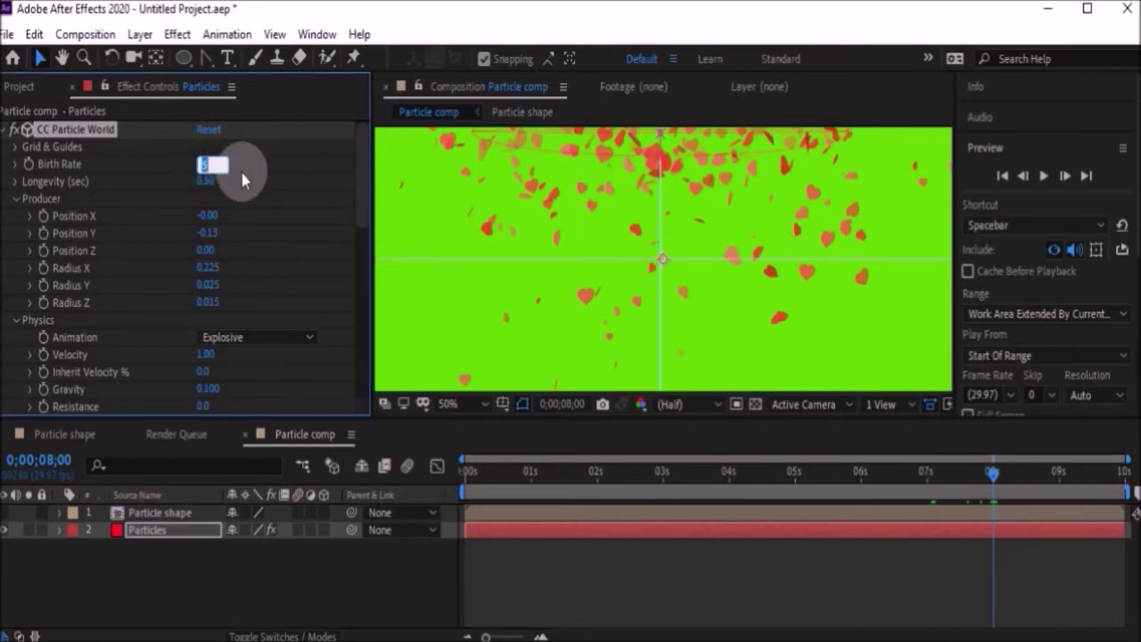
{"action": "type", "text": "6"}
{"action": "key", "text": "Return"}
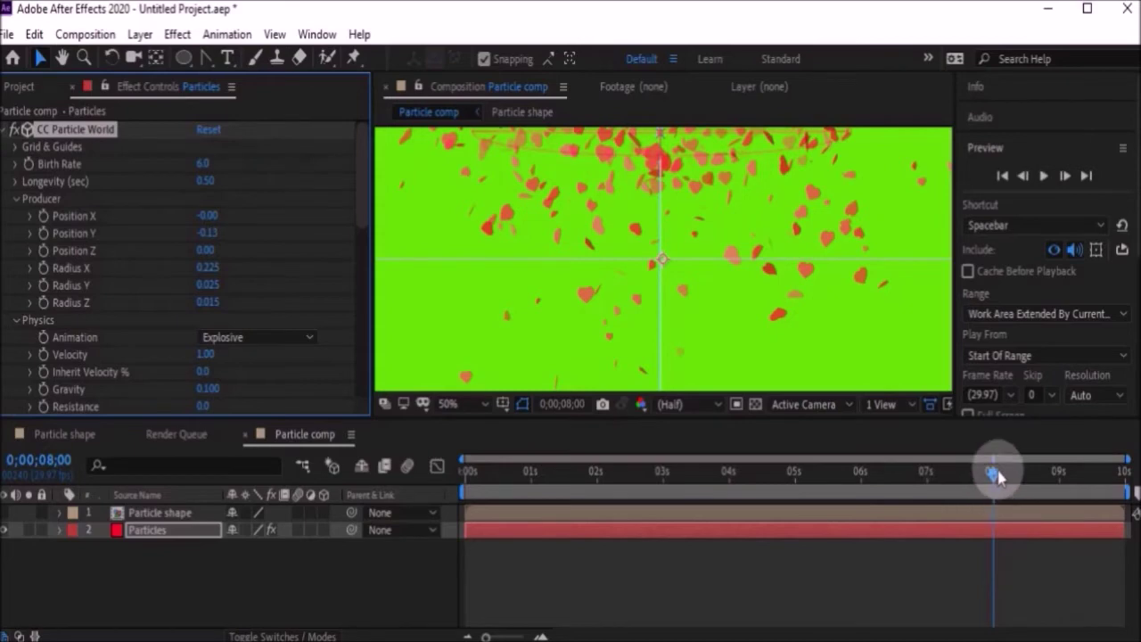
Step: Move the current time to 0;00;09;01 and try a Birth Rate of 8
{"action": "left_click_drag", "start_coordinate": [993, 472], "coordinate": [1058, 484]}
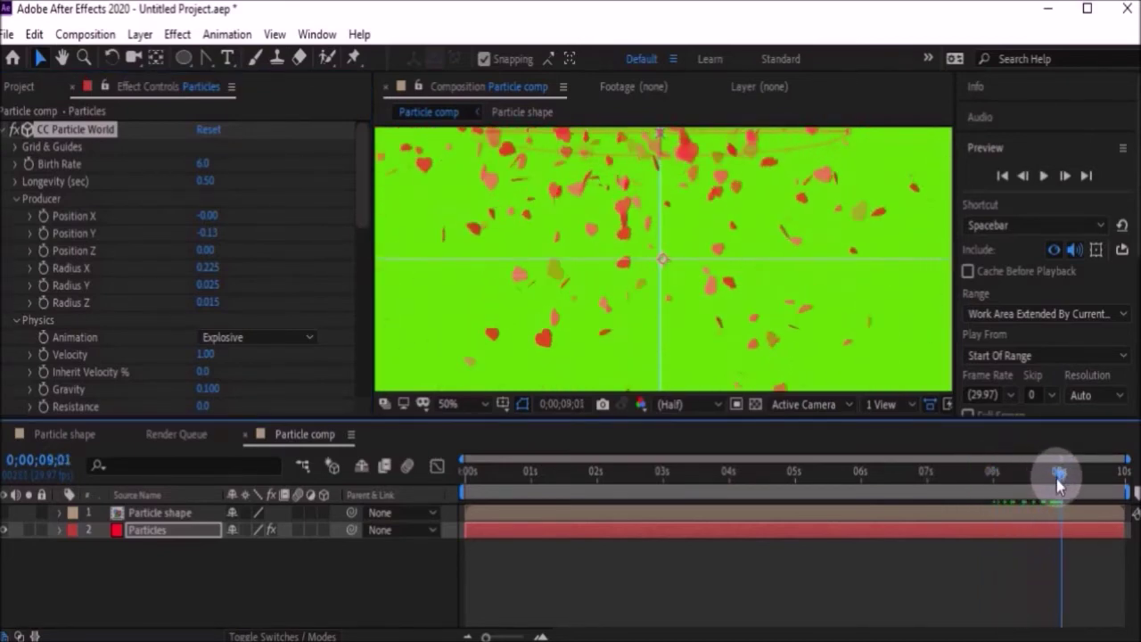
{"action": "left_click", "coordinate": [203, 164]}
{"action": "type", "text": "8"}
{"action": "key", "text": "Return"}
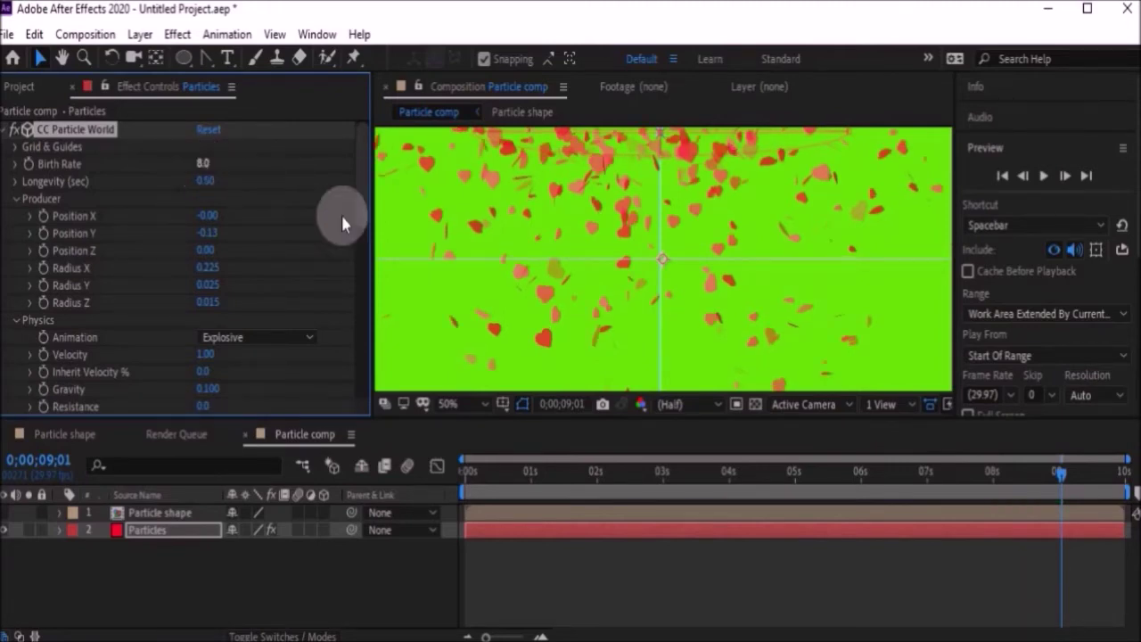
Step: Move the current time to the composition's end at 0;00;09;29 and set the Birth Rate to 10
{"action": "left_click", "coordinate": [1062, 475]}
{"action": "left_click_drag", "start_coordinate": [1076, 482], "coordinate": [1126, 473]}
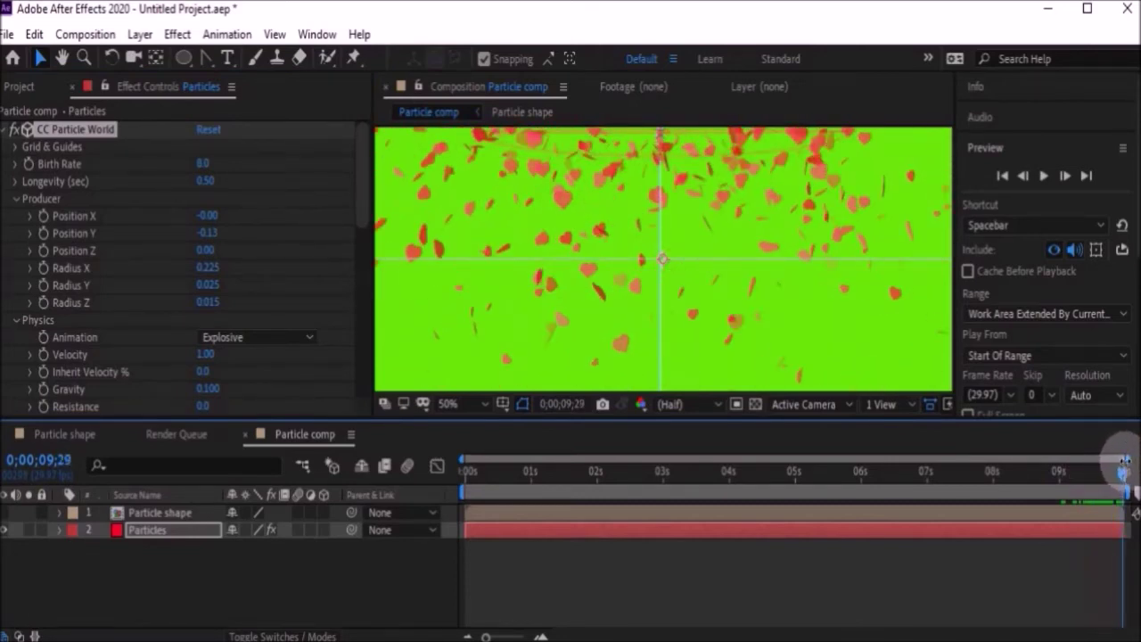
{"action": "left_click", "coordinate": [201, 163]}
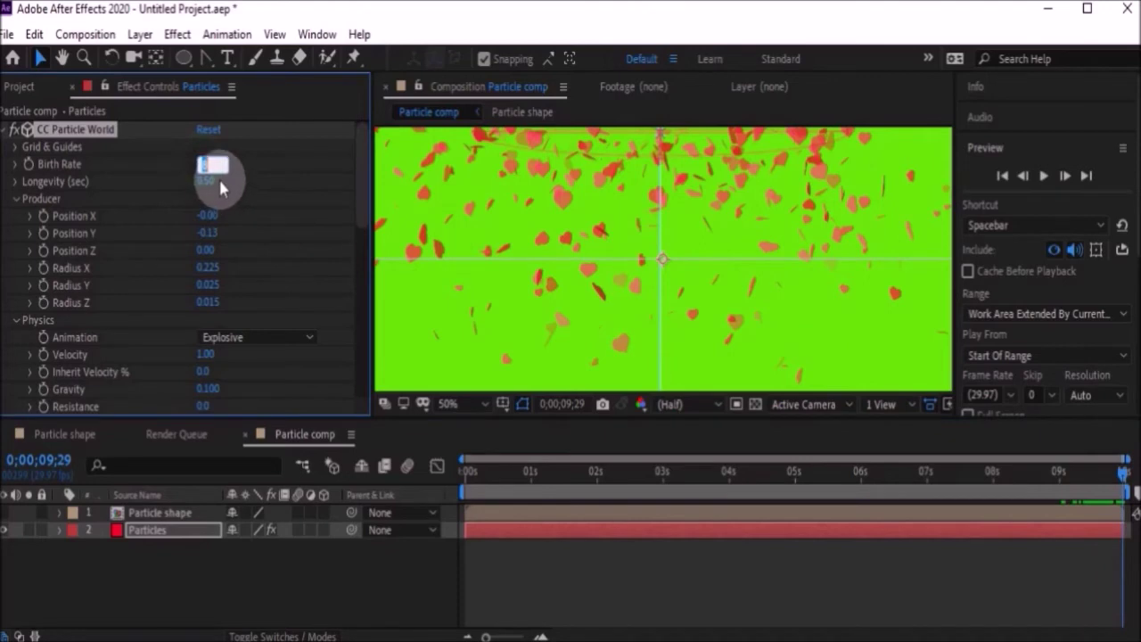
{"action": "type", "text": "10.0"}
Step: Play a preview of the falling hearts animation, stop it and select the Particles layer
{"action": "right_click", "coordinate": [653, 569]}
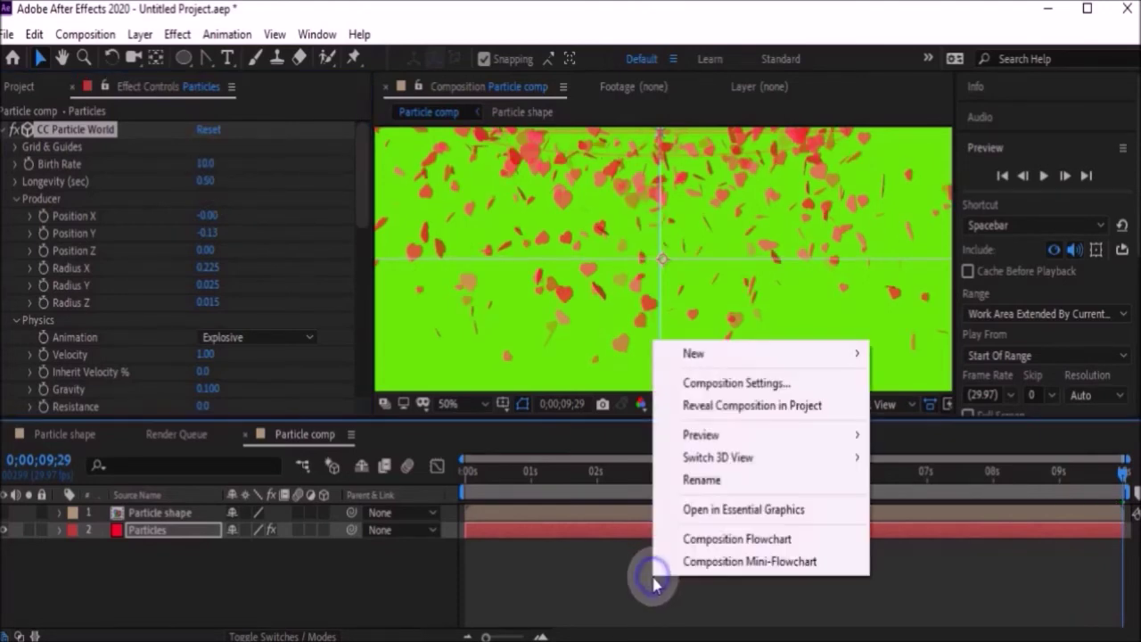
{"action": "mouse_move", "coordinate": [731, 434]}
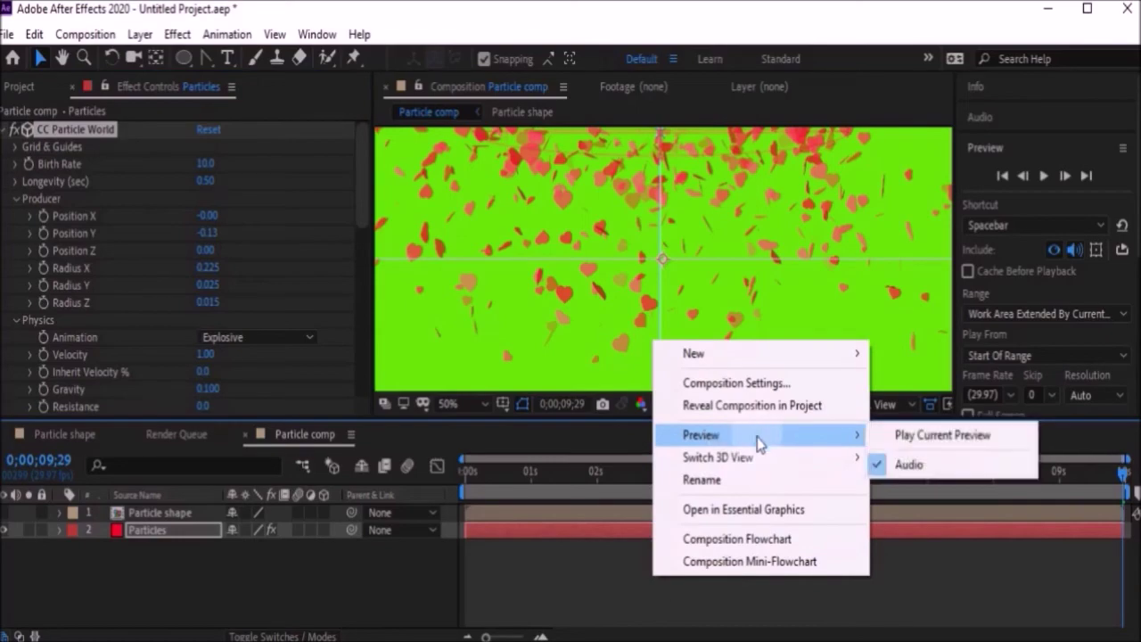
{"action": "left_click", "coordinate": [883, 435]}
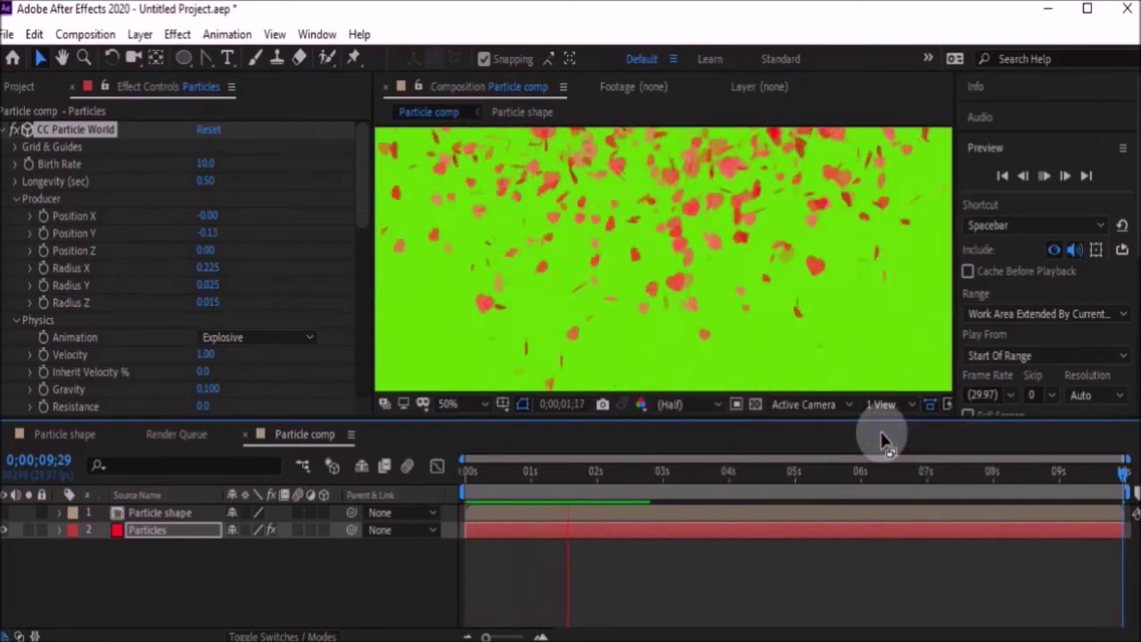
{"action": "left_click", "coordinate": [140, 515]}
{"action": "left_click", "coordinate": [147, 530]}
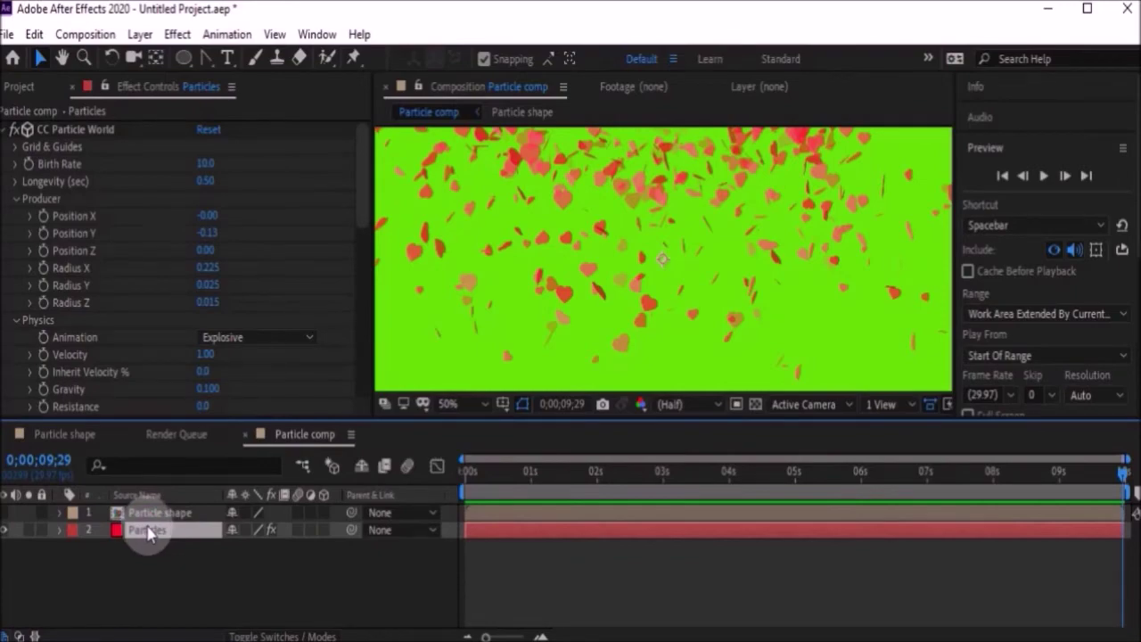
Step: Return the current time to 0;00;00;00 and turn on the visibility of the Particle shape layer
{"action": "left_click_drag", "start_coordinate": [1120, 473], "coordinate": [1076, 474]}
{"action": "left_click_drag", "start_coordinate": [987, 482], "coordinate": [466, 474]}
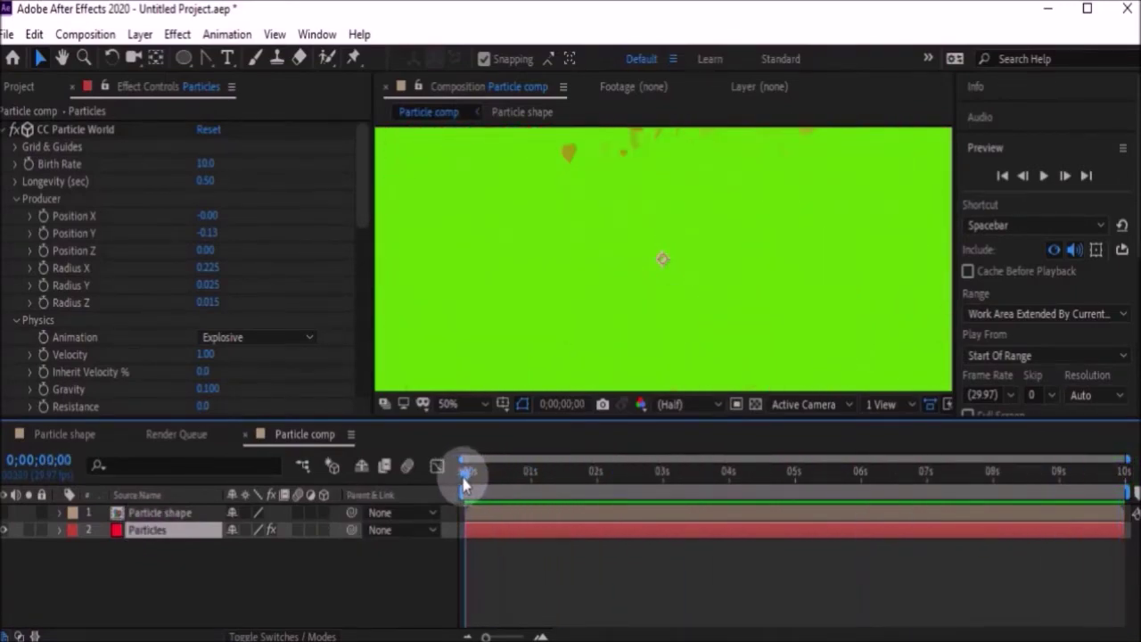
{"action": "left_click", "coordinate": [6, 516]}
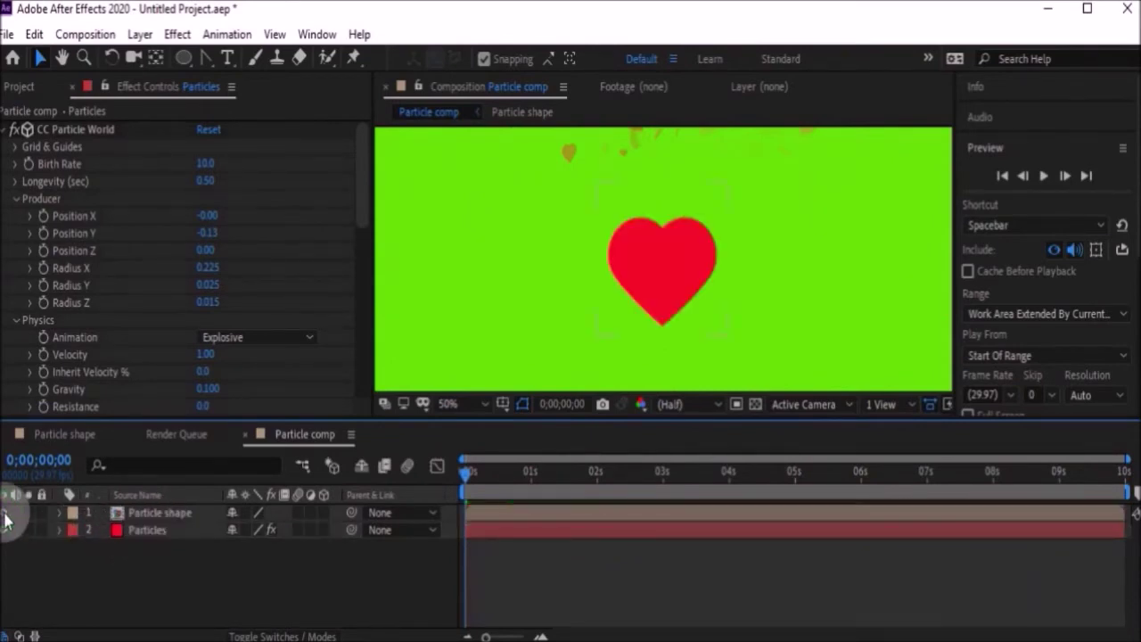
Step: Lower the Particle shape layer to about Position 960, 668 and scale it to 99%
{"action": "left_click", "coordinate": [179, 512]}
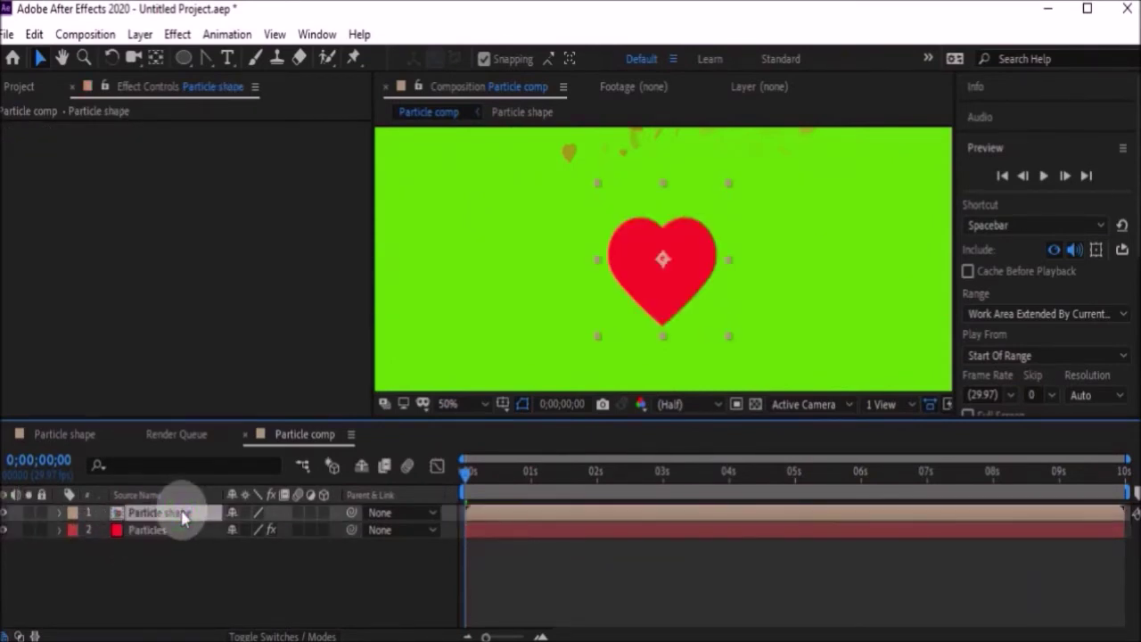
{"action": "left_click", "coordinate": [59, 513]}
{"action": "left_click", "coordinate": [76, 530]}
{"action": "left_click_drag", "start_coordinate": [262, 565], "coordinate": [369, 581]}
{"action": "left_click_drag", "start_coordinate": [282, 581], "coordinate": [279, 581]}
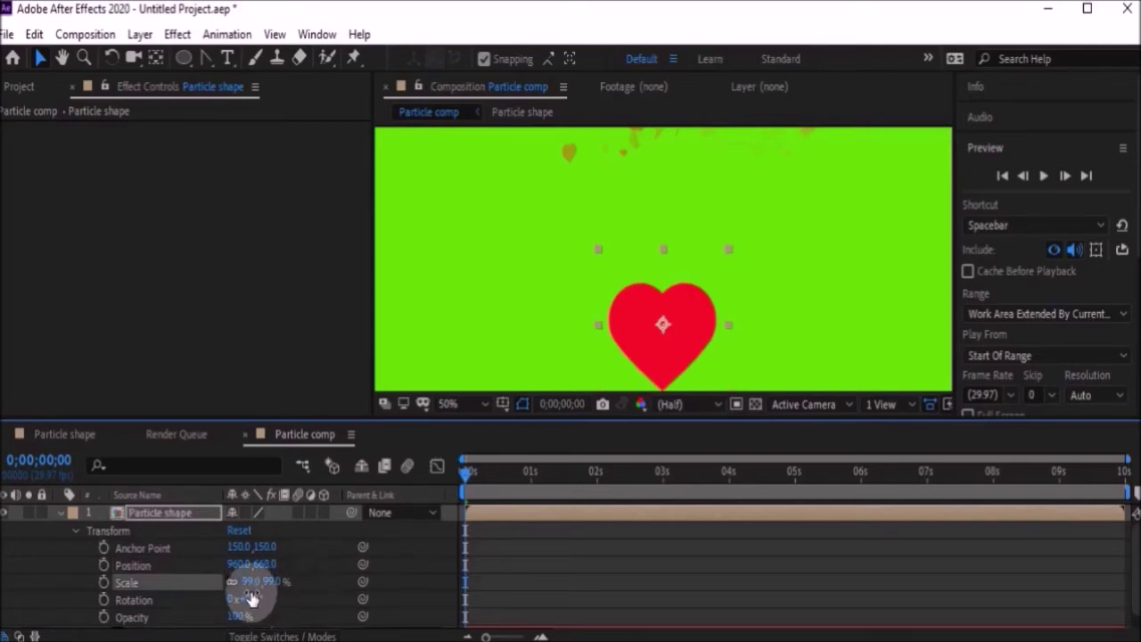
{"action": "left_click", "coordinate": [201, 533]}
Step: Make Particle shape a 3D layer and set a Y Rotation keyframe at 0;00;00;00
{"action": "left_click", "coordinate": [321, 512]}
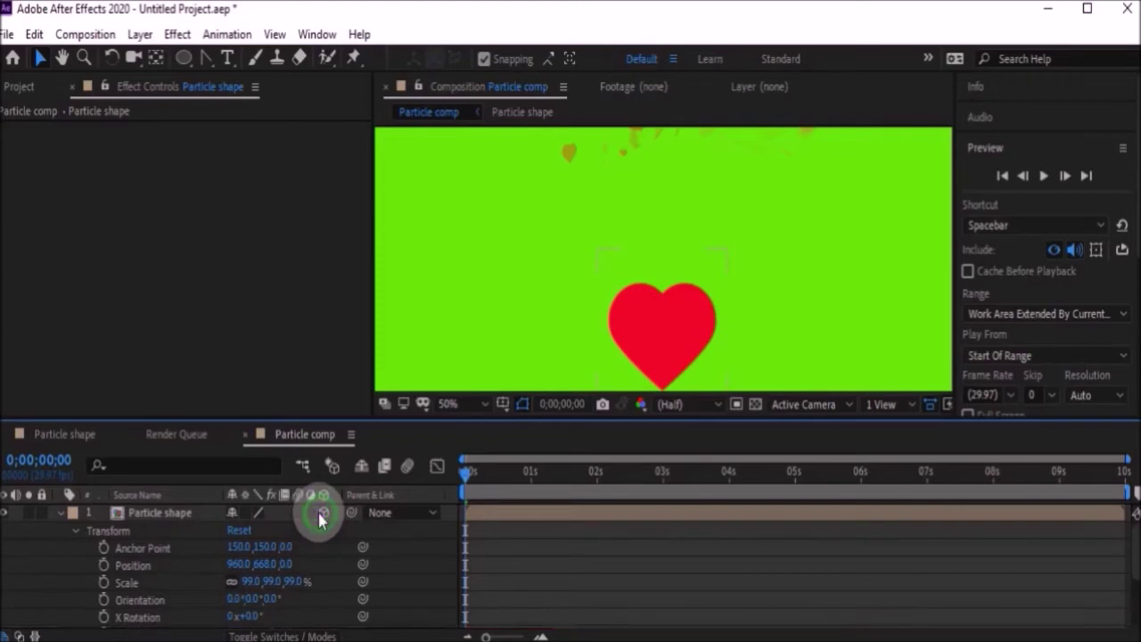
{"action": "scroll", "coordinate": [253, 581], "scroll_direction": "down", "scroll_amount": 2}
{"action": "left_click", "coordinate": [253, 581]}
{"action": "mouse_move", "coordinate": [253, 581]}
{"action": "left_mouse_down"}
{"action": "mouse_move", "coordinate": [289, 577]}
{"action": "mouse_move", "coordinate": [254, 577]}
{"action": "mouse_move", "coordinate": [257, 595]}
{"action": "left_mouse_up"}
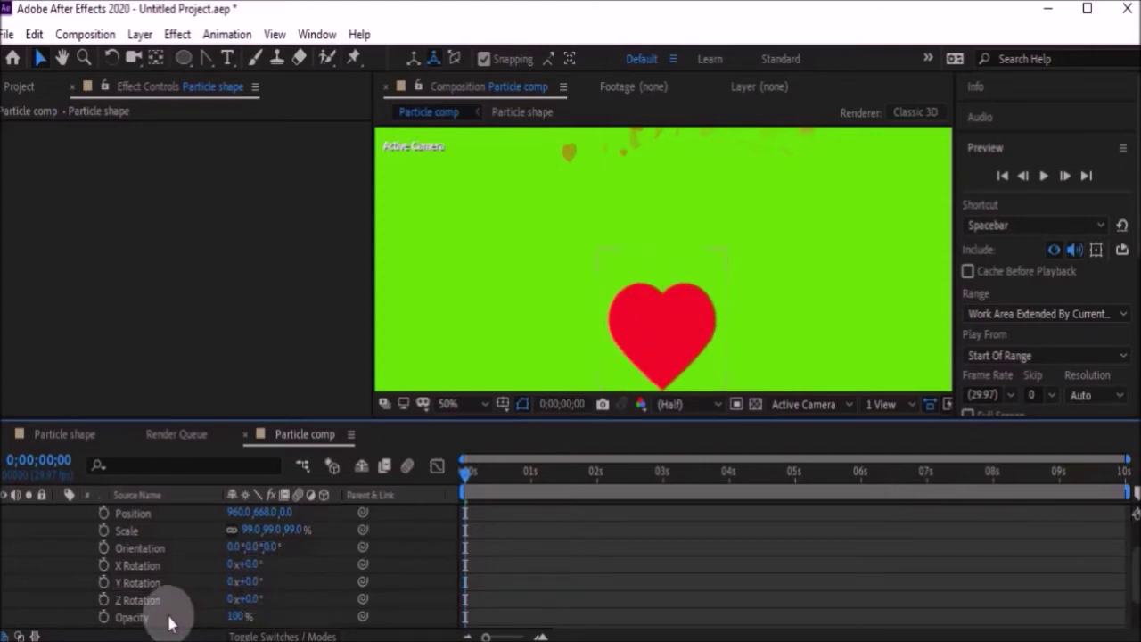
{"action": "left_click", "coordinate": [104, 584]}
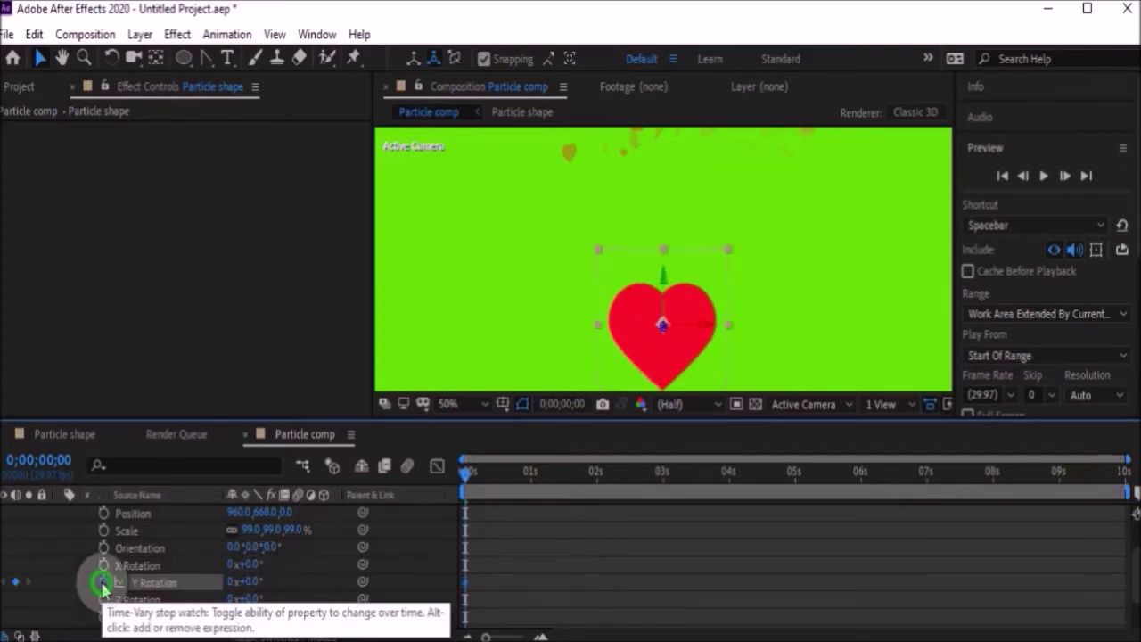
Step: At 0;00;09;29, set the Particle shape layer's Y Rotation to one full revolution
{"action": "left_click", "coordinate": [467, 469]}
{"action": "left_click_drag", "start_coordinate": [489, 484], "coordinate": [1139, 526]}
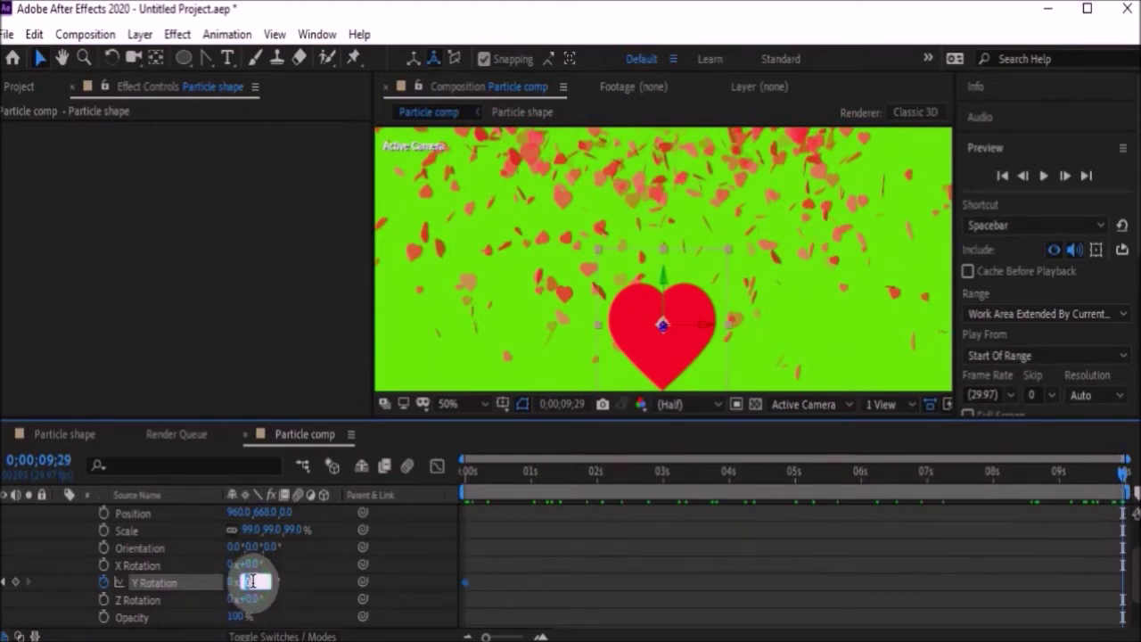
{"action": "type", "text": "3"}
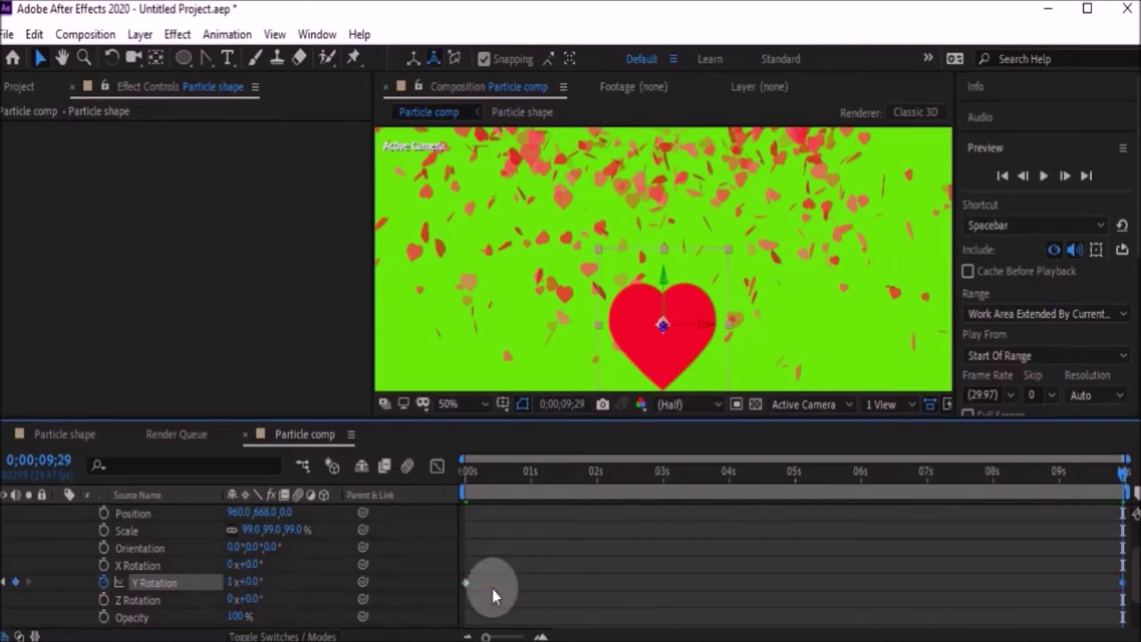
Step: Return to 0;00;00;00 and play a preview of the rotating heart, then stop it
{"action": "left_click_drag", "start_coordinate": [1123, 477], "coordinate": [415, 532]}
{"action": "right_click", "coordinate": [585, 565]}
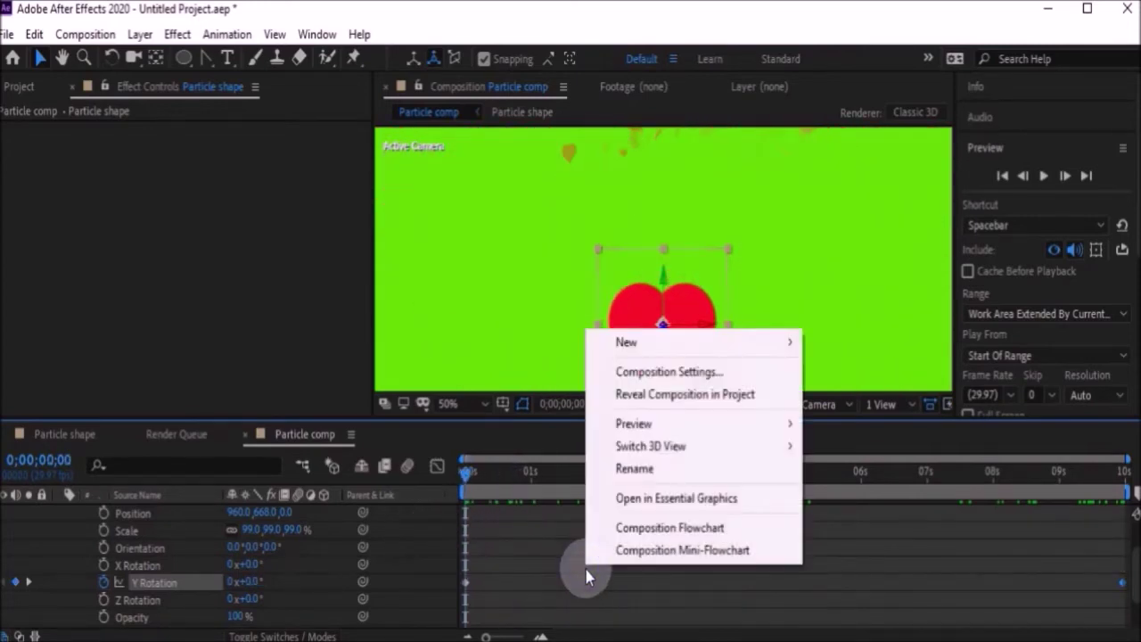
{"action": "mouse_move", "coordinate": [658, 431]}
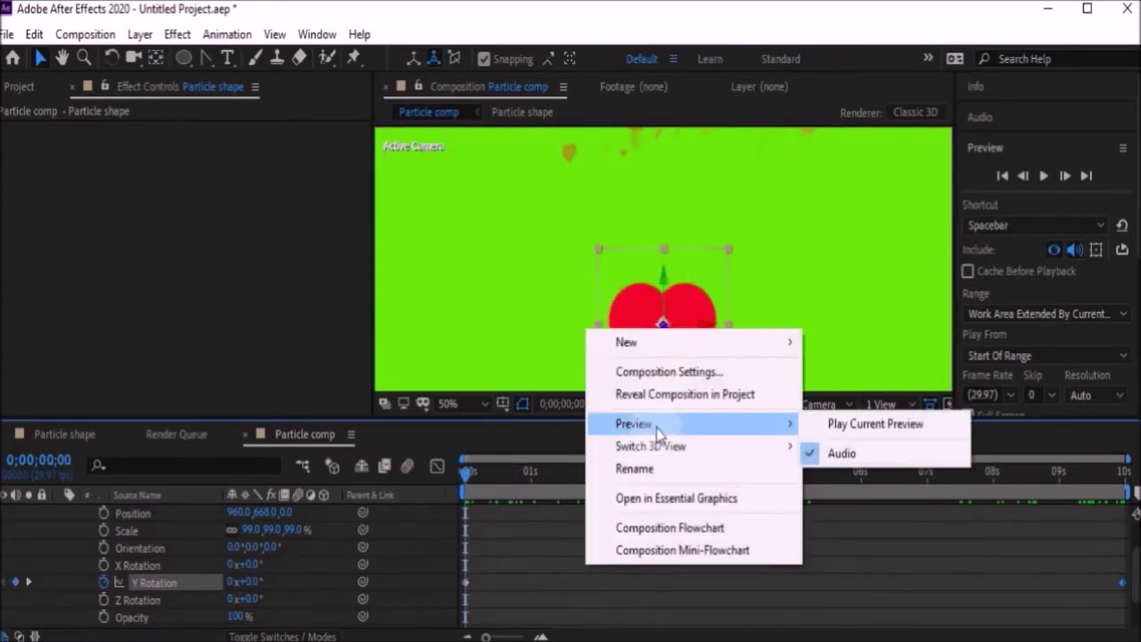
{"action": "left_click", "coordinate": [904, 429]}
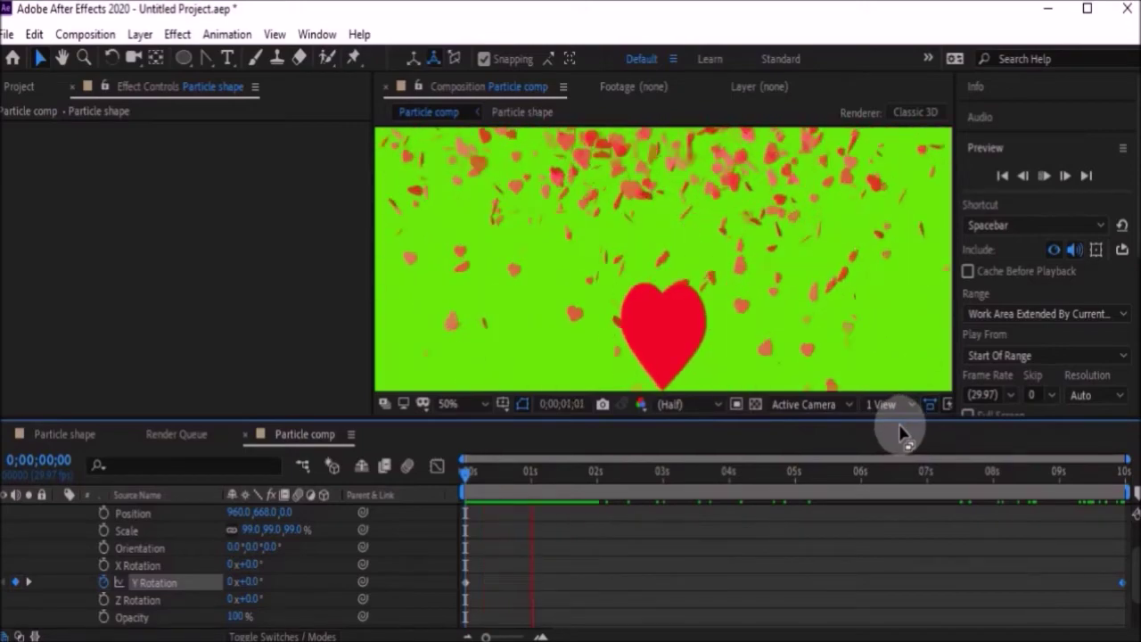
{"action": "key", "text": "space"}
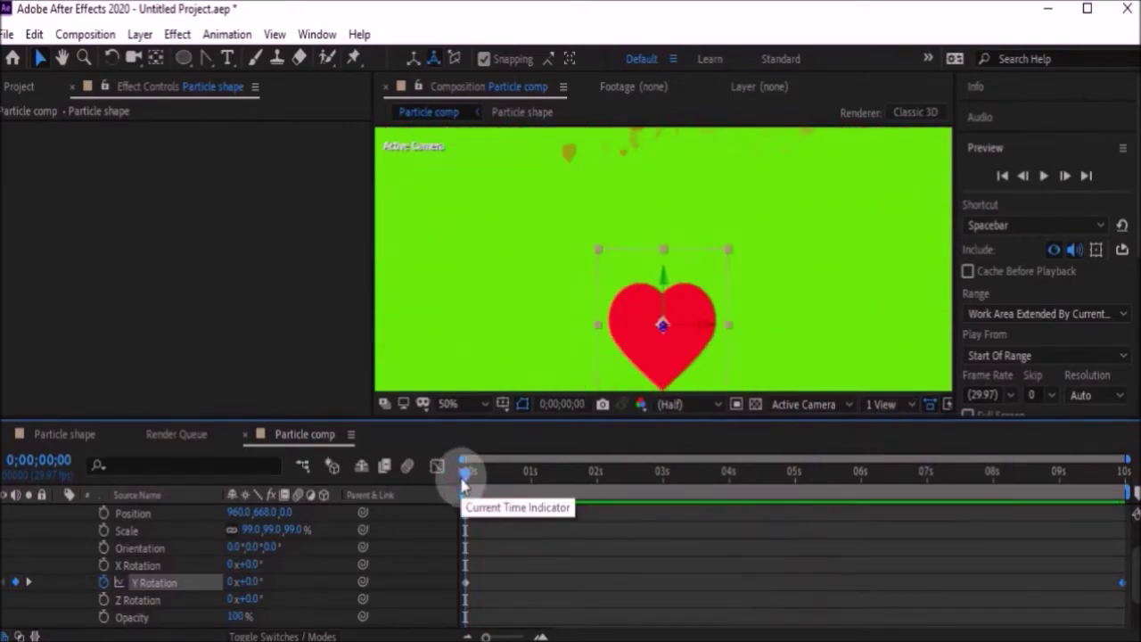
Step: Collapse the Particle shape layer's properties and add the text "RA" over the large heart
{"action": "scroll", "coordinate": [26, 563], "scroll_direction": "up", "scroll_amount": 3}
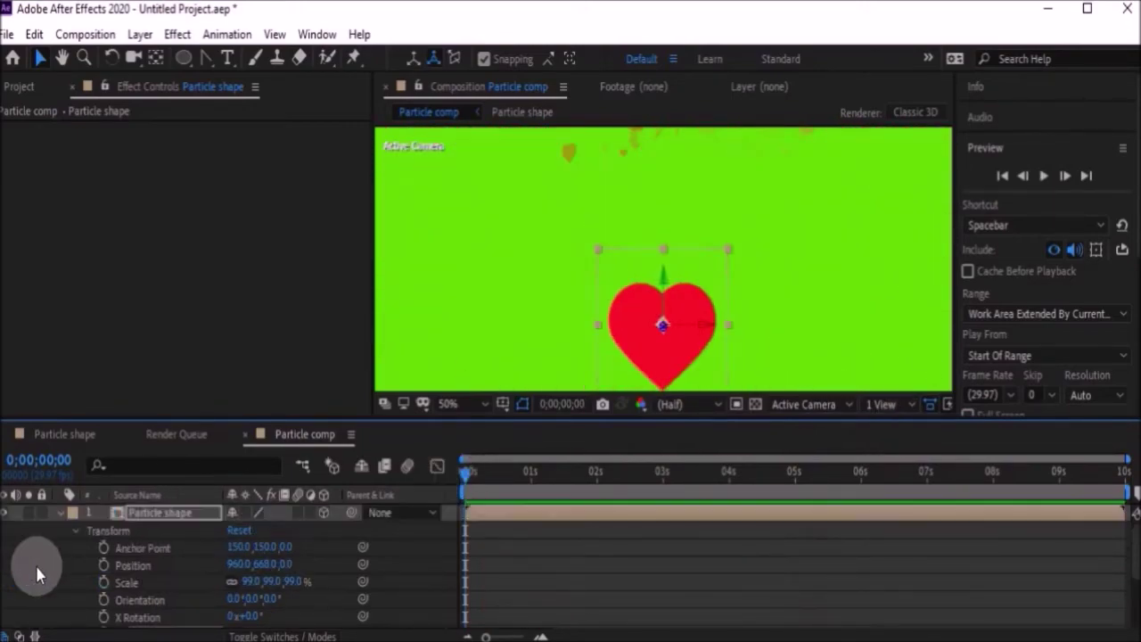
{"action": "left_click", "coordinate": [62, 517]}
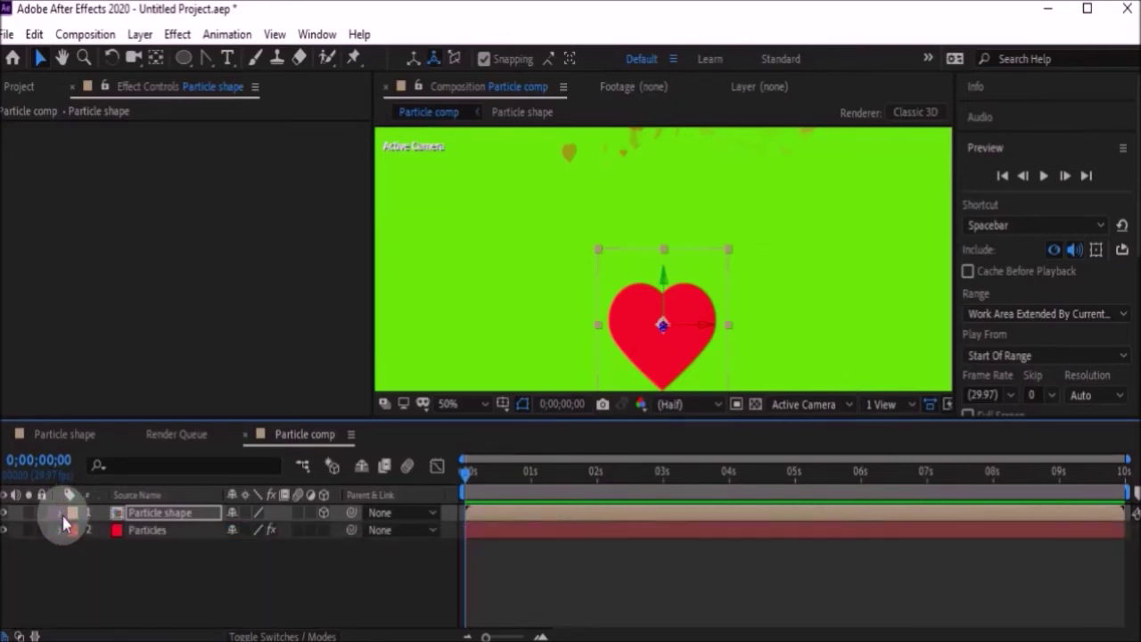
{"action": "left_click", "coordinate": [76, 528]}
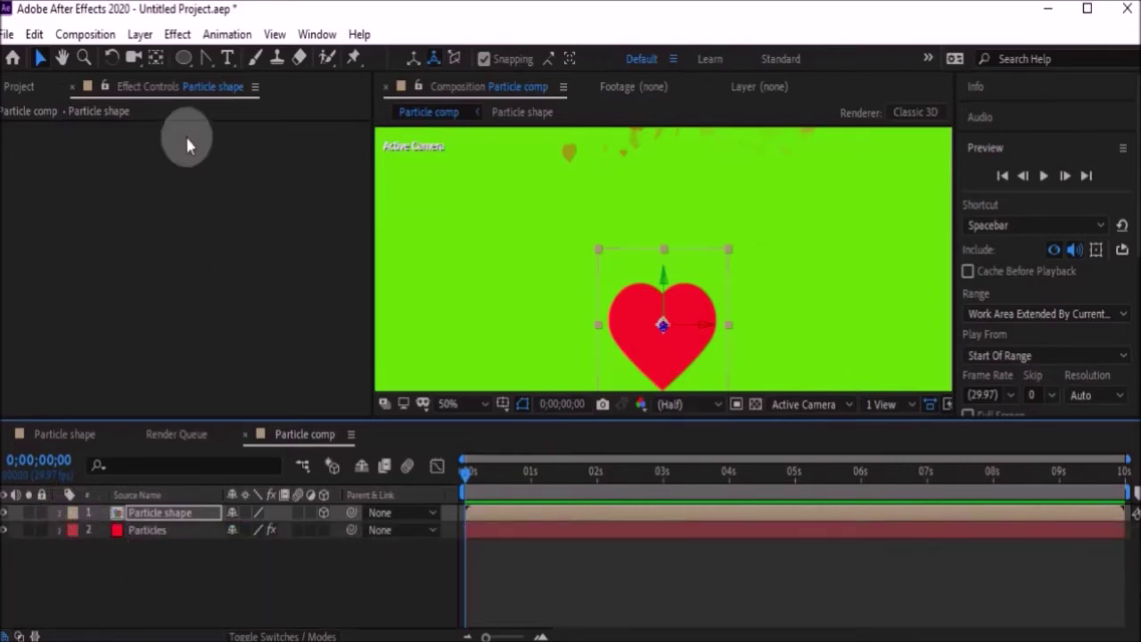
{"action": "left_click", "coordinate": [228, 61]}
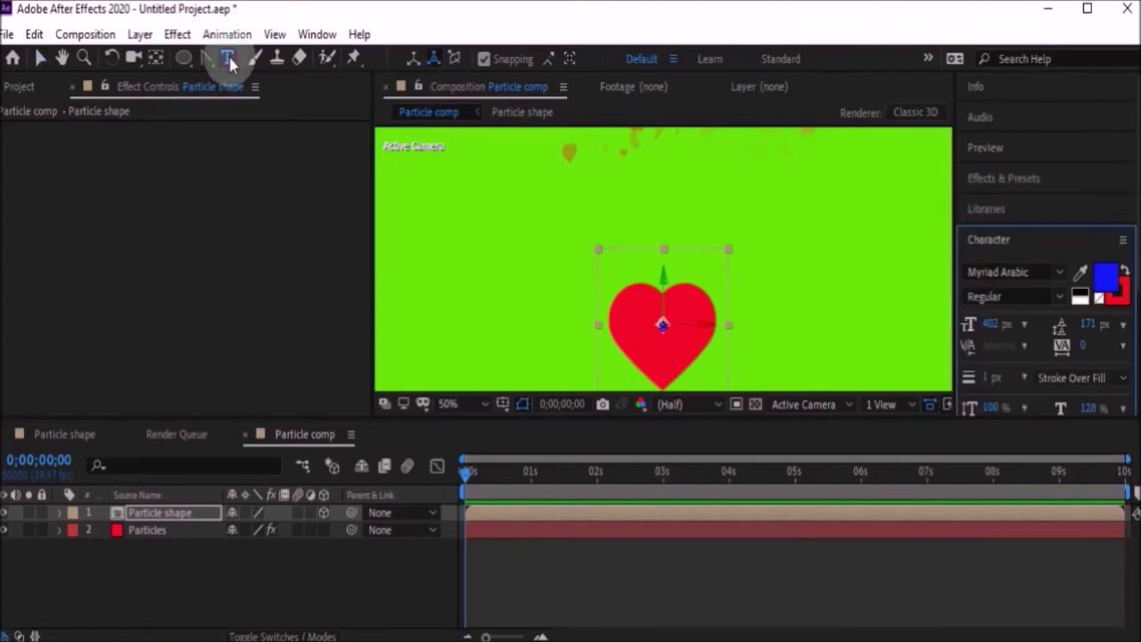
{"action": "left_click", "coordinate": [643, 322]}
{"action": "left_click", "coordinate": [635, 314]}
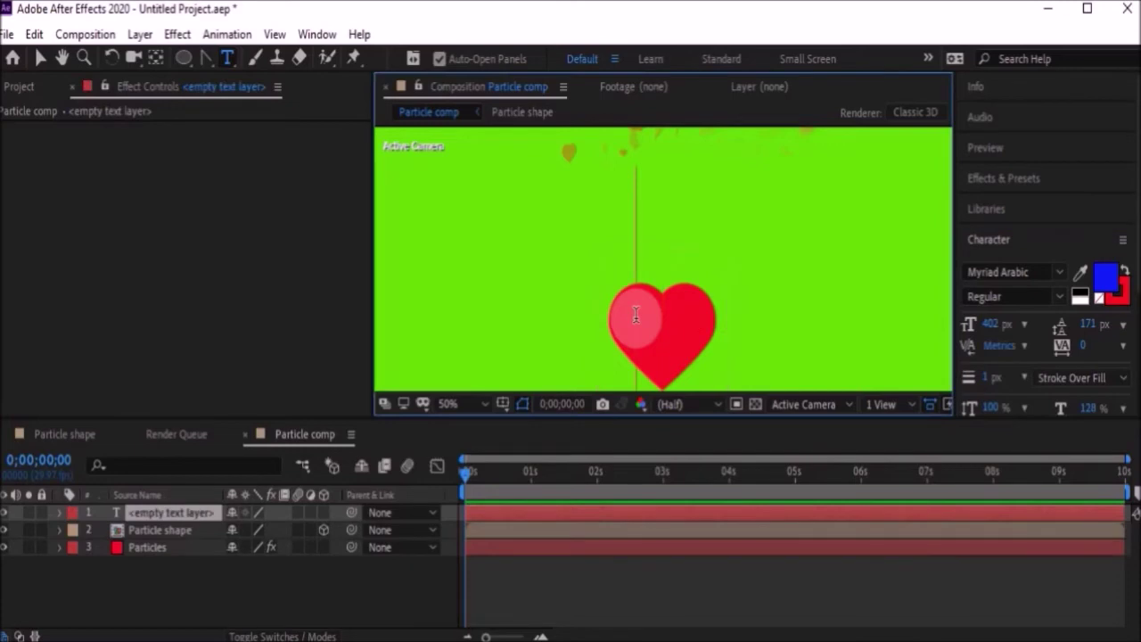
{"action": "type", "text": "RA"}
Step: Reduce the RA text's font size to 158 px and position the text inside the large heart
{"action": "key", "text": "ctrl+a"}
{"action": "left_click_drag", "start_coordinate": [968, 326], "coordinate": [807, 353]}
{"action": "left_click_drag", "start_coordinate": [797, 289], "coordinate": [791, 307]}
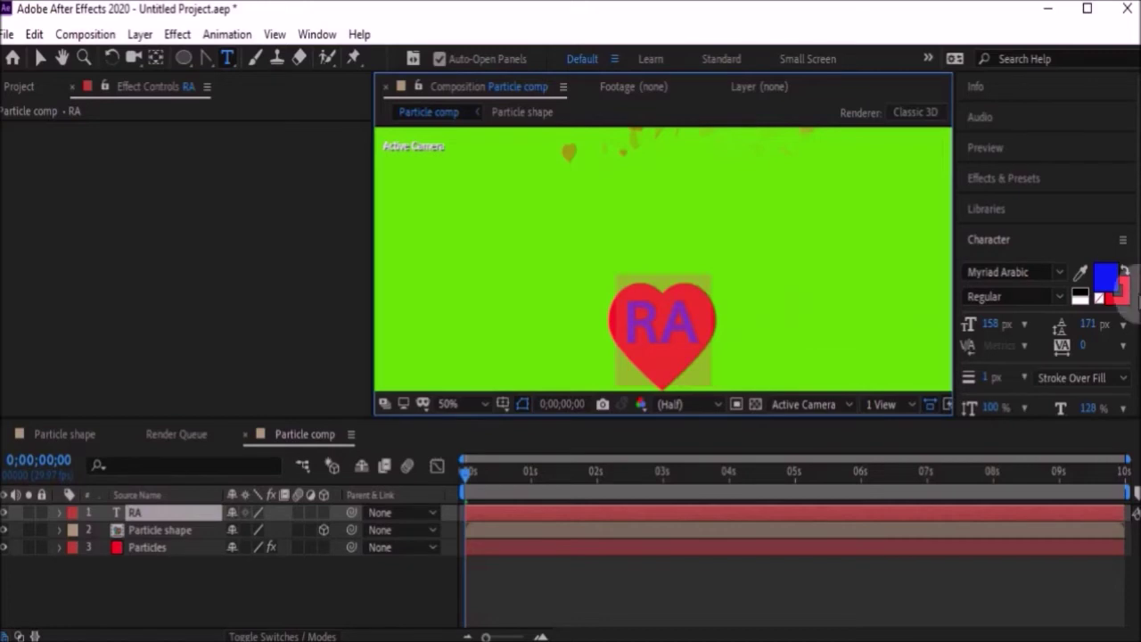
Step: Set the RA text's fill colour to green and its stroke colour to blue
{"action": "left_click", "coordinate": [1105, 276]}
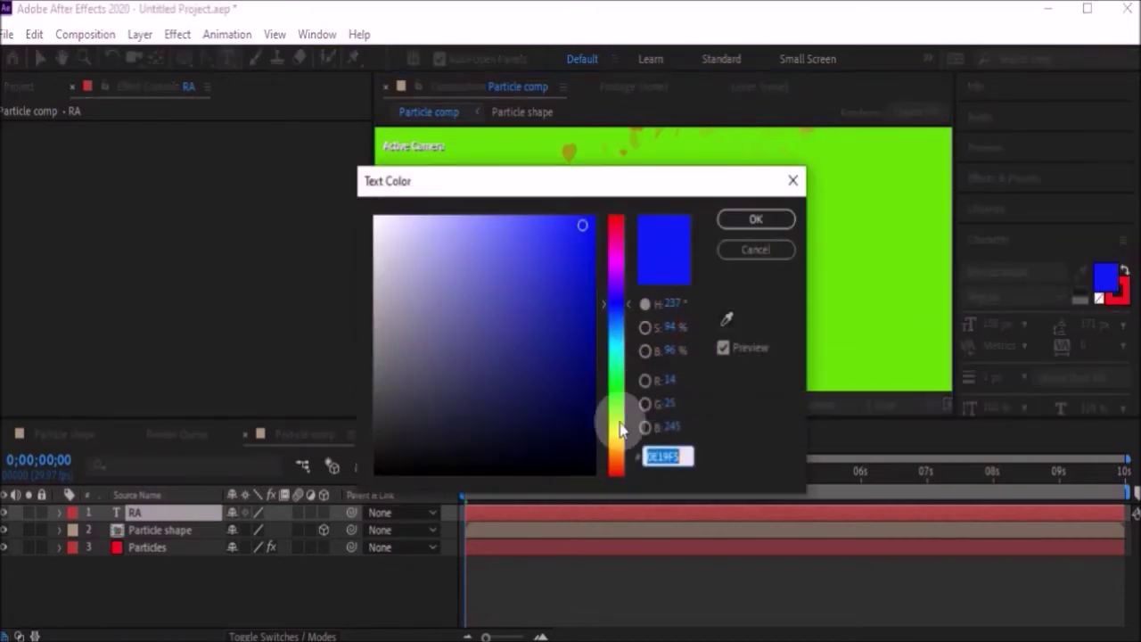
{"action": "left_click", "coordinate": [615, 399]}
{"action": "left_click", "coordinate": [737, 229]}
{"action": "left_click", "coordinate": [1116, 289]}
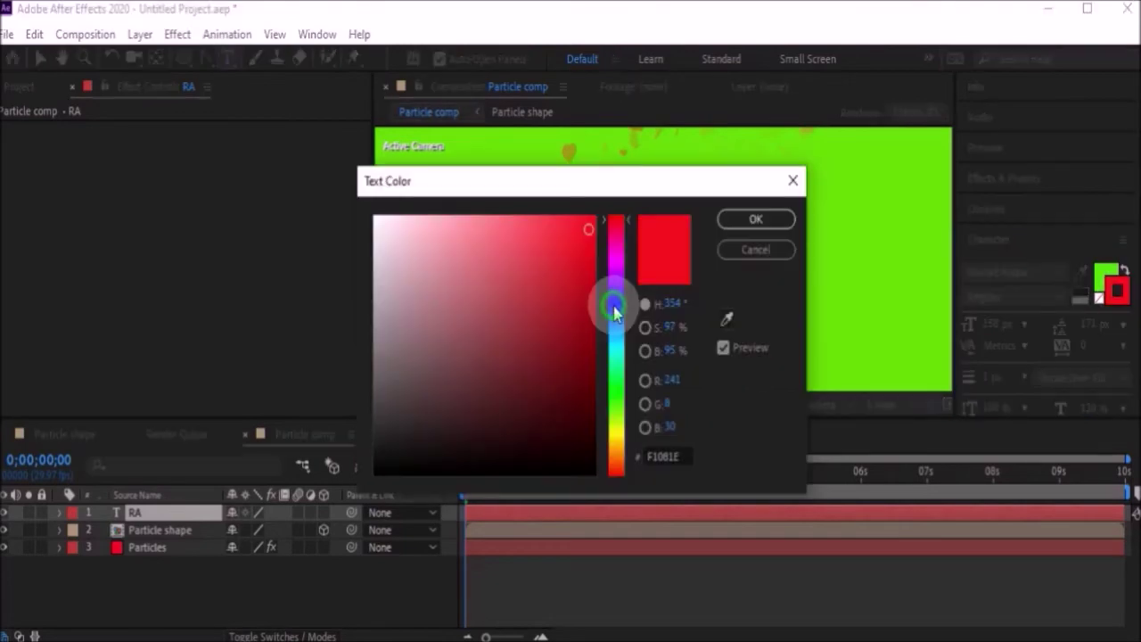
{"action": "left_click_drag", "start_coordinate": [613, 311], "coordinate": [608, 279]}
{"action": "left_click", "coordinate": [756, 219]}
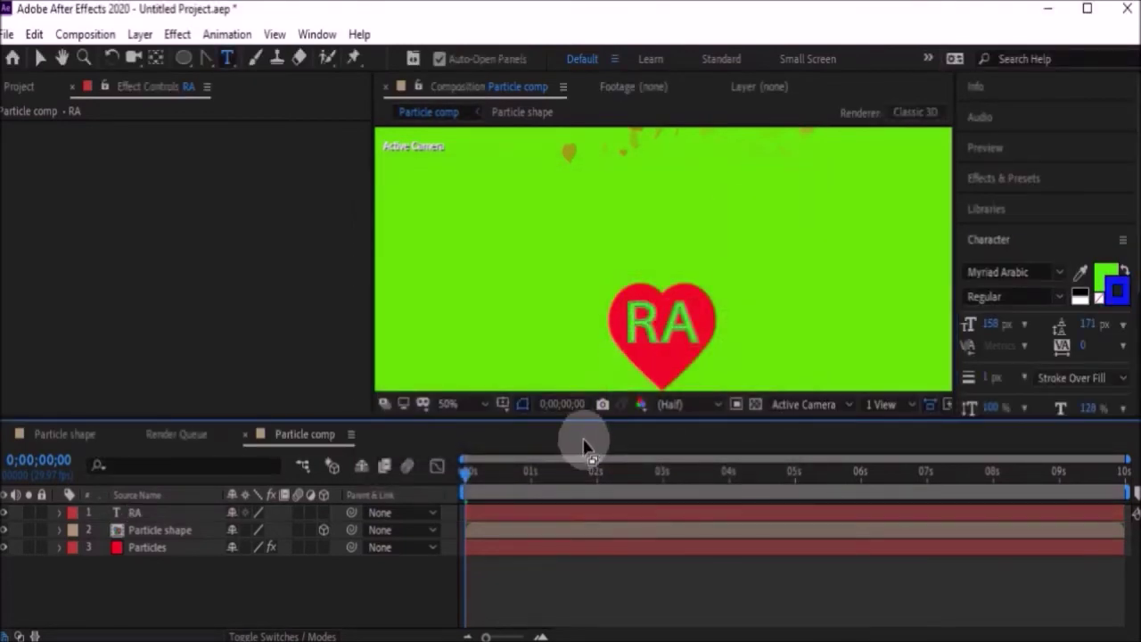
Step: Move the RA text layer's anchor point to the middle of the letters
{"action": "left_click", "coordinate": [166, 514]}
{"action": "left_click", "coordinate": [155, 57]}
{"action": "left_click", "coordinate": [661, 332]}
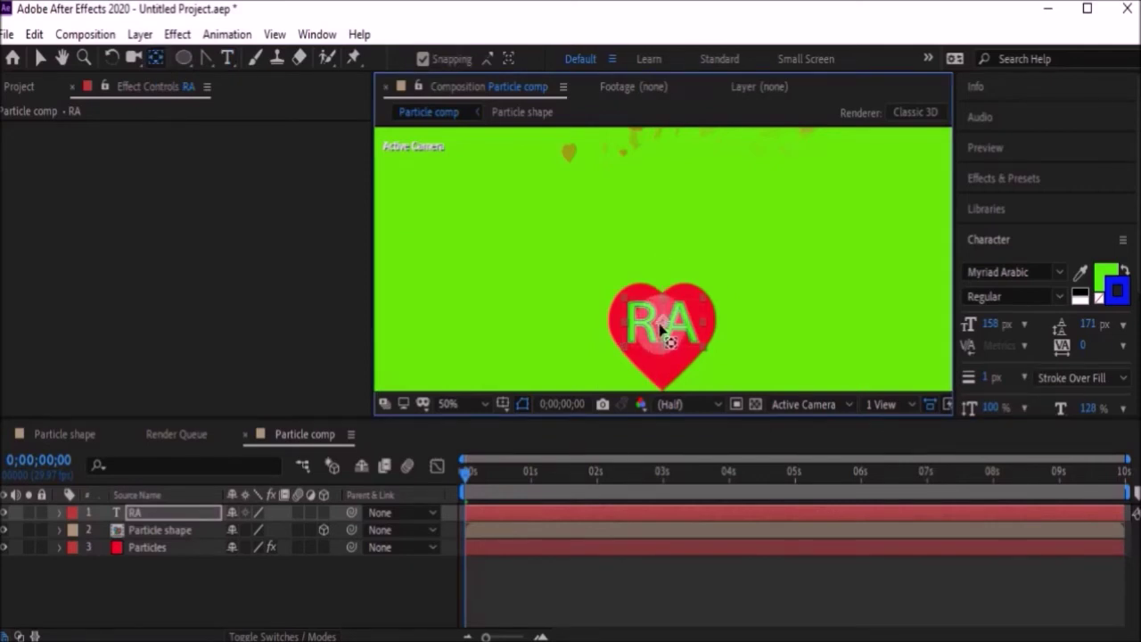
{"action": "left_click", "coordinate": [605, 588]}
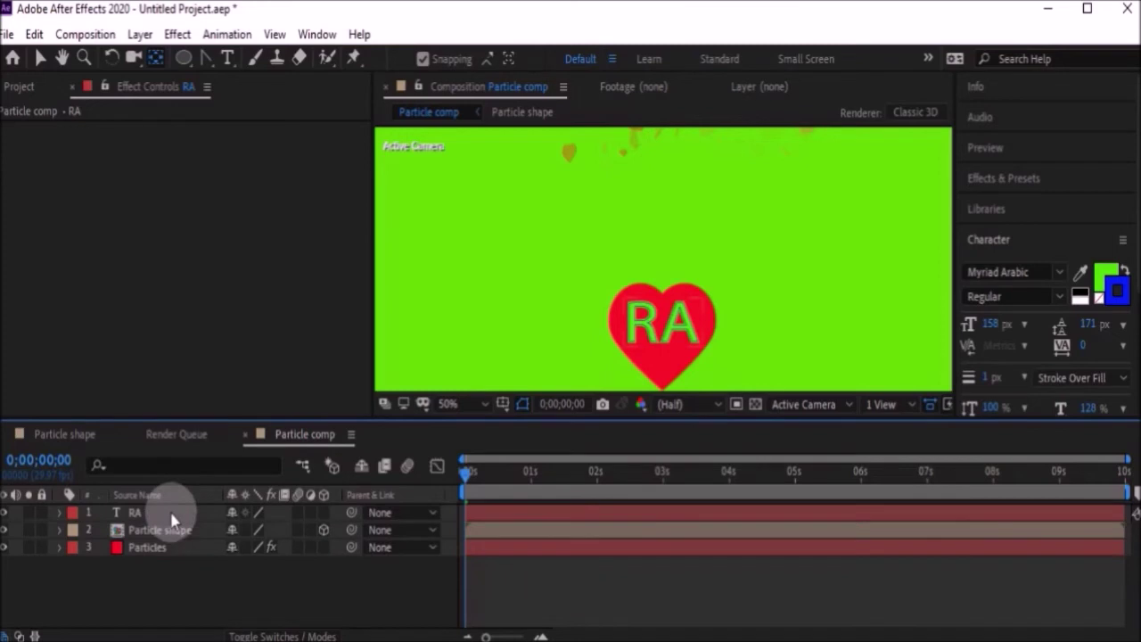
Step: Make RA a 3D layer parented to the Particle shape layer, and preview the motion from 0;00;00;00
{"action": "left_click", "coordinate": [322, 527]}
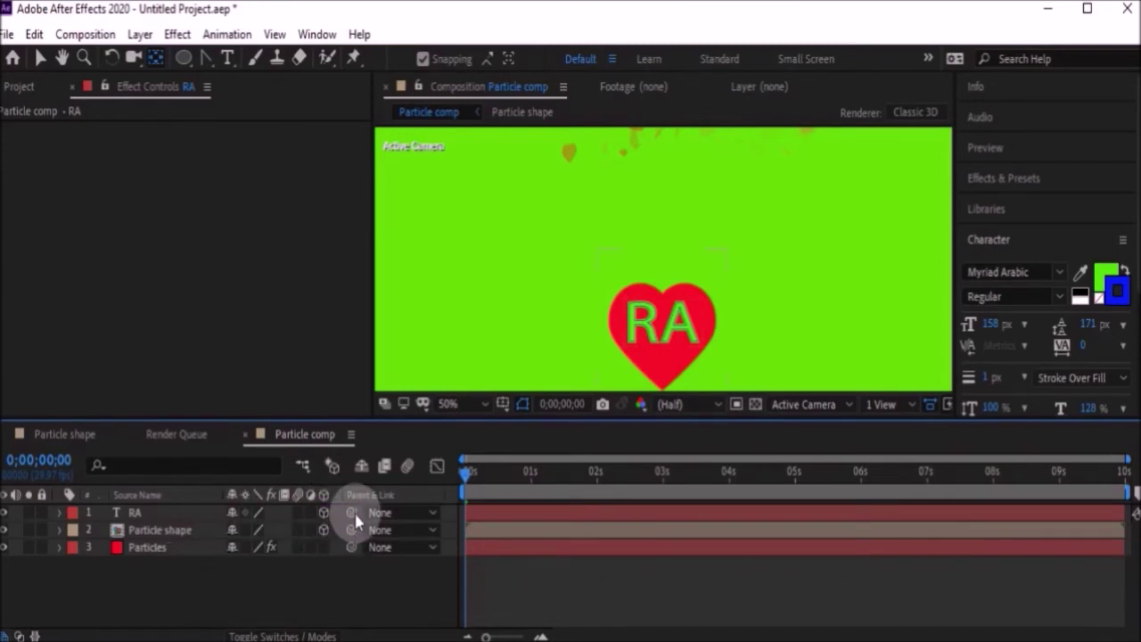
{"action": "left_click_drag", "start_coordinate": [350, 512], "coordinate": [147, 533]}
{"action": "right_click", "coordinate": [533, 603]}
{"action": "left_click", "coordinate": [465, 479]}
{"action": "mouse_move", "coordinate": [465, 479]}
{"action": "left_mouse_down"}
{"action": "mouse_move", "coordinate": [487, 472]}
{"action": "mouse_move", "coordinate": [523, 488]}
{"action": "mouse_move", "coordinate": [540, 476]}
{"action": "mouse_move", "coordinate": [466, 476]}
{"action": "left_mouse_up"}
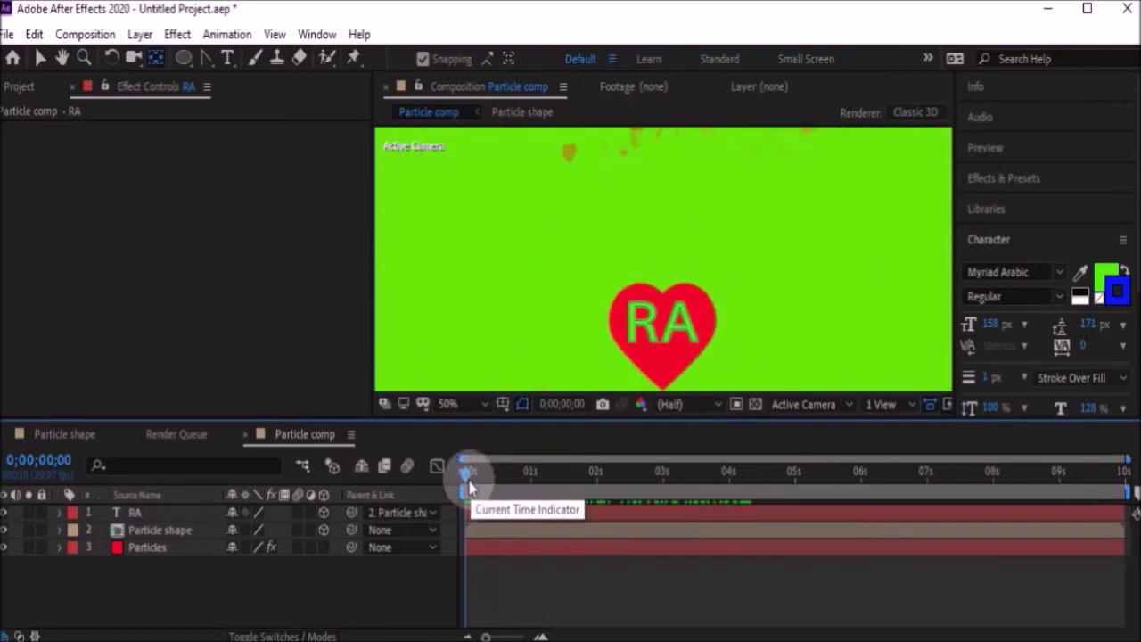
Step: Add a new text layer reading "RAGREENSCREEN" above the large heart
{"action": "left_click", "coordinate": [228, 58]}
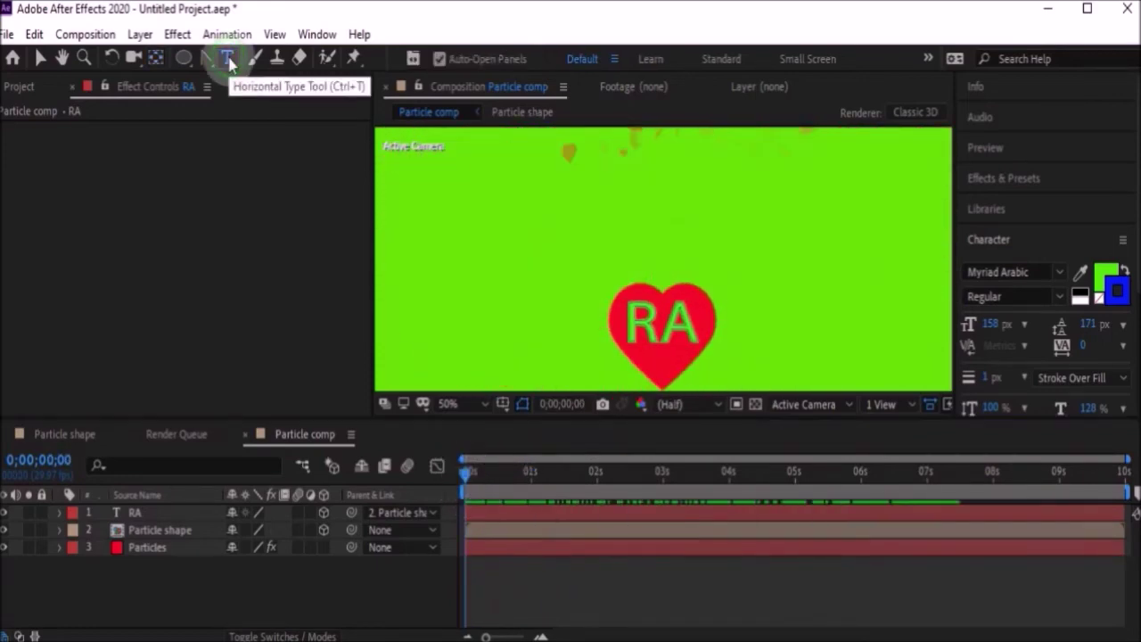
{"action": "left_click", "coordinate": [670, 211]}
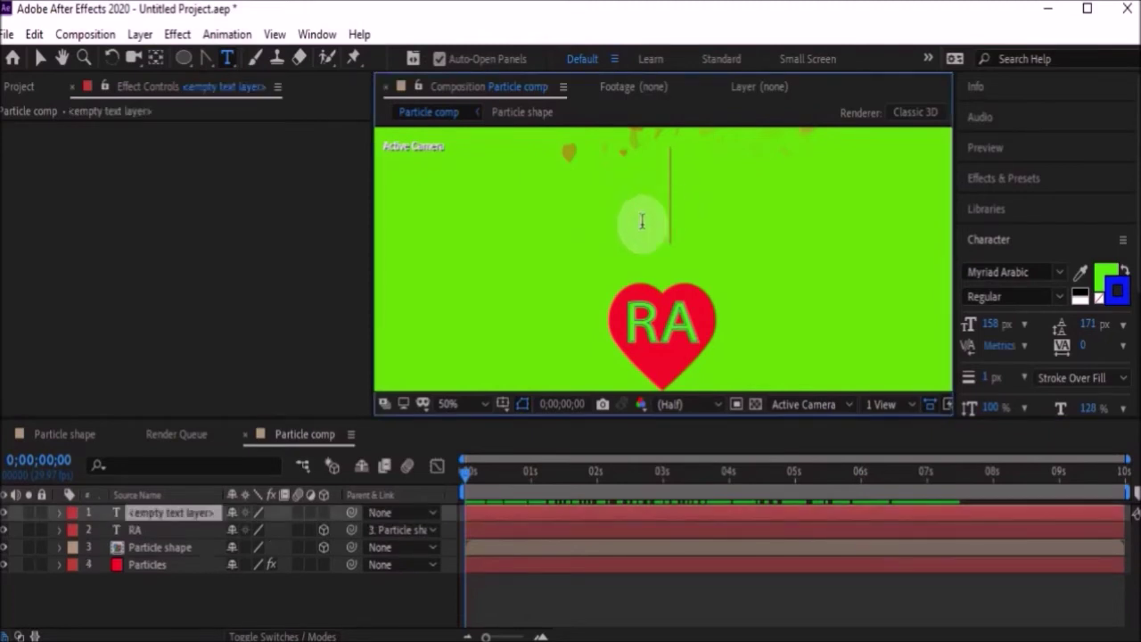
{"action": "type", "text": "RAGREENS"}
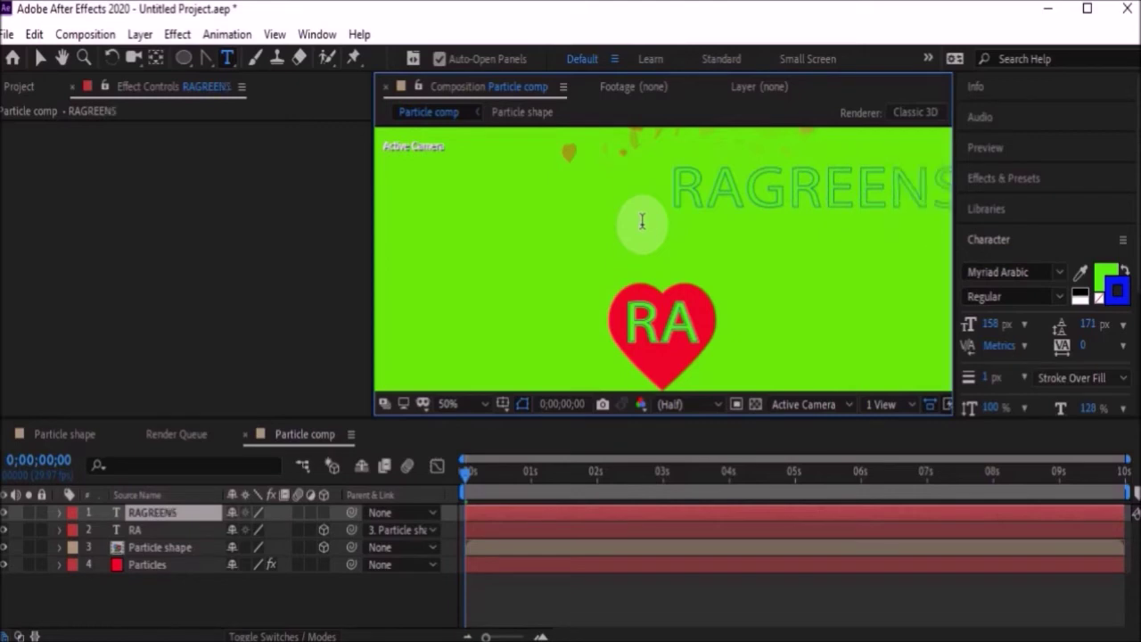
{"action": "type", "text": "CREE"}
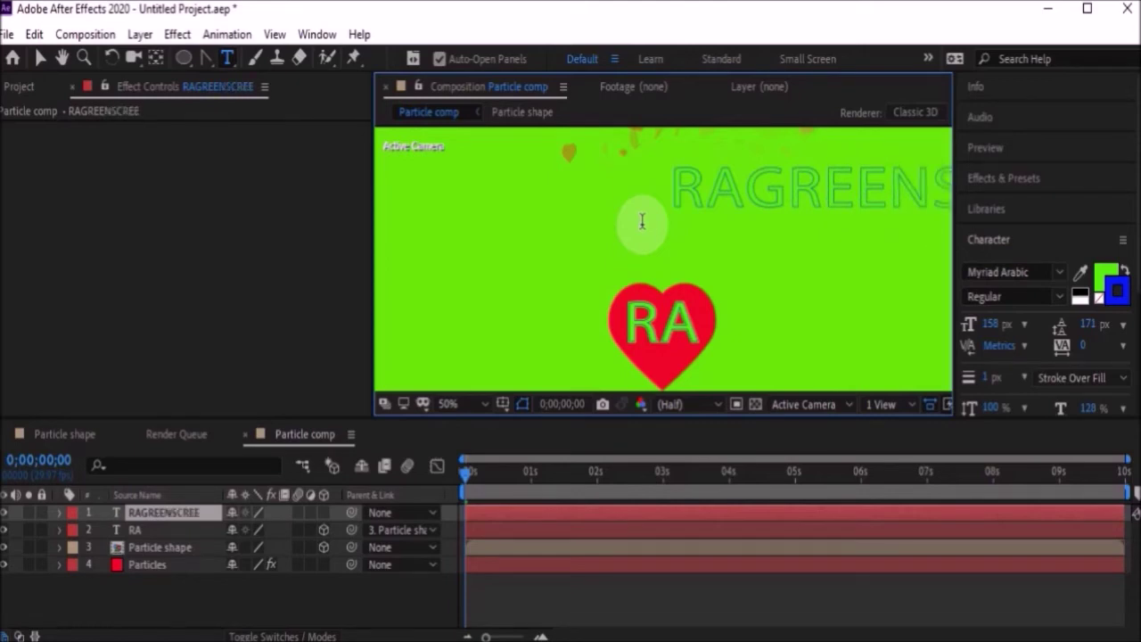
{"action": "type", "text": "N"}
Step: Centre the RAGREENSCREEN text horizontally and vertically in the composition
{"action": "left_click", "coordinate": [317, 34]}
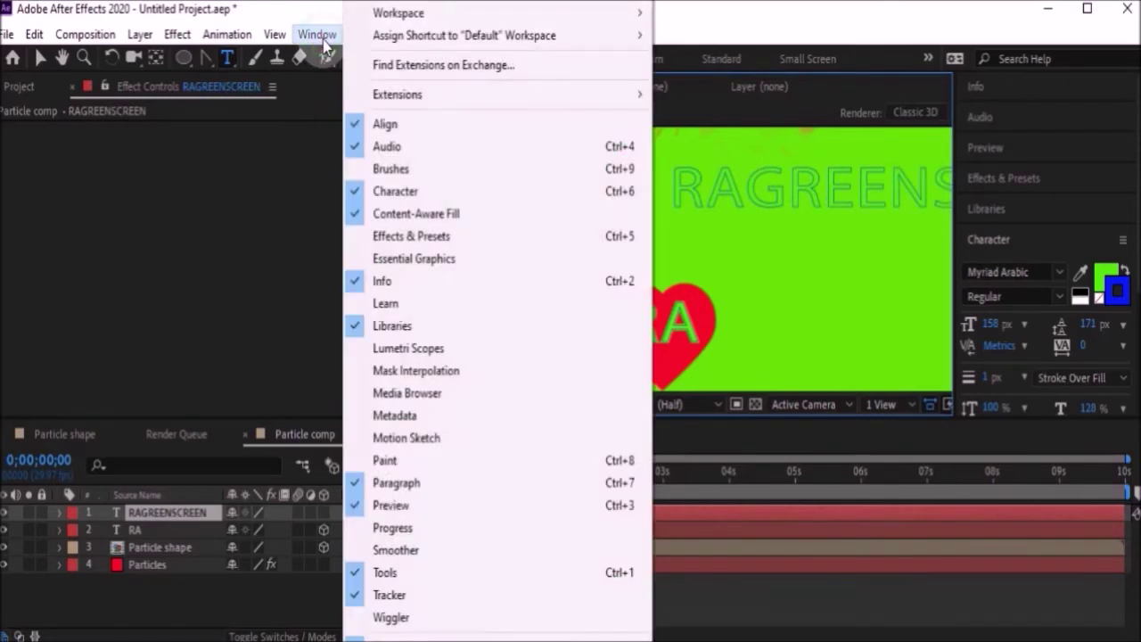
{"action": "left_click", "coordinate": [387, 125]}
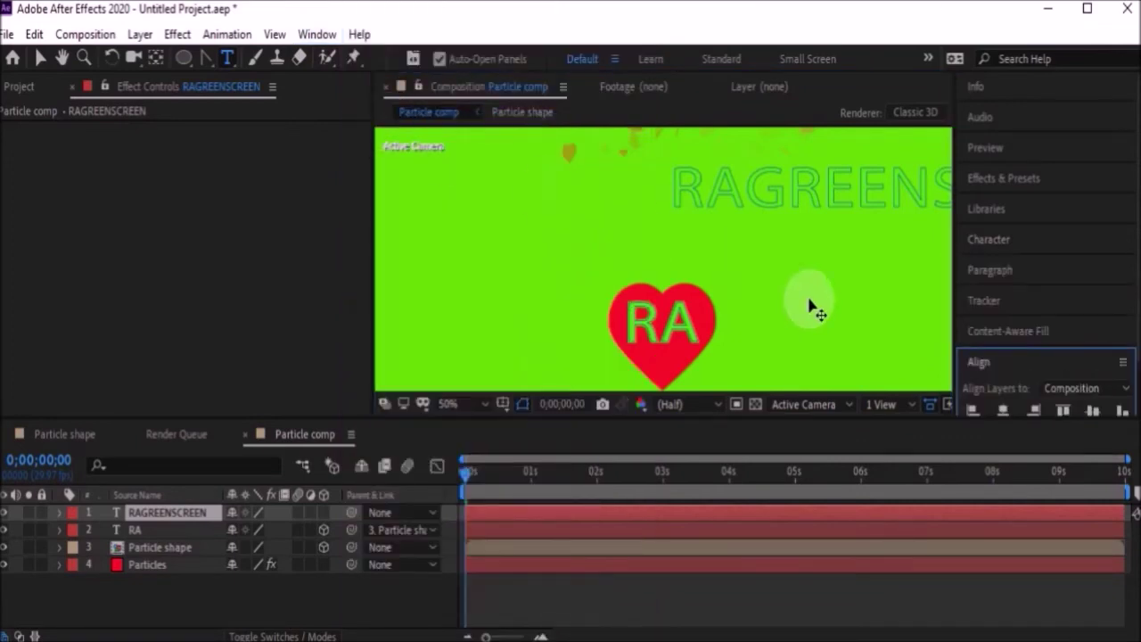
{"action": "left_click", "coordinate": [1002, 412]}
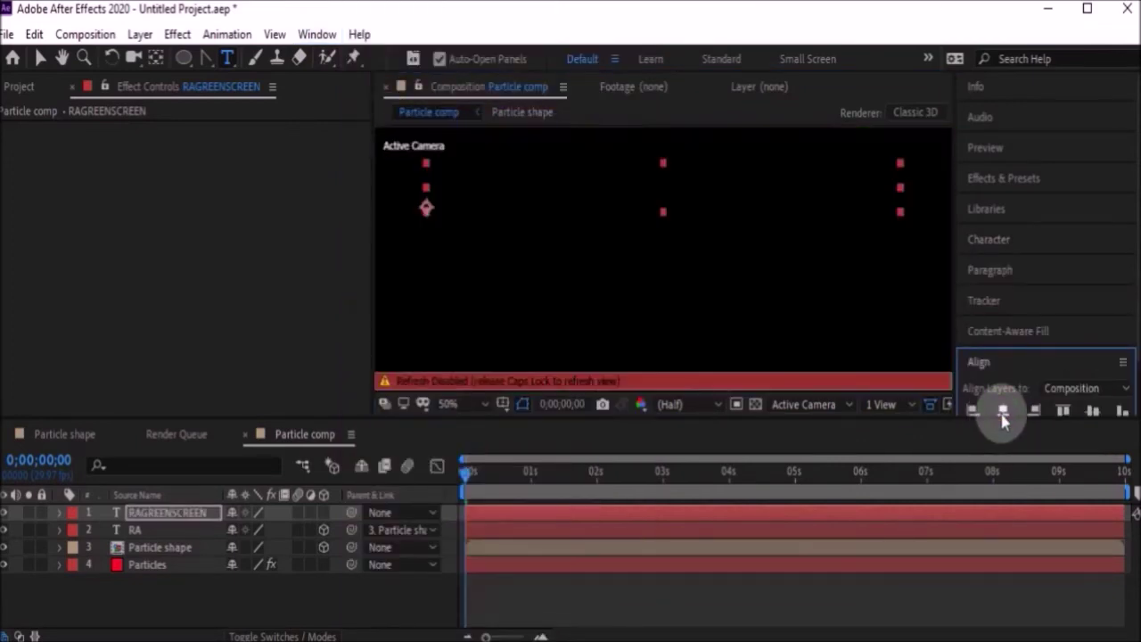
{"action": "left_click", "coordinate": [1093, 412]}
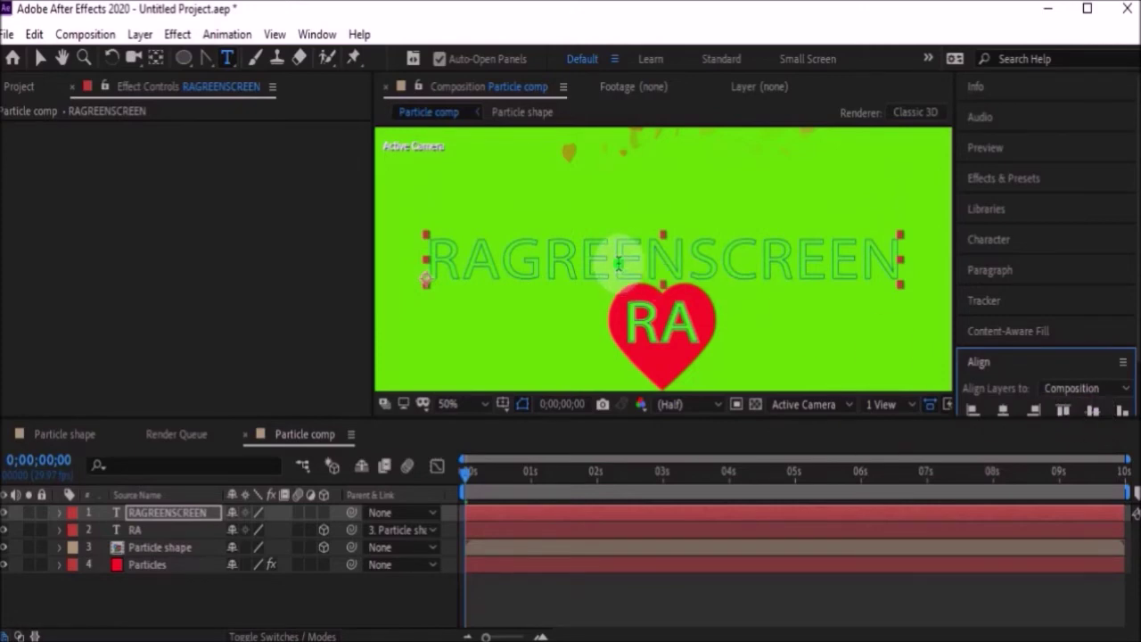
Step: Set the RAGREENSCREEN text's fill colour to magenta, RGB 237, 14, 245
{"action": "double_click", "coordinate": [618, 263]}
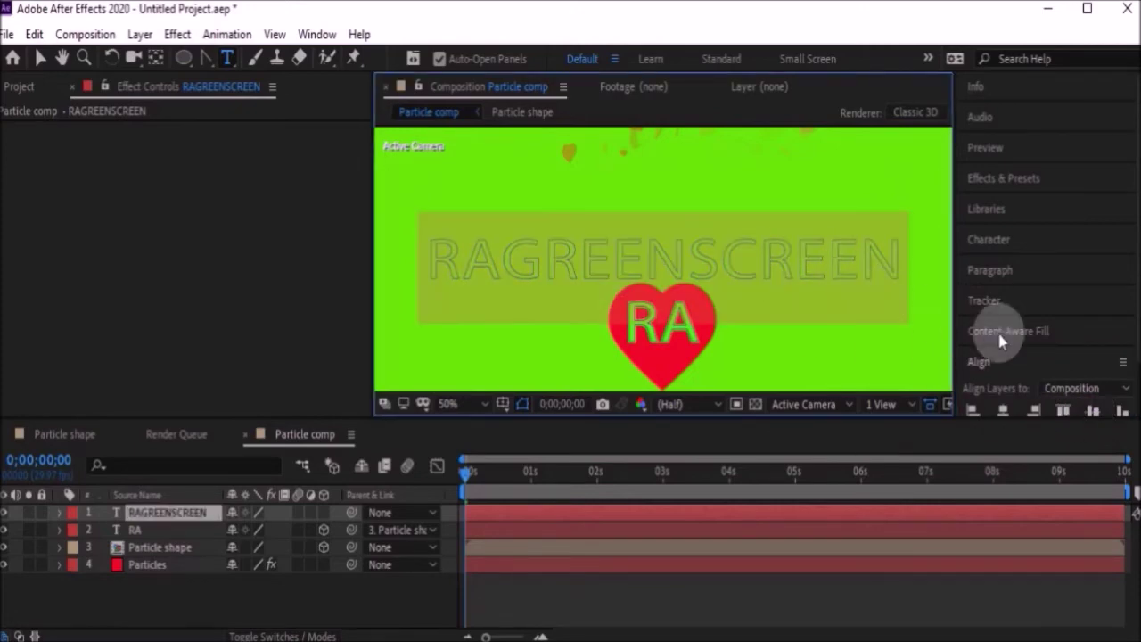
{"action": "left_click", "coordinate": [991, 240]}
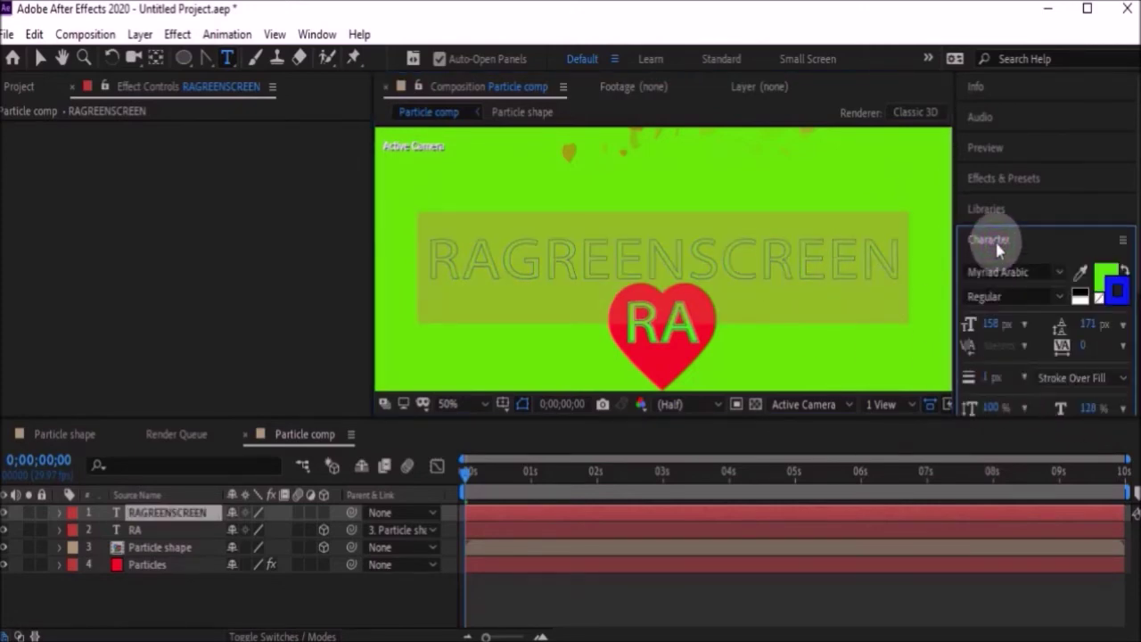
{"action": "left_click", "coordinate": [1105, 278]}
{"action": "left_click", "coordinate": [618, 266]}
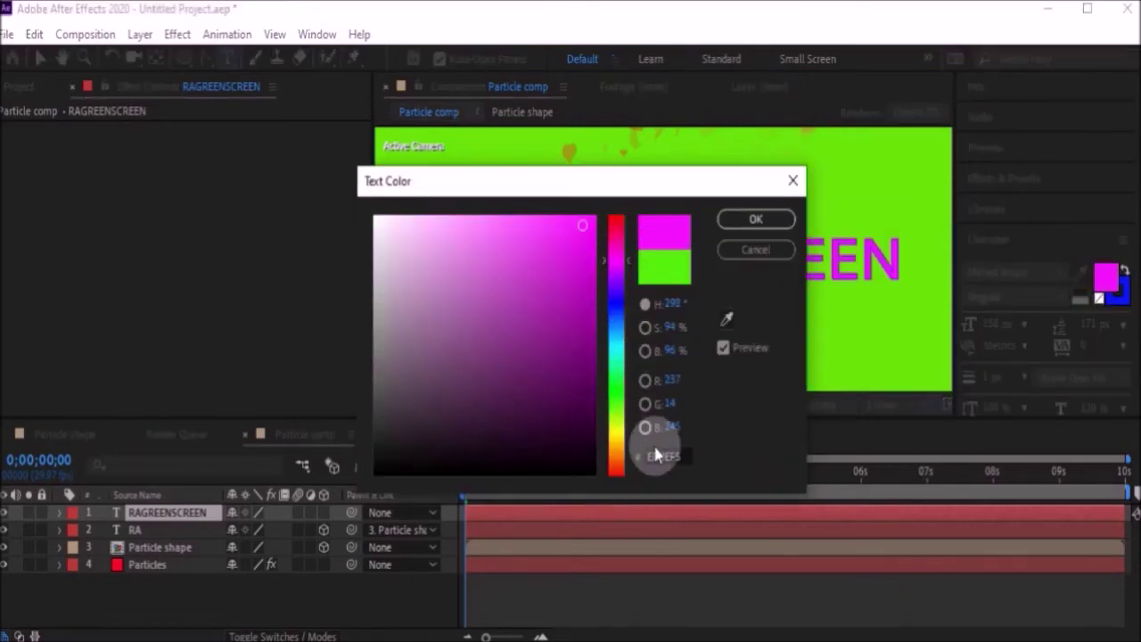
{"action": "left_click", "coordinate": [735, 219]}
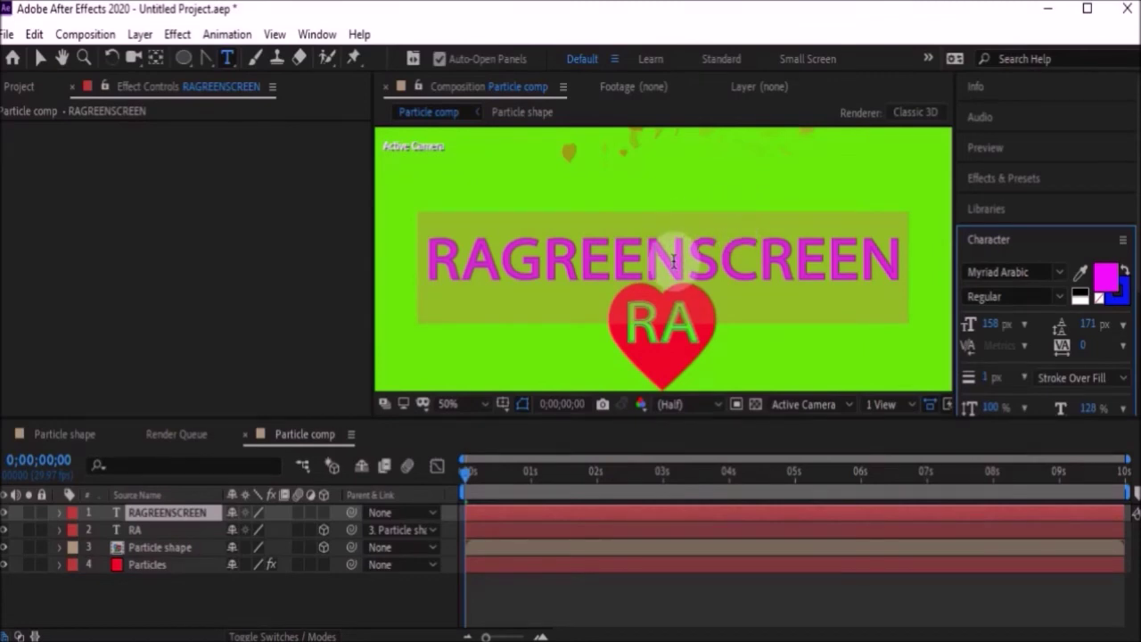
Step: Scale the RAGREENSCREEN text to 115% and move its anchor point to the composition centre at 960, 540
{"action": "left_click", "coordinate": [60, 512]}
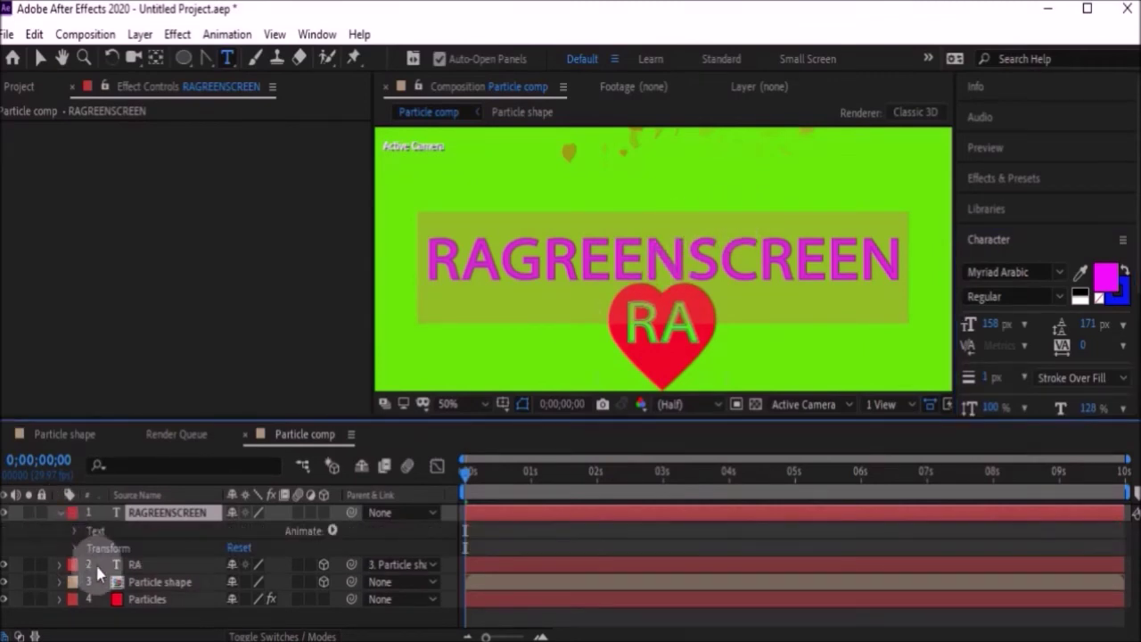
{"action": "left_click", "coordinate": [75, 547]}
{"action": "left_click", "coordinate": [155, 58]}
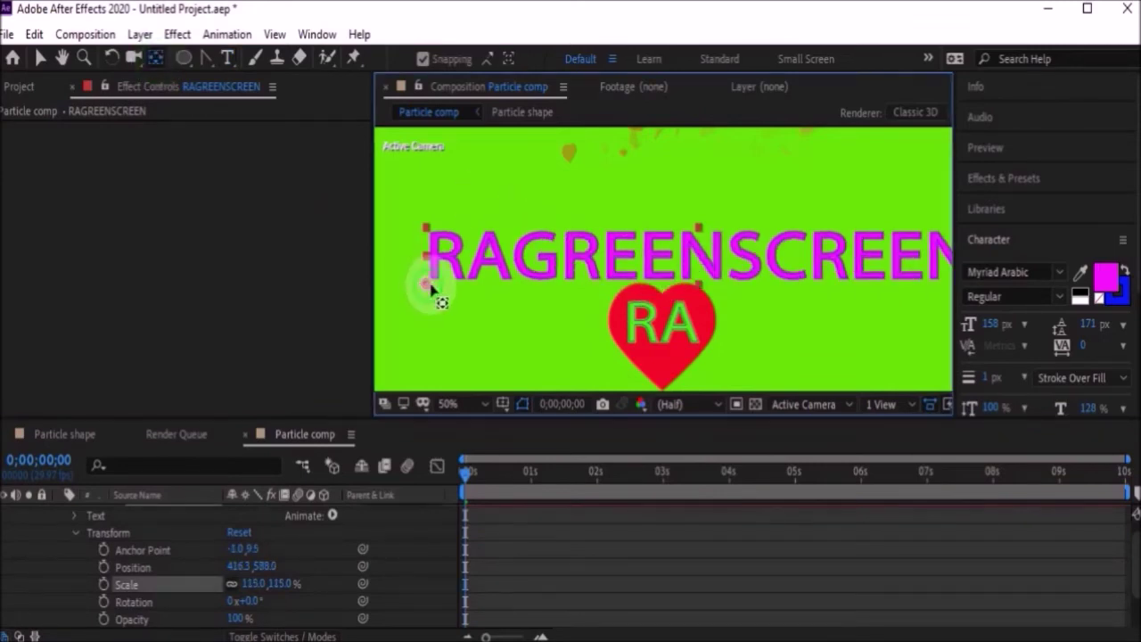
{"action": "left_click_drag", "start_coordinate": [428, 285], "coordinate": [662, 267]}
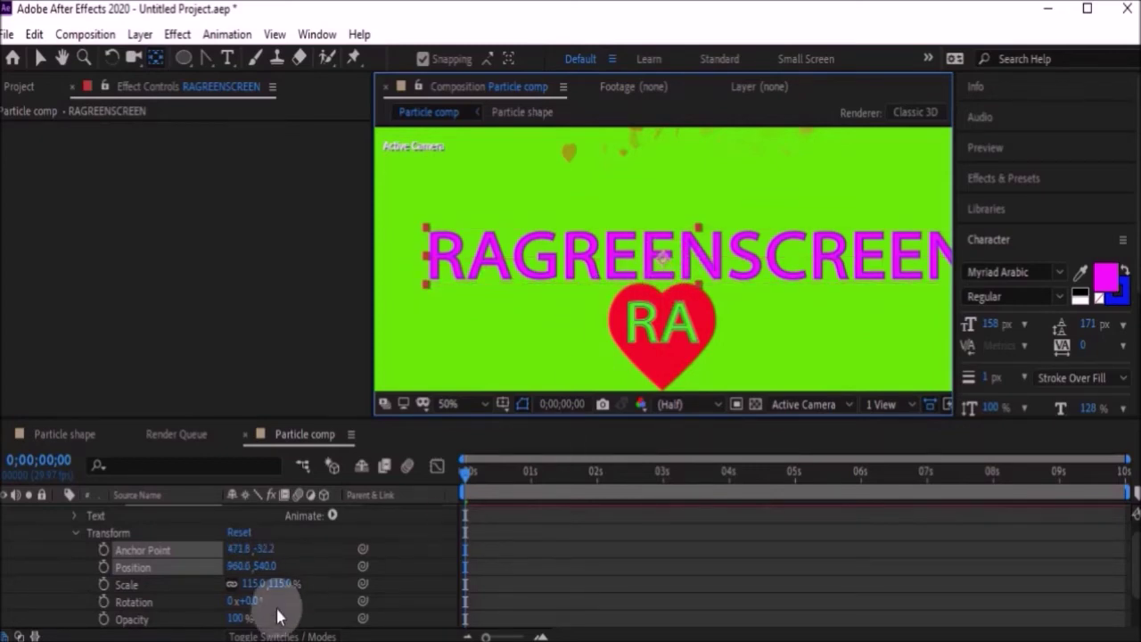
Step: Keyframe the RAGREENSCREEN layer's Scale from -2% at 0;00;00;00 to 104% at 0;00;09;29
{"action": "left_click_drag", "start_coordinate": [283, 590], "coordinate": [187, 593]}
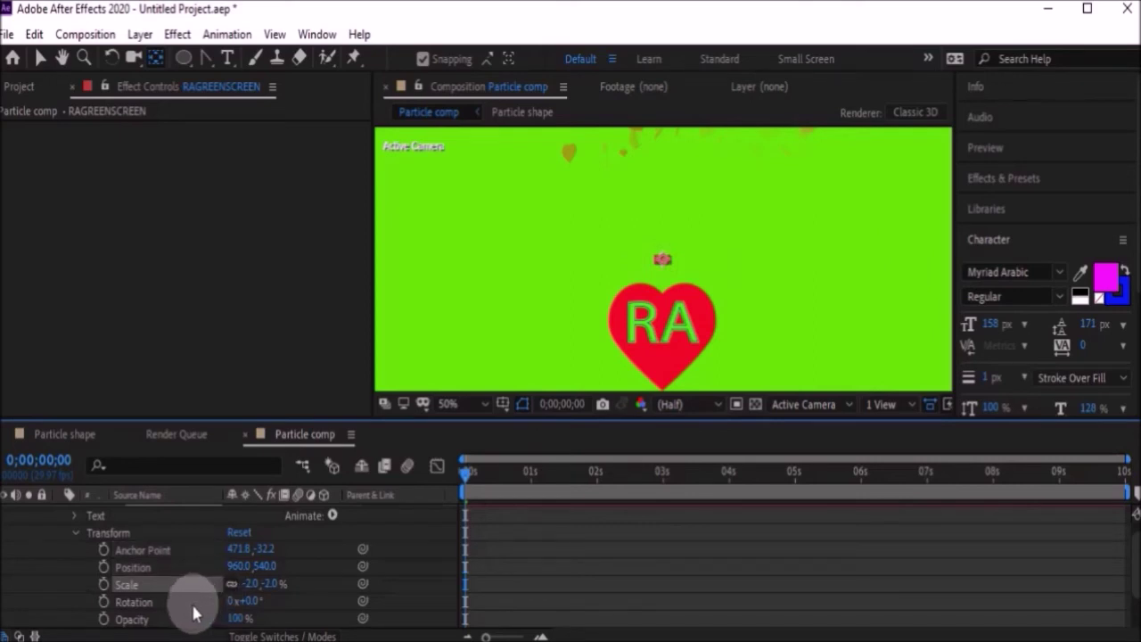
{"action": "left_click", "coordinate": [104, 584]}
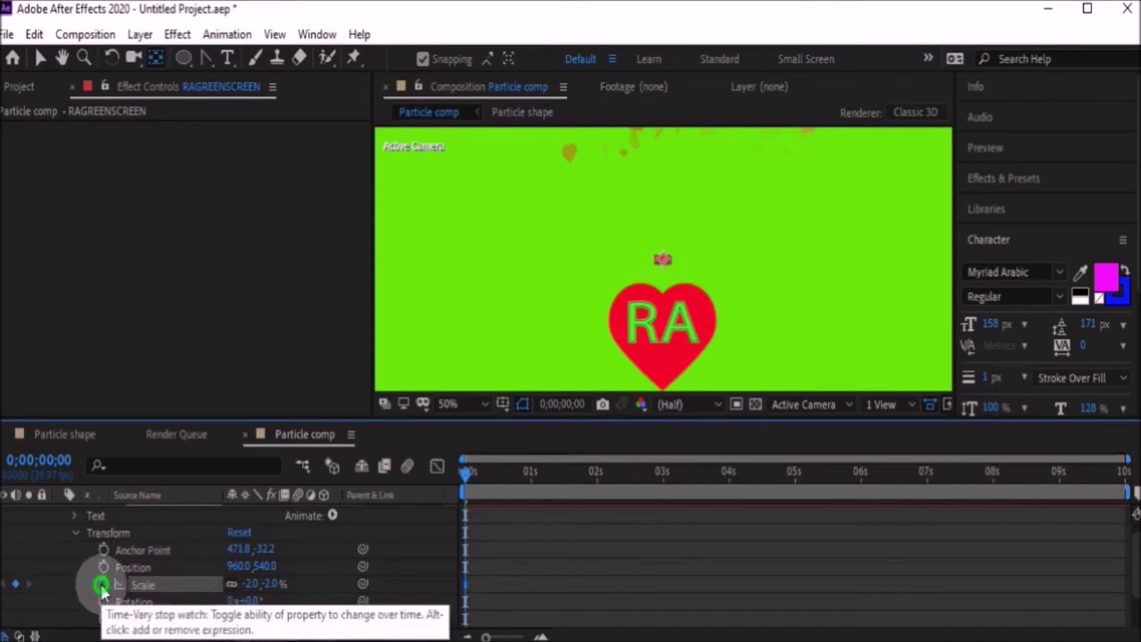
{"action": "left_click_drag", "start_coordinate": [463, 470], "coordinate": [1135, 509]}
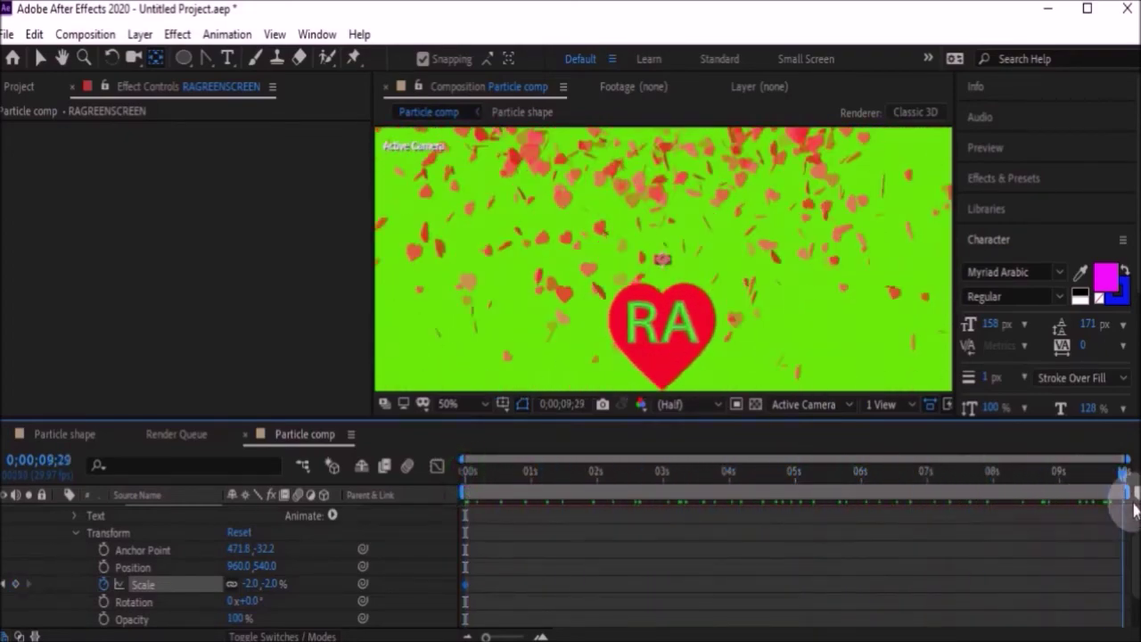
{"action": "left_click", "coordinate": [270, 585]}
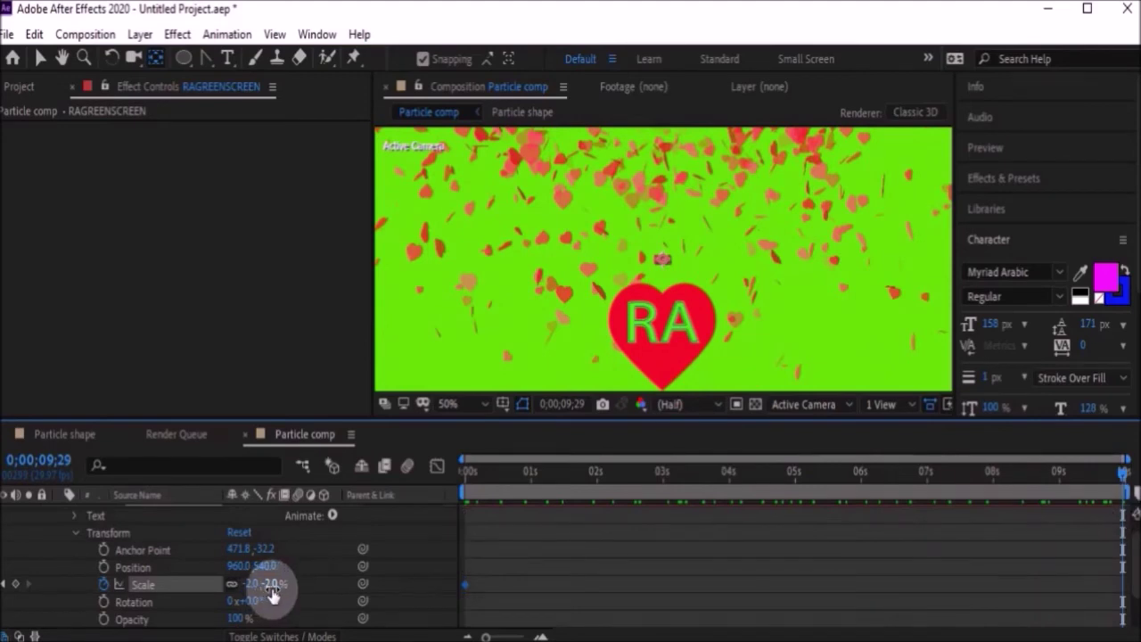
{"action": "left_click_drag", "start_coordinate": [266, 586], "coordinate": [352, 582]}
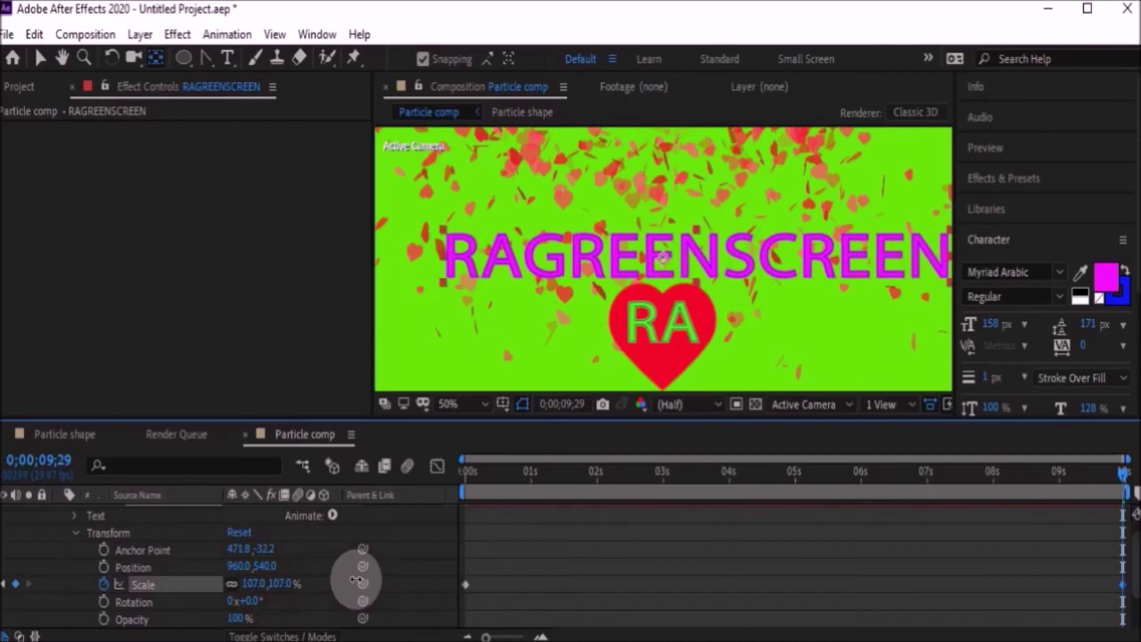
Step: Reposition the RAGREENSCREEN text above the heart at about 886, 497 so the whole word fits in the frame
{"action": "left_click", "coordinate": [40, 58]}
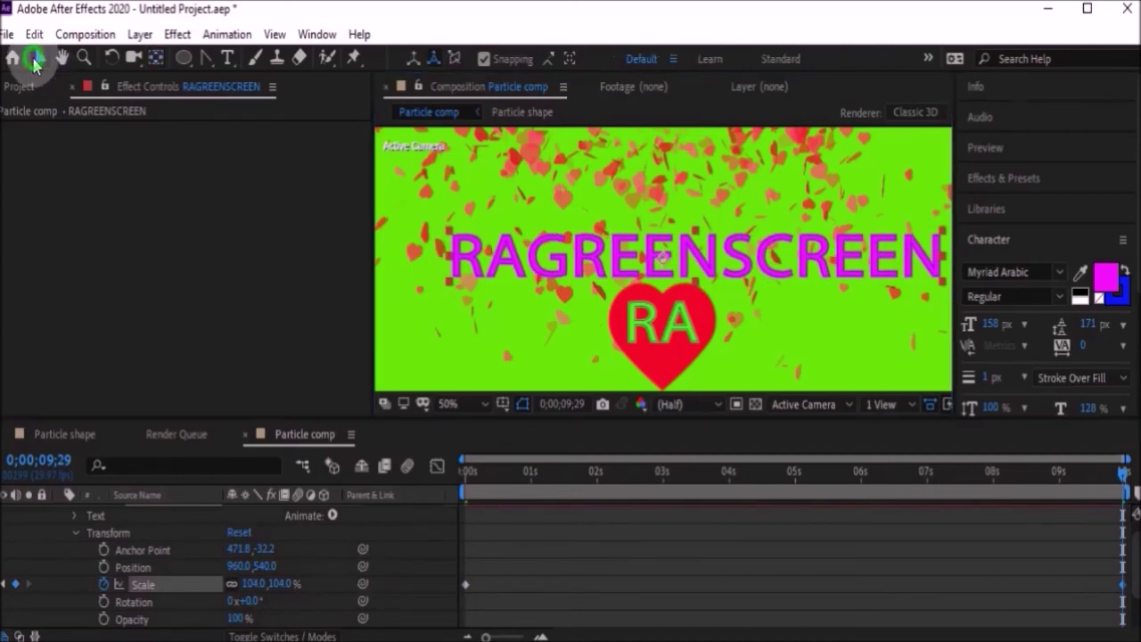
{"action": "left_click", "coordinate": [621, 258]}
{"action": "left_click_drag", "start_coordinate": [780, 272], "coordinate": [763, 270]}
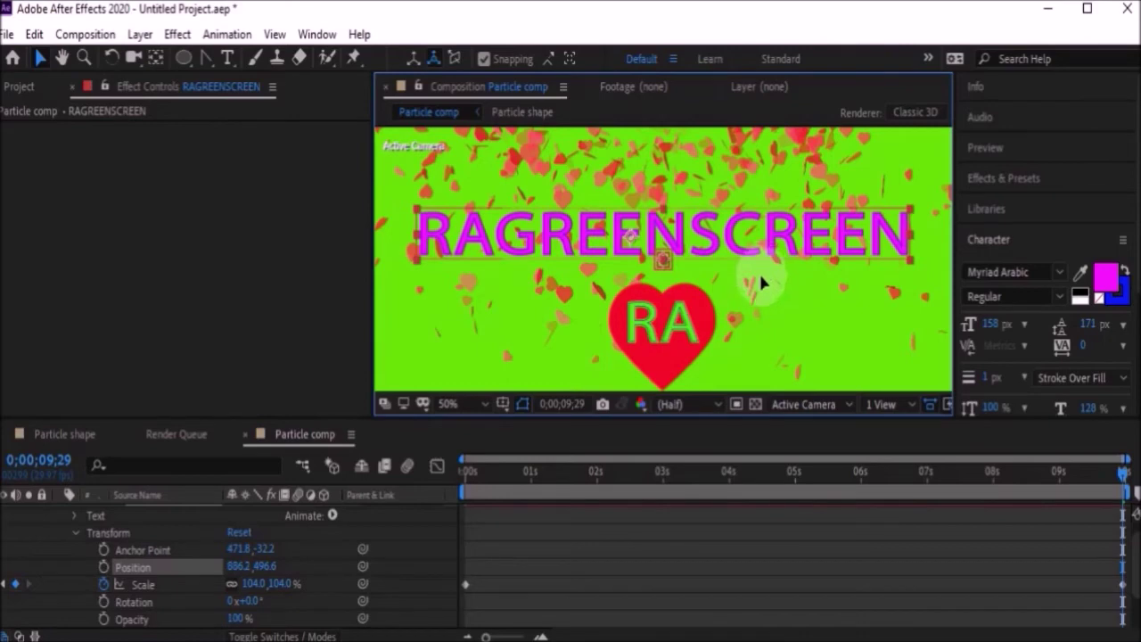
Step: Apply Easy Ease to both Scale keyframes of the RAGREENSCREEN layer
{"action": "left_click_drag", "start_coordinate": [1126, 584], "coordinate": [577, 595]}
{"action": "left_click_drag", "start_coordinate": [469, 596], "coordinate": [463, 605]}
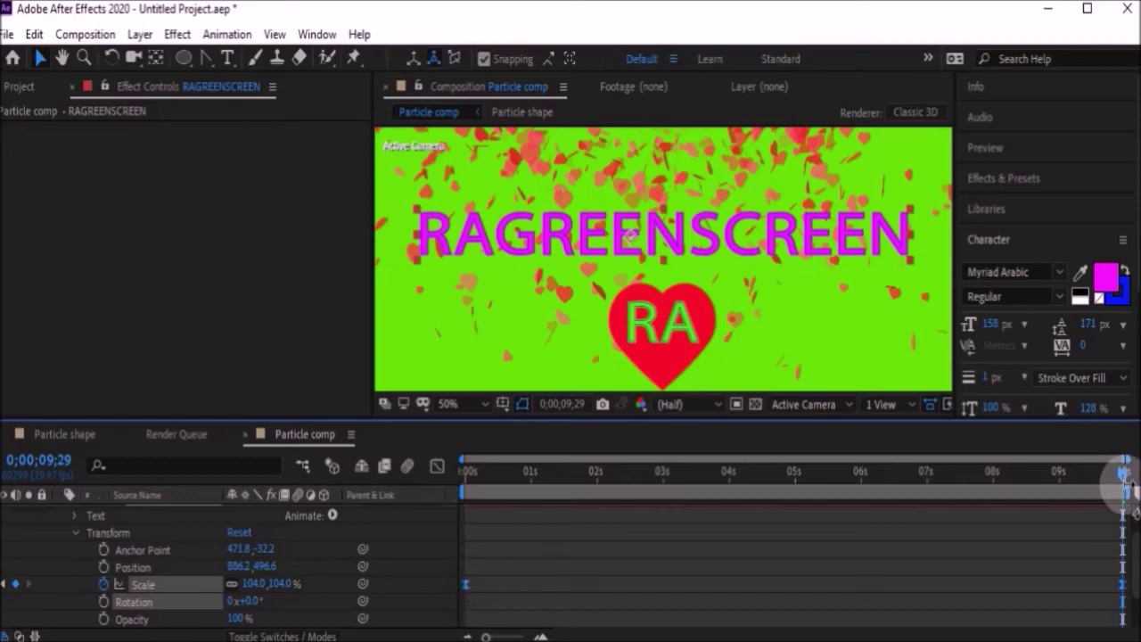
Step: Return to 0;00;00;00 and play a preview of the growing RAGREENSCREEN text, then stop it
{"action": "left_click_drag", "start_coordinate": [1123, 479], "coordinate": [463, 524]}
{"action": "right_click", "coordinate": [572, 534]}
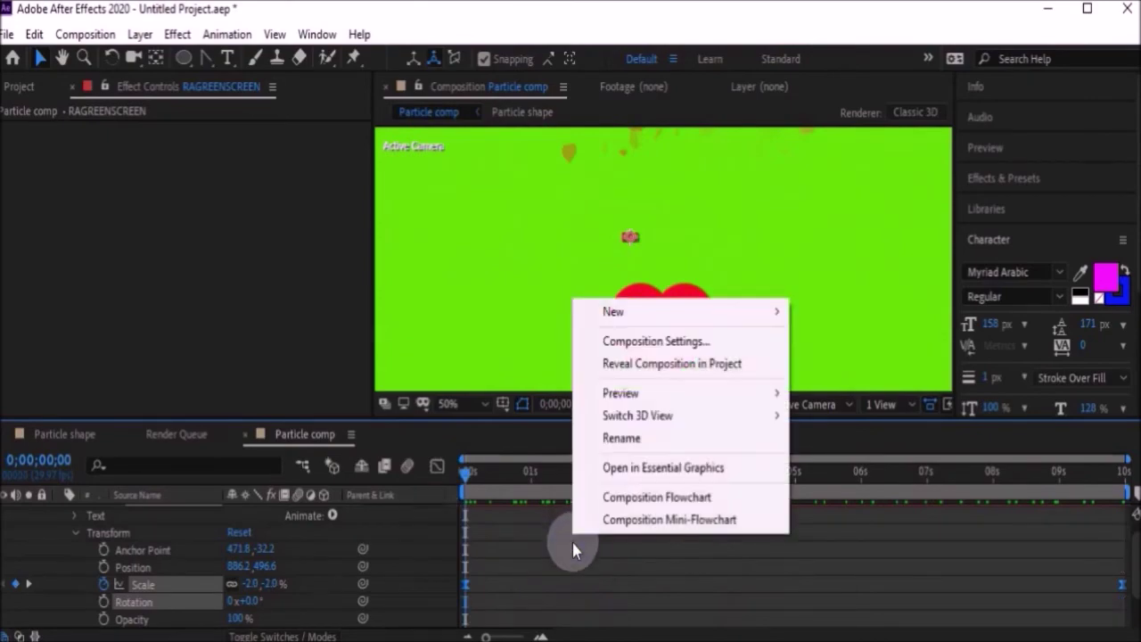
{"action": "mouse_move", "coordinate": [652, 395]}
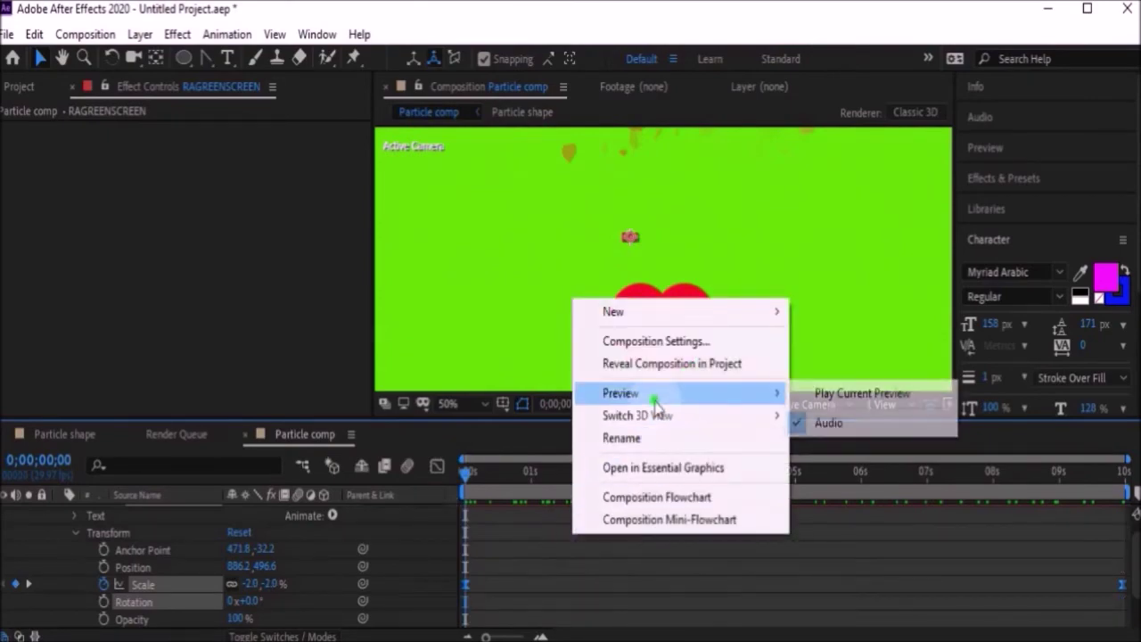
{"action": "left_click", "coordinate": [827, 393]}
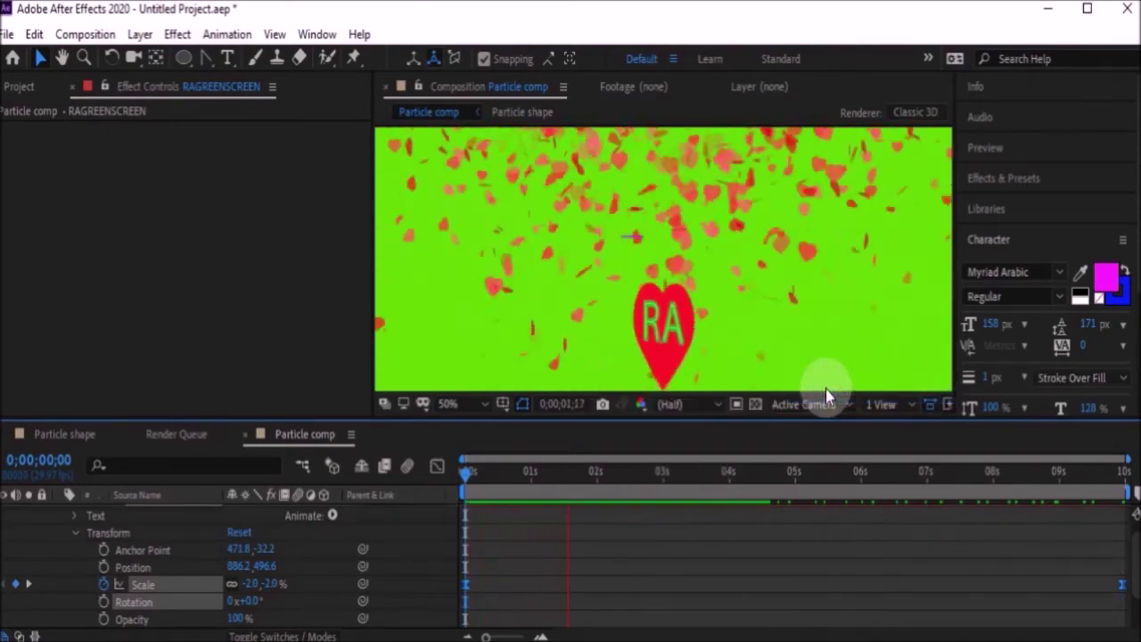
{"action": "key", "text": "space"}
Step: Keyframe the RA layer's Opacity from 0% at 0;00;00;00 to 100% at 0;00;09;29 and apply Easy Ease to both keyframes
{"action": "left_click", "coordinate": [158, 530]}
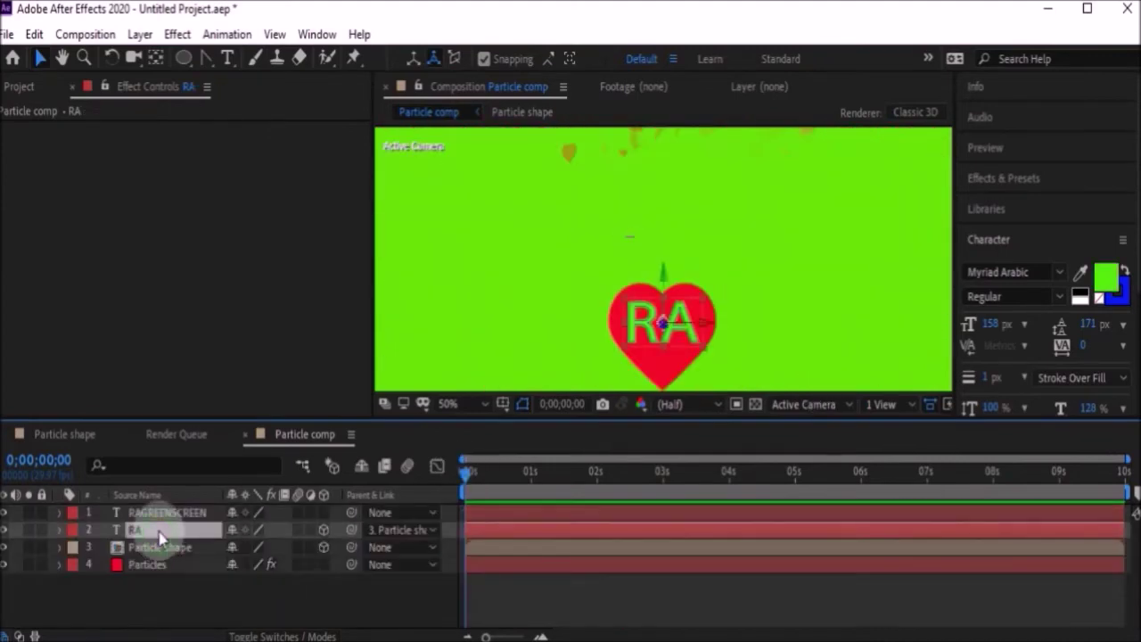
{"action": "left_click", "coordinate": [60, 531]}
{"action": "left_click", "coordinate": [73, 568]}
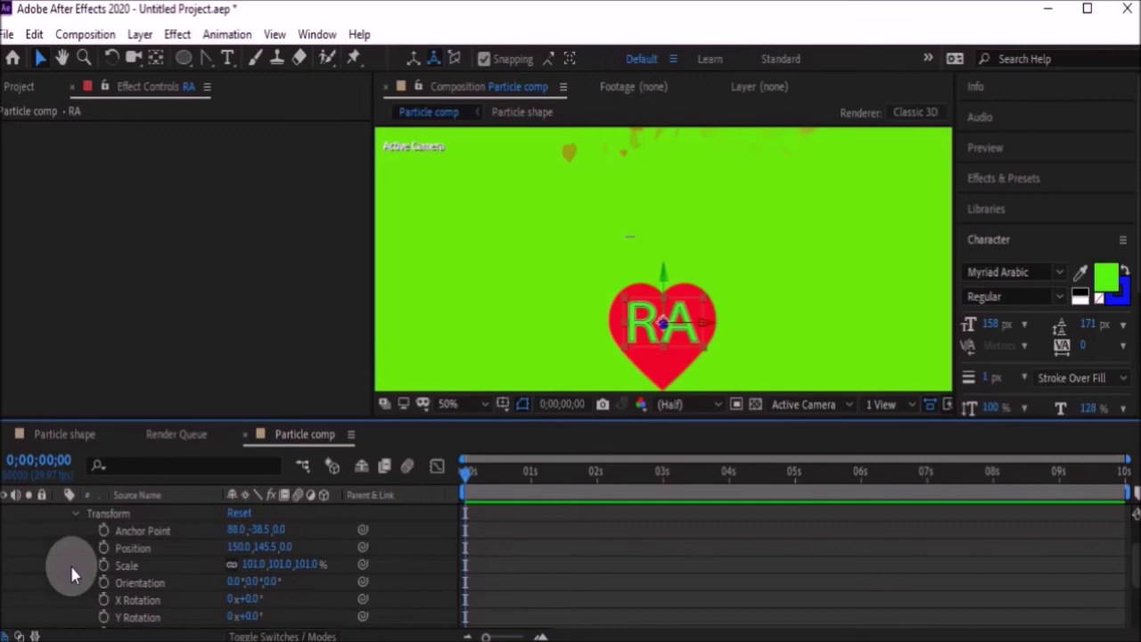
{"action": "scroll", "coordinate": [243, 606], "scroll_direction": "down", "scroll_amount": 2}
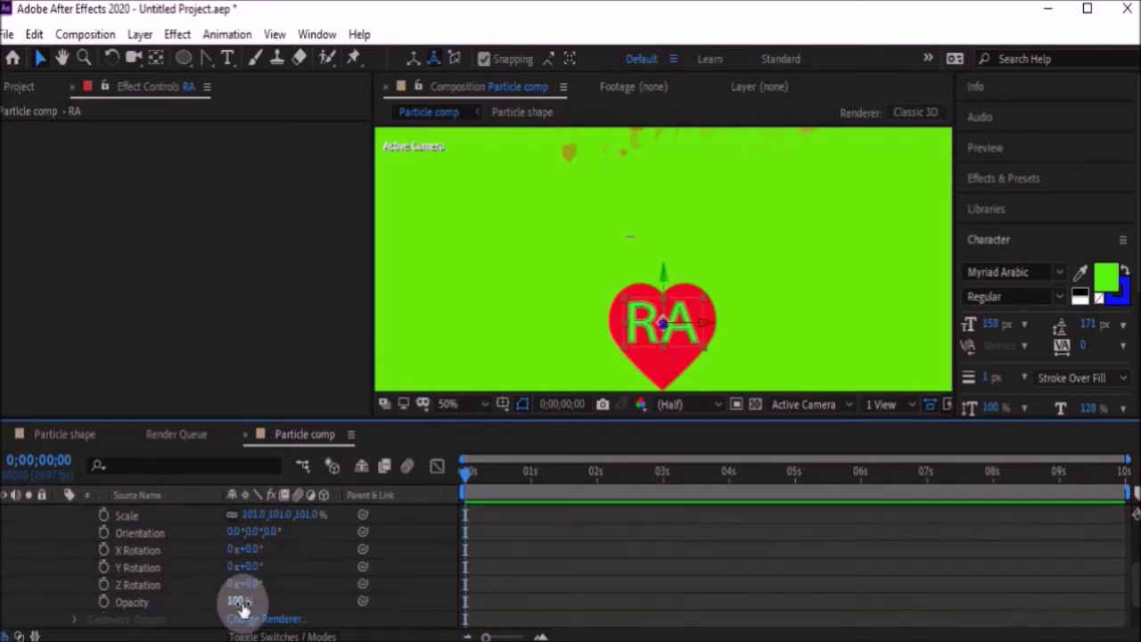
{"action": "left_click_drag", "start_coordinate": [241, 608], "coordinate": [105, 608]}
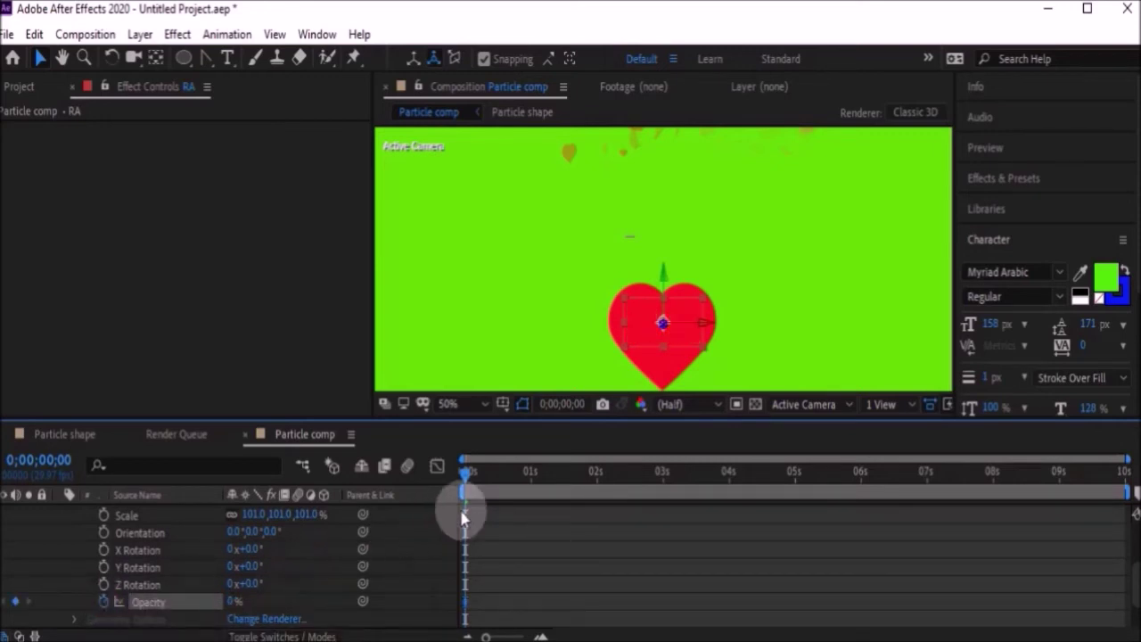
{"action": "left_click_drag", "start_coordinate": [470, 482], "coordinate": [1136, 517]}
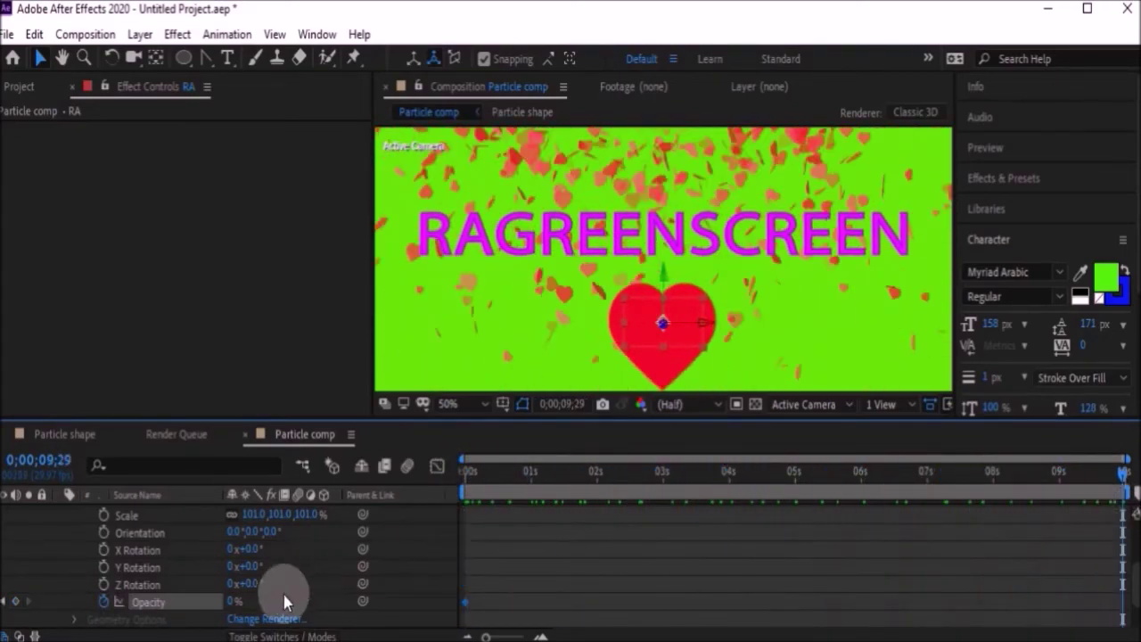
{"action": "left_click_drag", "start_coordinate": [232, 602], "coordinate": [338, 591]}
{"action": "left_click_drag", "start_coordinate": [1125, 593], "coordinate": [463, 615]}
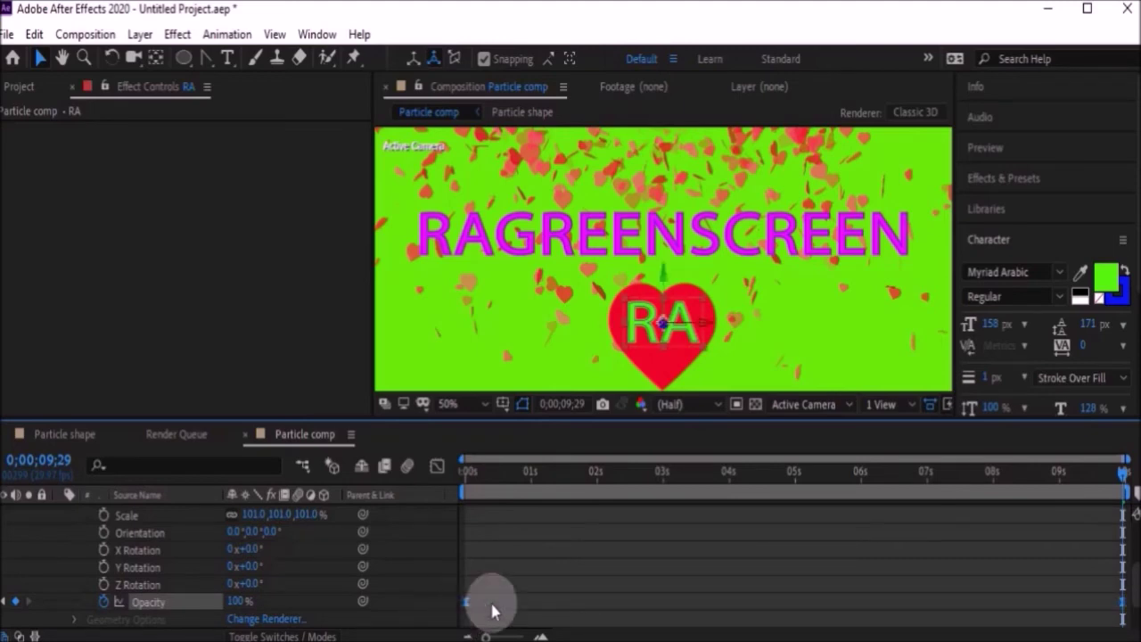
Step: Set an Opacity keyframe of 0% on the Particle shape layer at 0;00;00;00
{"action": "left_click_drag", "start_coordinate": [1121, 474], "coordinate": [1078, 477]}
{"action": "left_click_drag", "start_coordinate": [879, 508], "coordinate": [458, 507]}
{"action": "scroll", "coordinate": [294, 553], "scroll_direction": "down", "scroll_amount": 4}
{"action": "left_click", "coordinate": [104, 568]}
{"action": "left_click", "coordinate": [236, 567]}
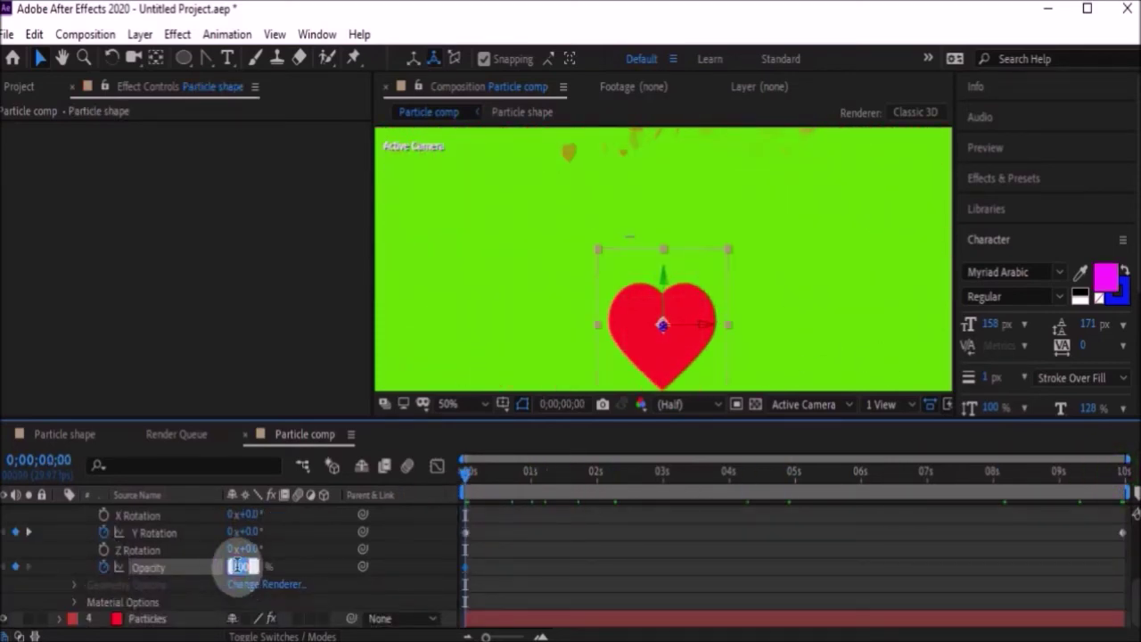
{"action": "type", "text": "0"}
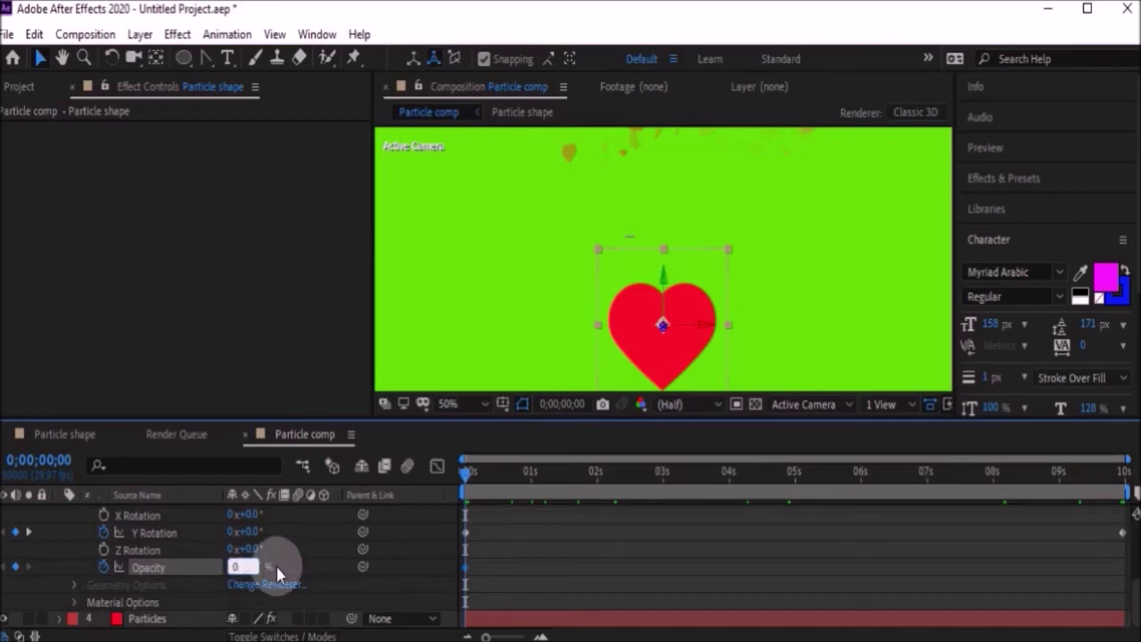
{"action": "left_click", "coordinate": [318, 569]}
Step: Add a 100% Opacity keyframe to the Particle shape layer at 0;00;09;29
{"action": "left_click_drag", "start_coordinate": [465, 471], "coordinate": [642, 496]}
{"action": "left_click_drag", "start_coordinate": [773, 499], "coordinate": [1128, 515]}
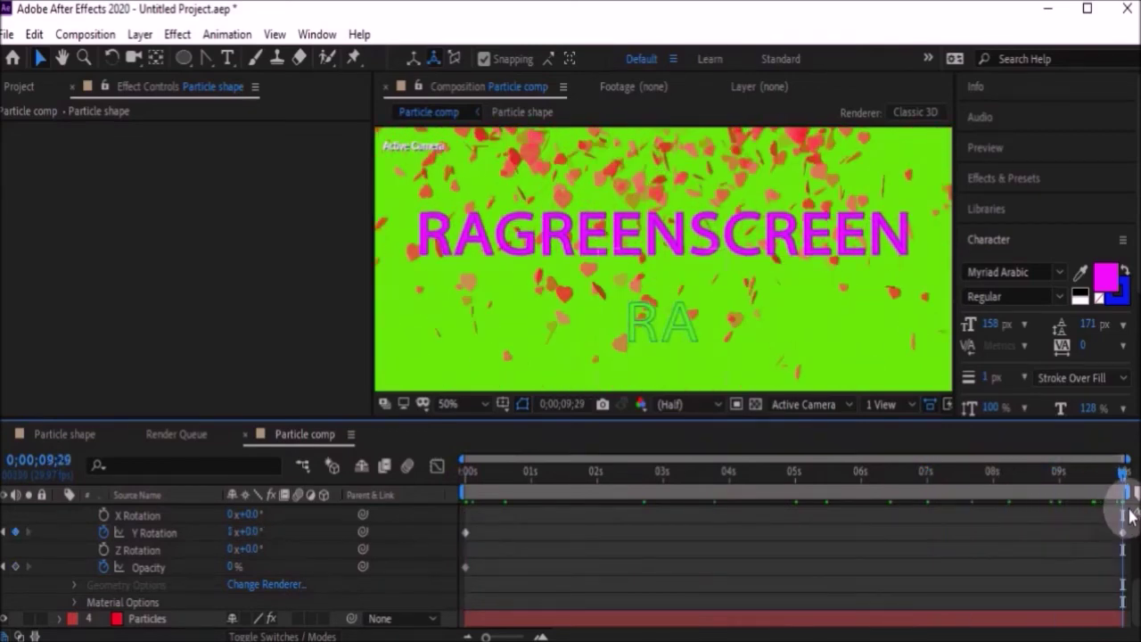
{"action": "left_click", "coordinate": [231, 567]}
{"action": "type", "text": "100"}
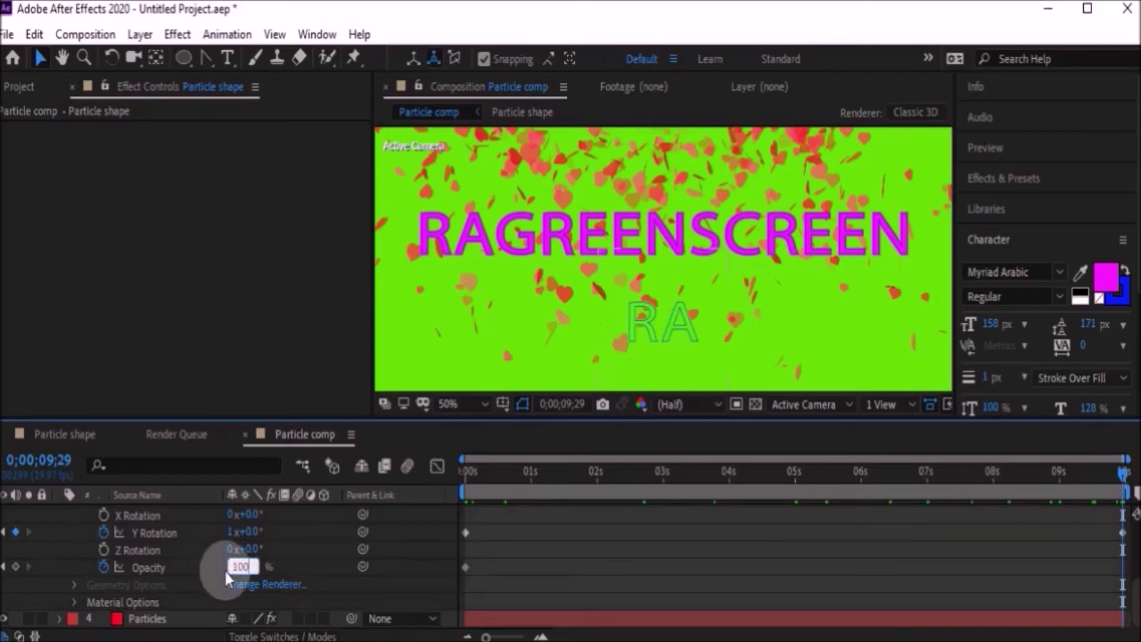
{"action": "key", "text": "Return"}
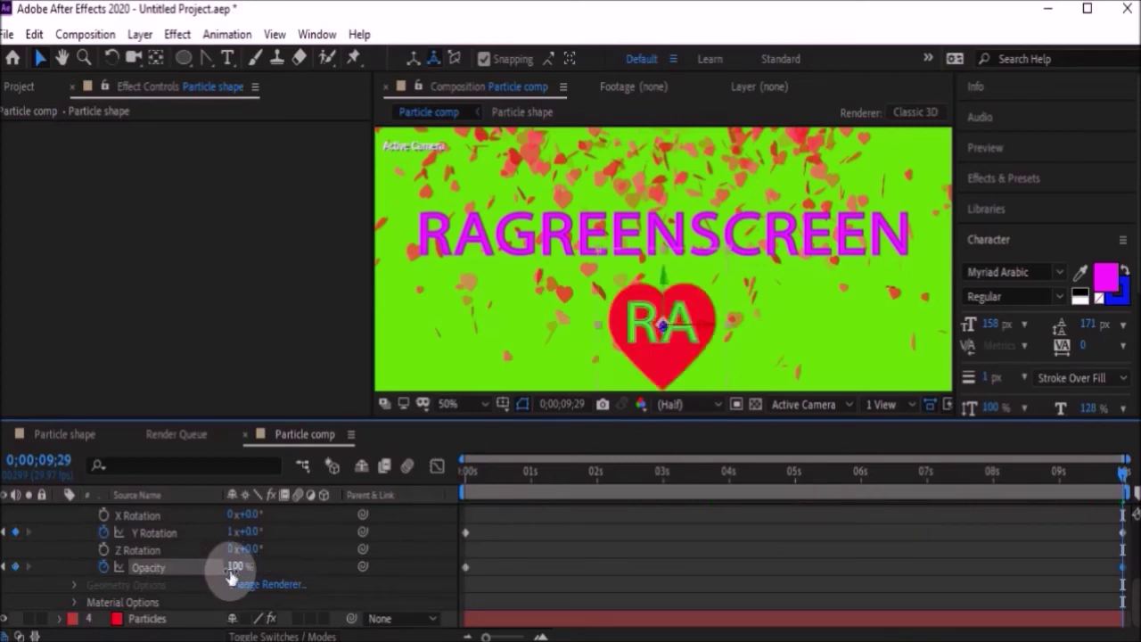
Step: Apply Easy Ease to the Particle shape layer's Y Rotation and Opacity keyframes, then collapse the layer's properties
{"action": "left_click_drag", "start_coordinate": [1128, 532], "coordinate": [454, 589]}
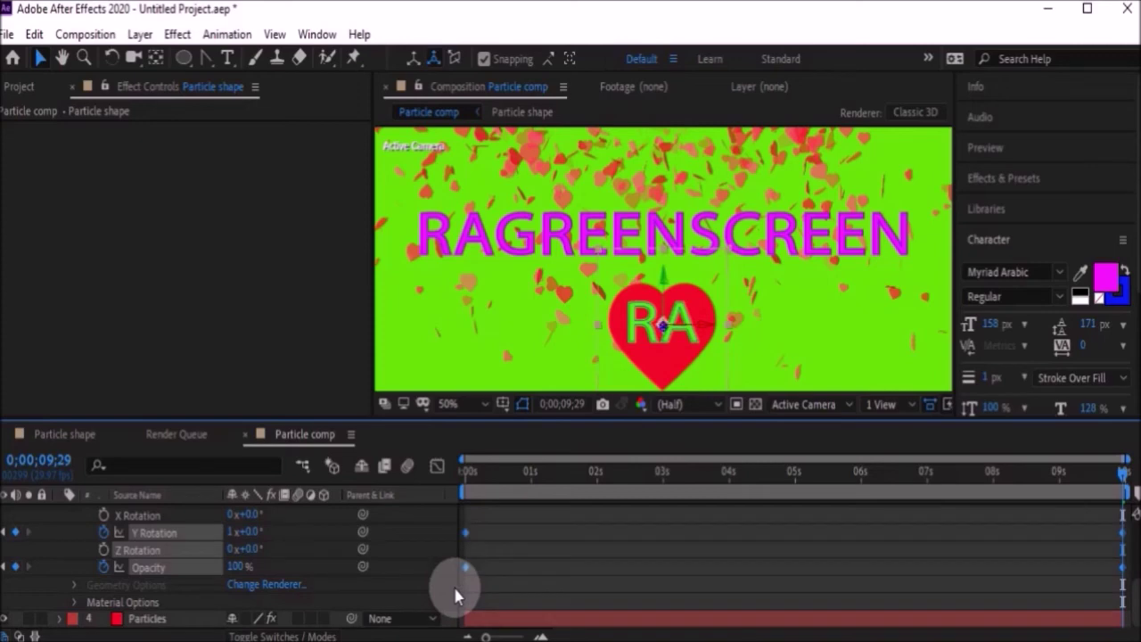
{"action": "key", "text": "F9"}
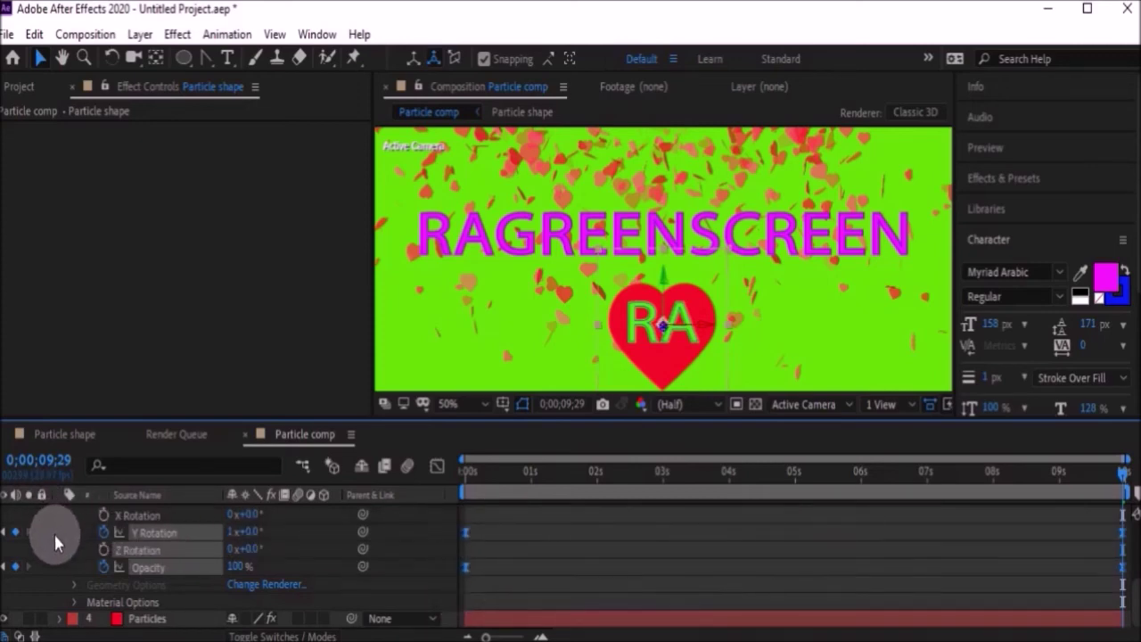
{"action": "scroll", "coordinate": [54, 530], "scroll_direction": "up", "scroll_amount": 3}
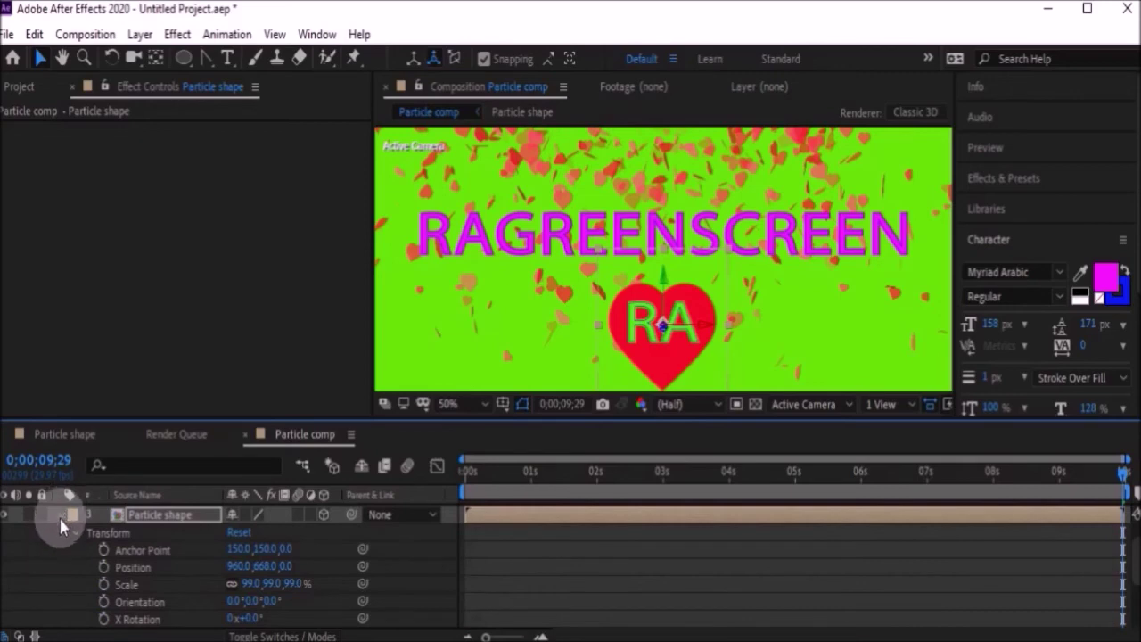
{"action": "left_click", "coordinate": [61, 517]}
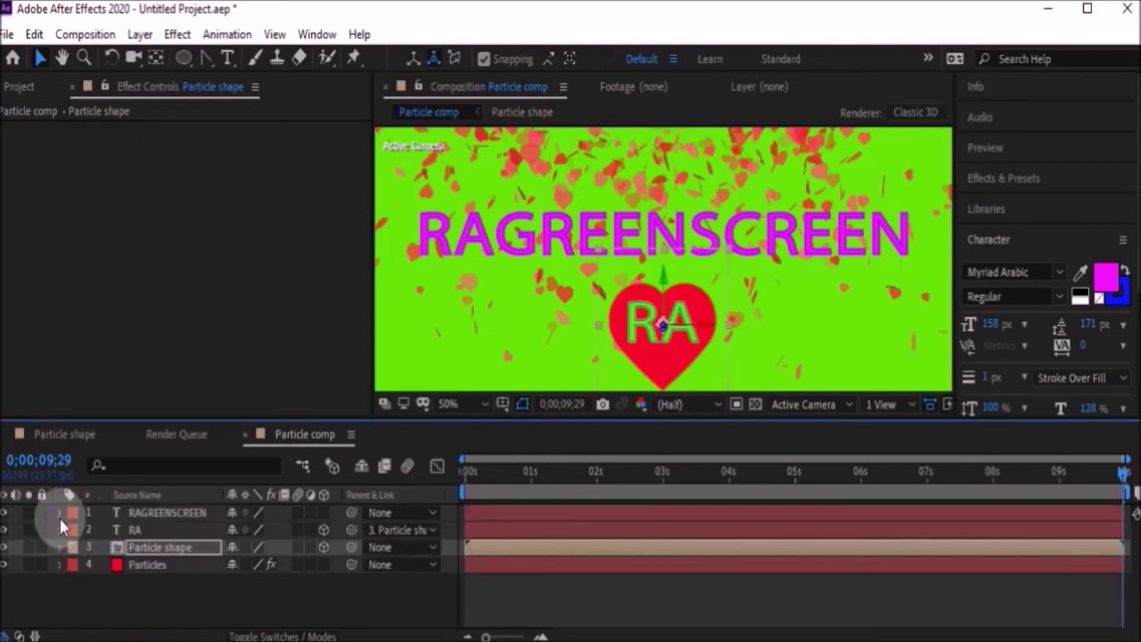
Step: Pre-compose the Particles layer as Particles Comp 1, moving all attributes into the new composition
{"action": "left_click", "coordinate": [161, 568]}
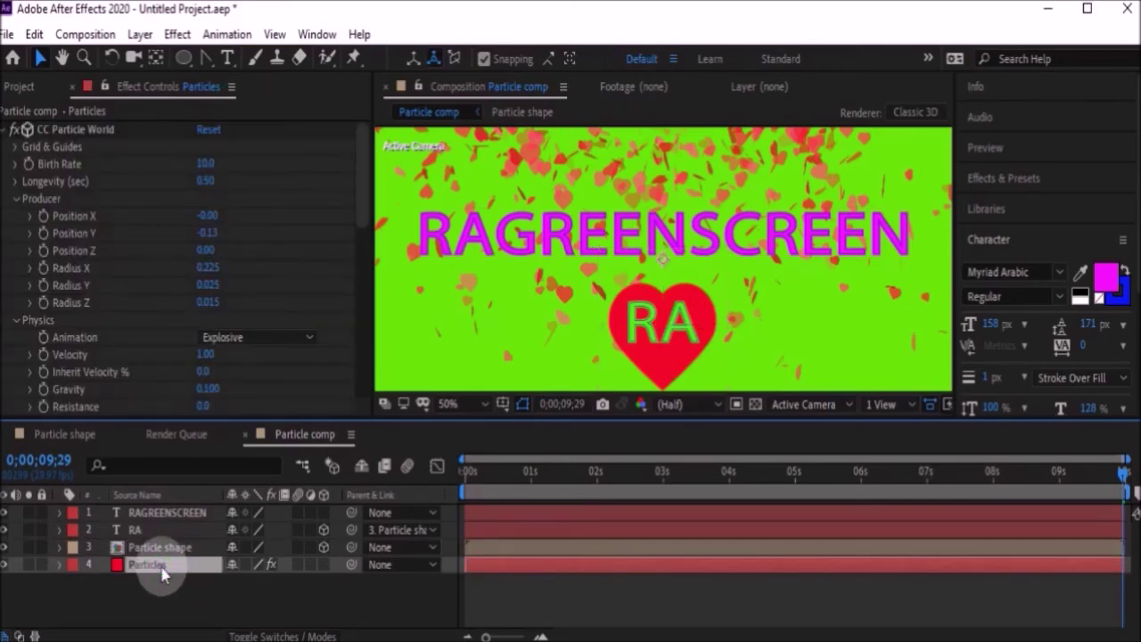
{"action": "left_click", "coordinate": [138, 36]}
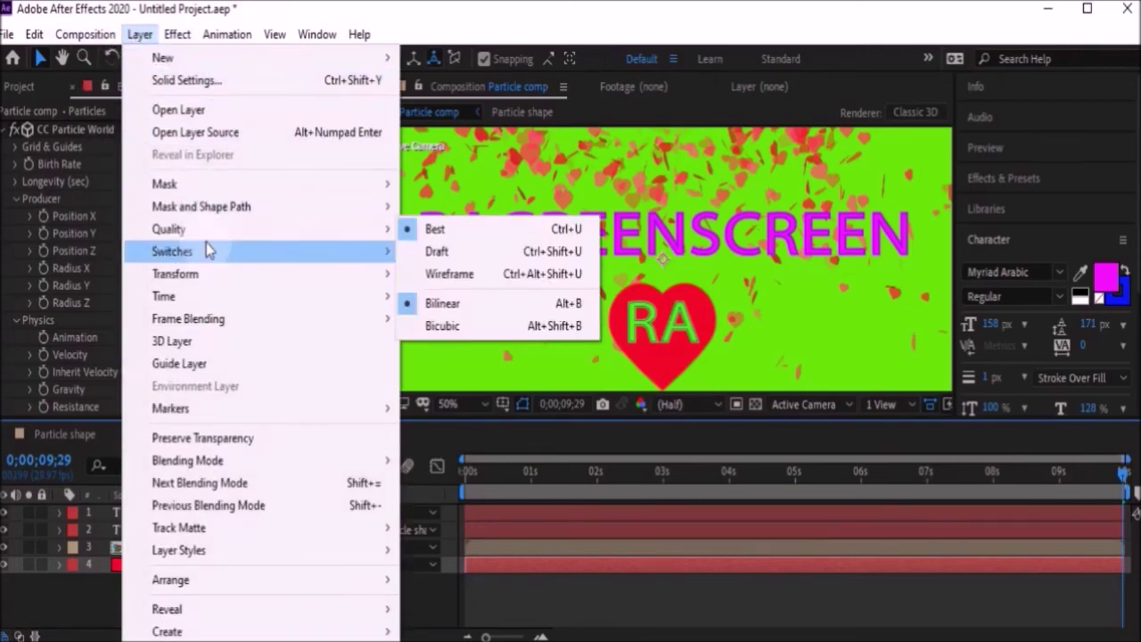
{"action": "mouse_move", "coordinate": [208, 250]}
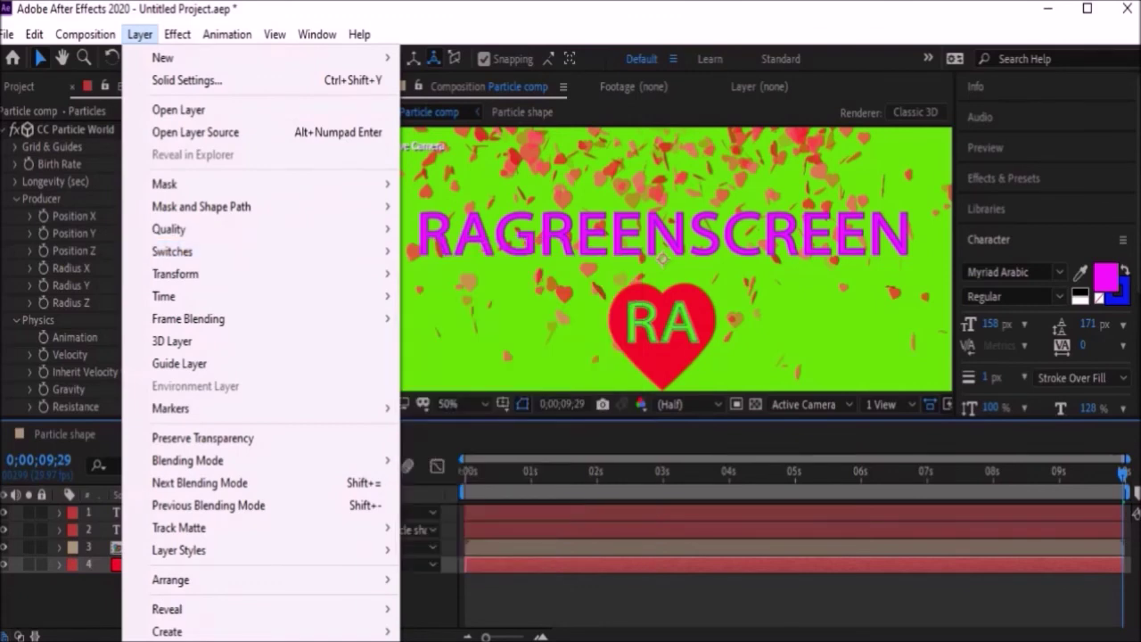
{"action": "key", "text": "ctrl+shift+c"}
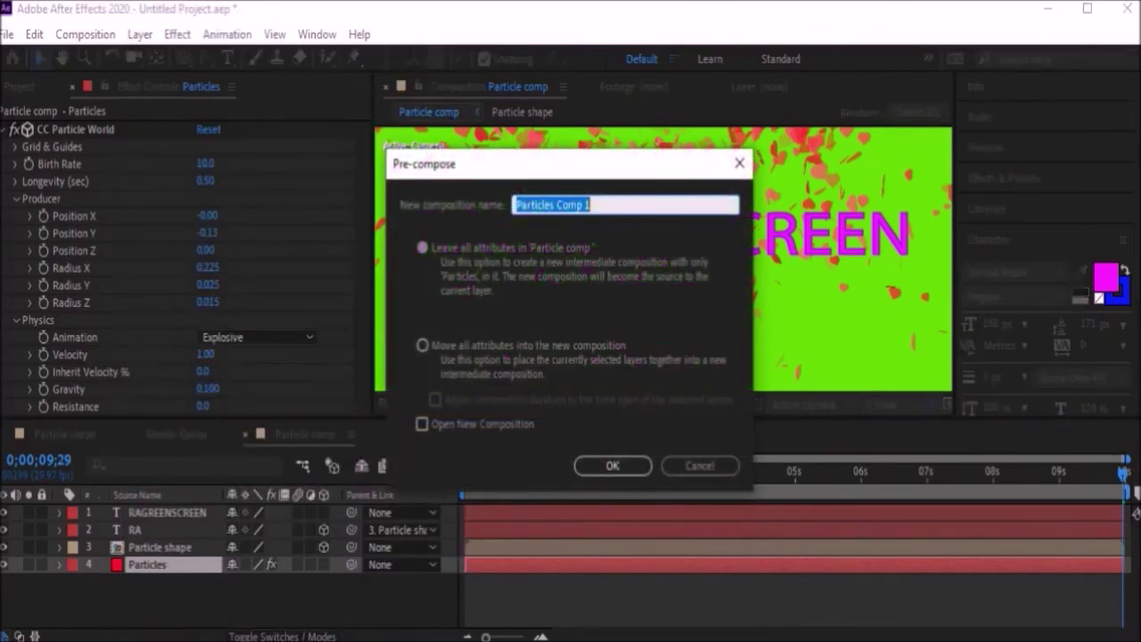
{"action": "left_click", "coordinate": [420, 345]}
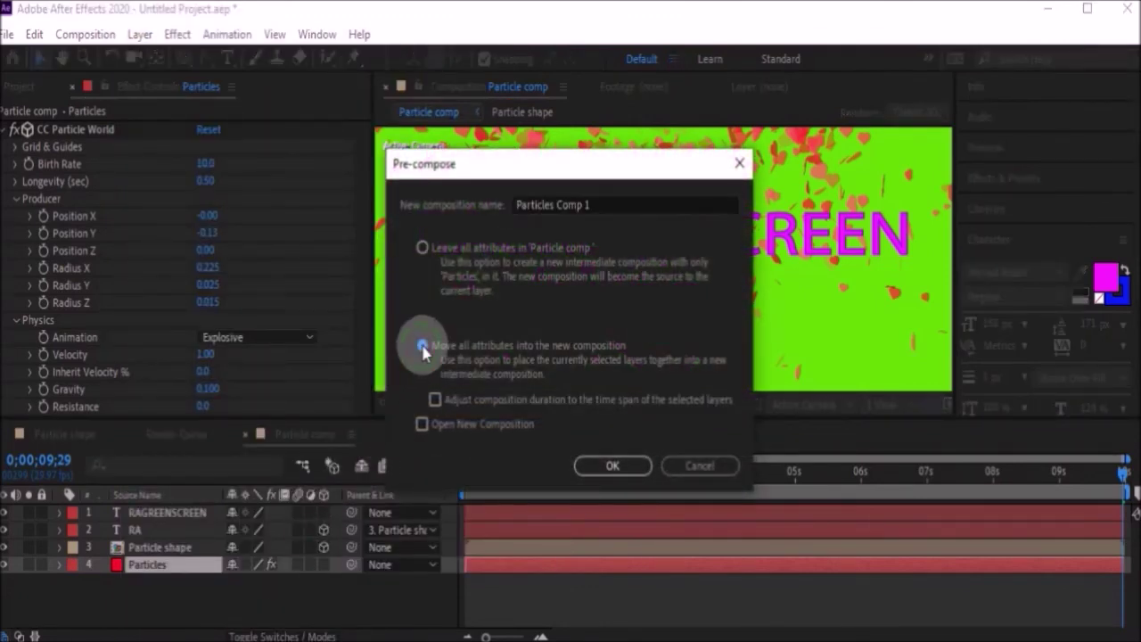
{"action": "left_click", "coordinate": [609, 469]}
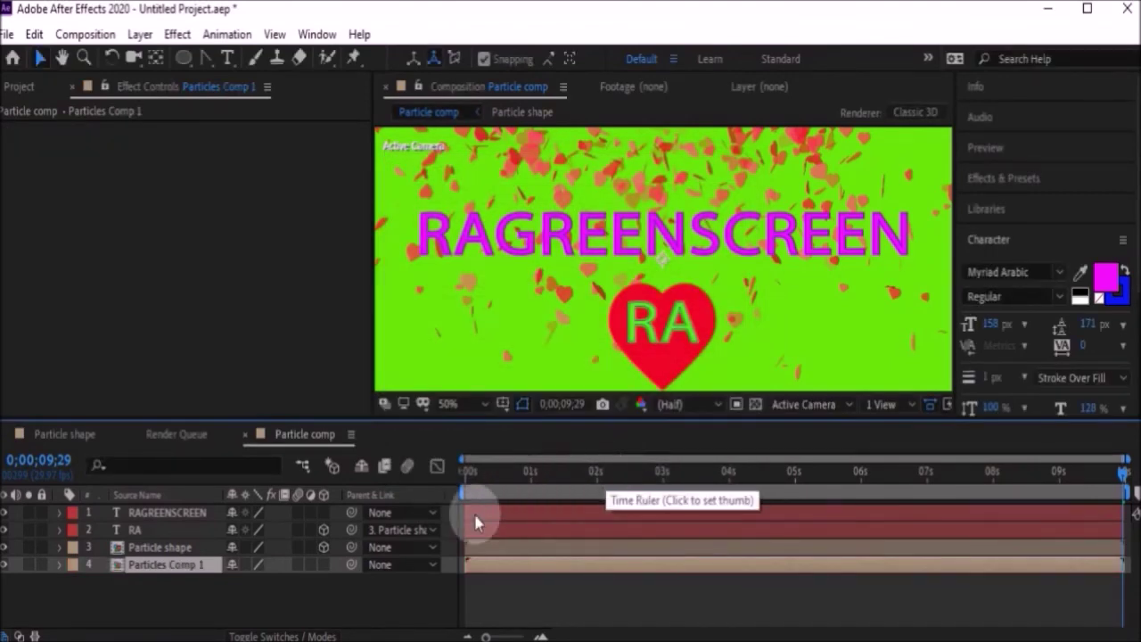
Step: Enable time remapping on the Particles Comp 1 layer
{"action": "right_click", "coordinate": [183, 567]}
{"action": "mouse_move", "coordinate": [257, 117]}
{"action": "left_click", "coordinate": [515, 119]}
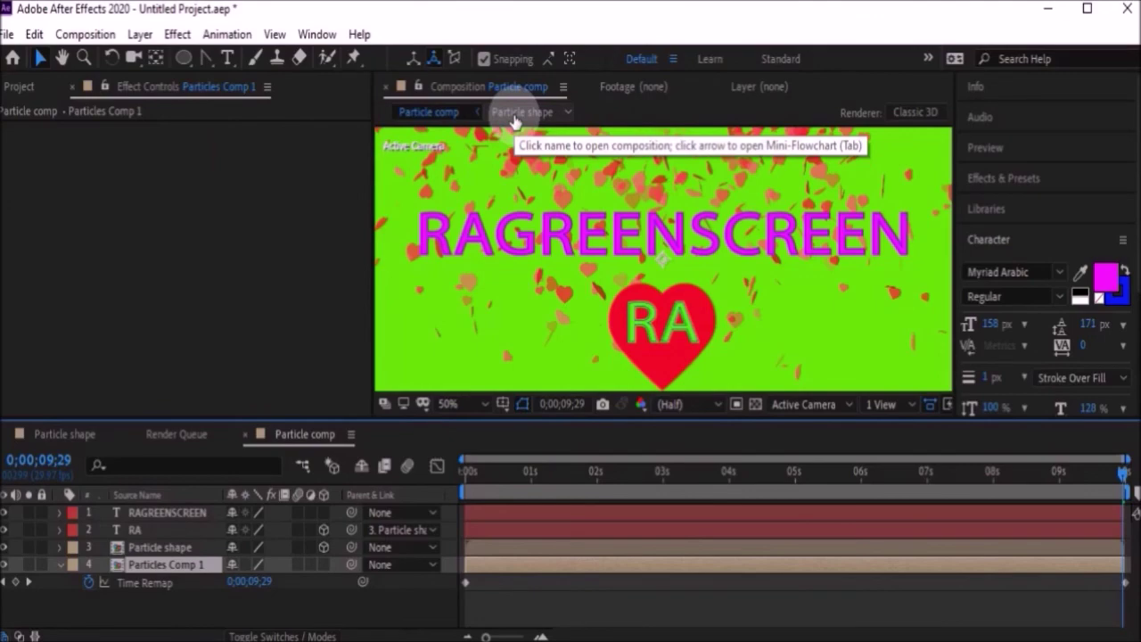
Step: Return to 0;00;00;00 and delete the Time Remap keyframe at the end of Particles Comp 1
{"action": "left_click_drag", "start_coordinate": [1018, 490], "coordinate": [882, 490]}
{"action": "left_click_drag", "start_coordinate": [782, 515], "coordinate": [464, 526]}
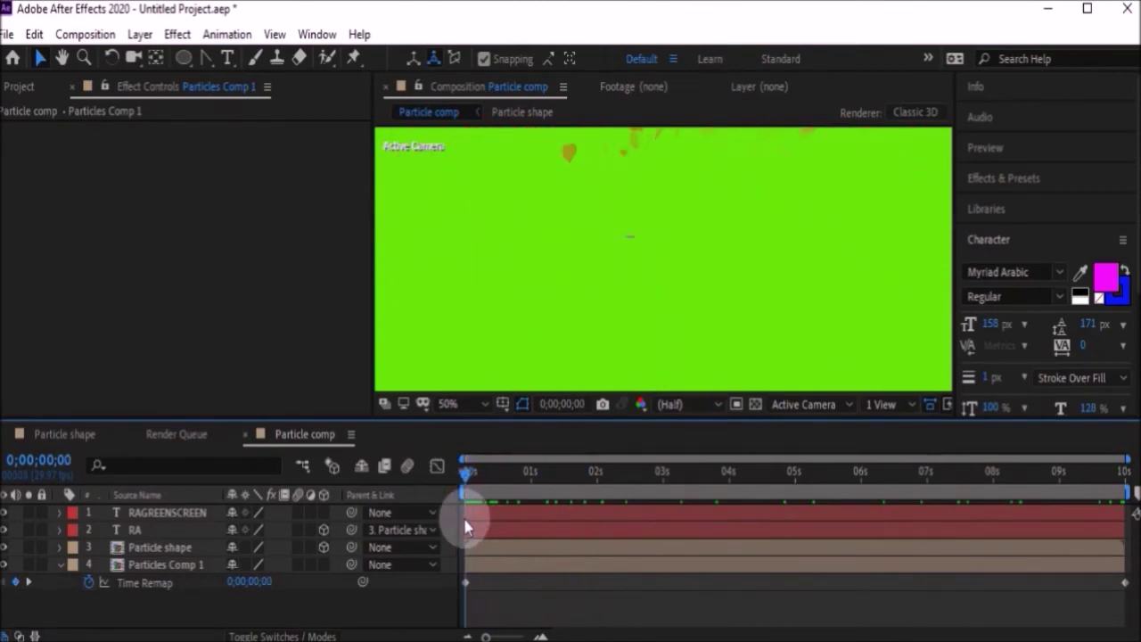
{"action": "left_click", "coordinate": [1123, 584]}
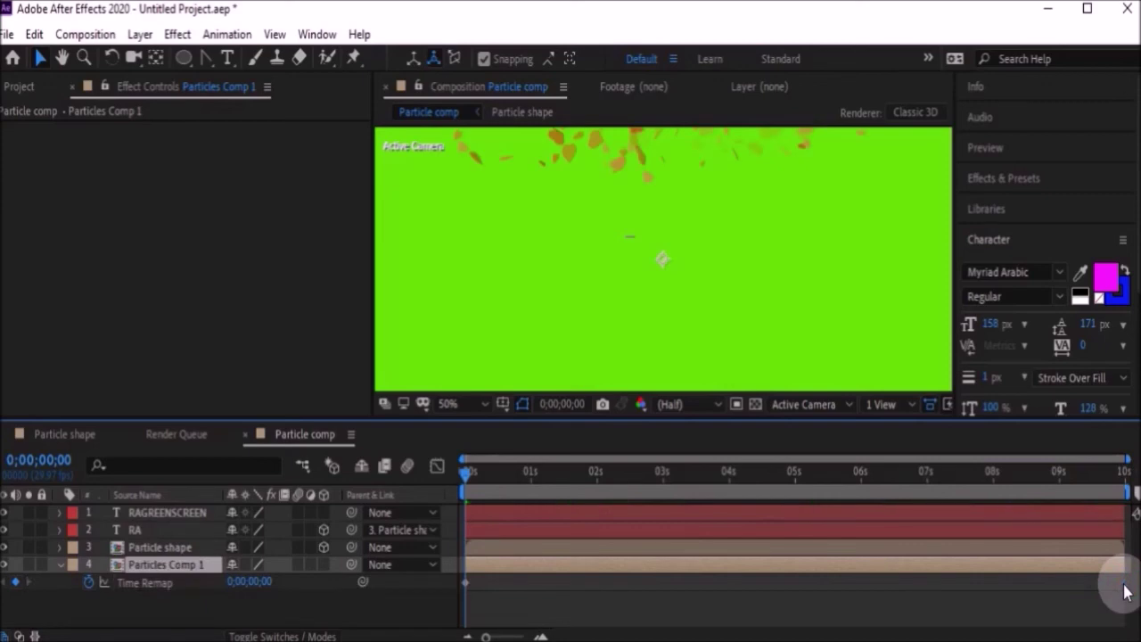
Step: At 0;00;09;29, set the Time Remap of Particles Comp 1 to 0;00;00;19 as a new keyframe
{"action": "left_click", "coordinate": [539, 496]}
{"action": "left_click_drag", "start_coordinate": [466, 473], "coordinate": [1121, 535]}
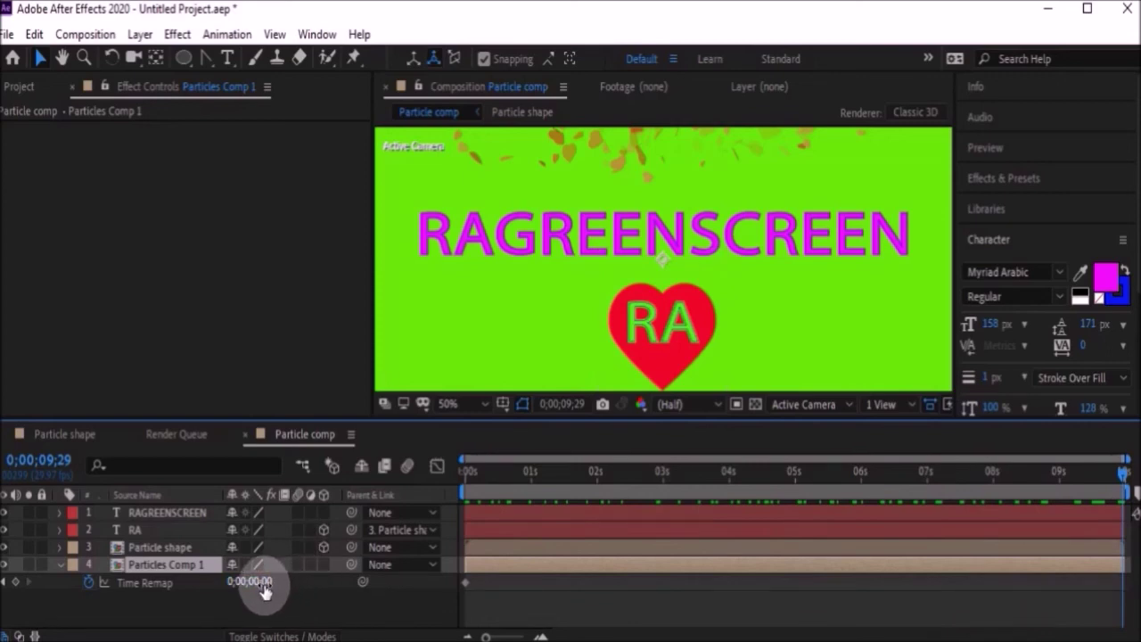
{"action": "left_click_drag", "start_coordinate": [264, 591], "coordinate": [280, 583]}
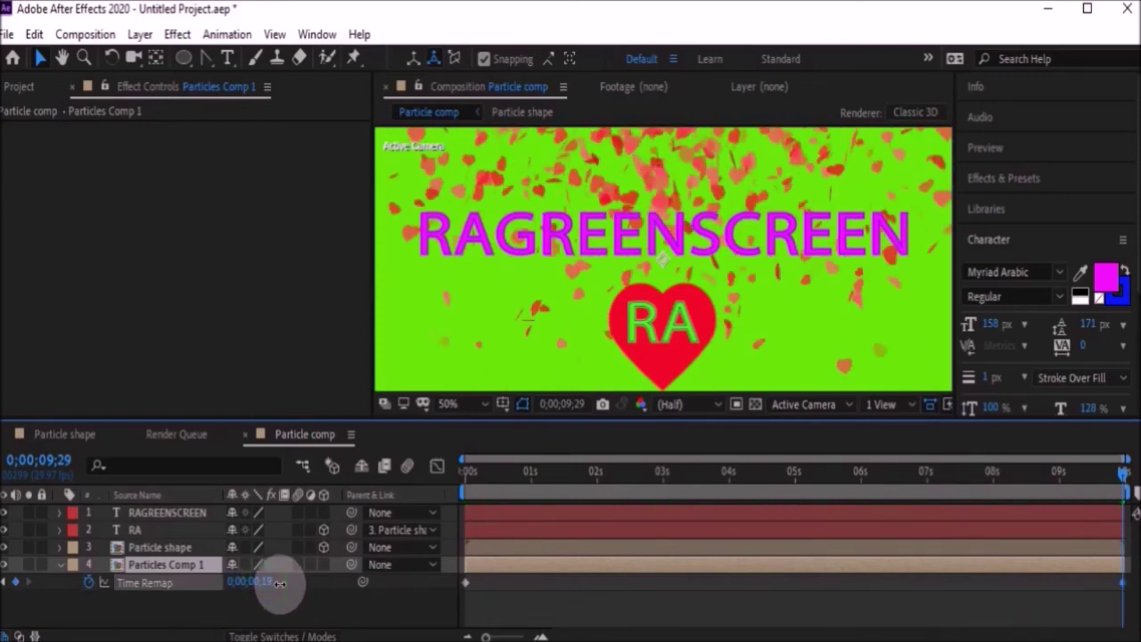
{"action": "left_click_drag", "start_coordinate": [280, 582], "coordinate": [280, 583]}
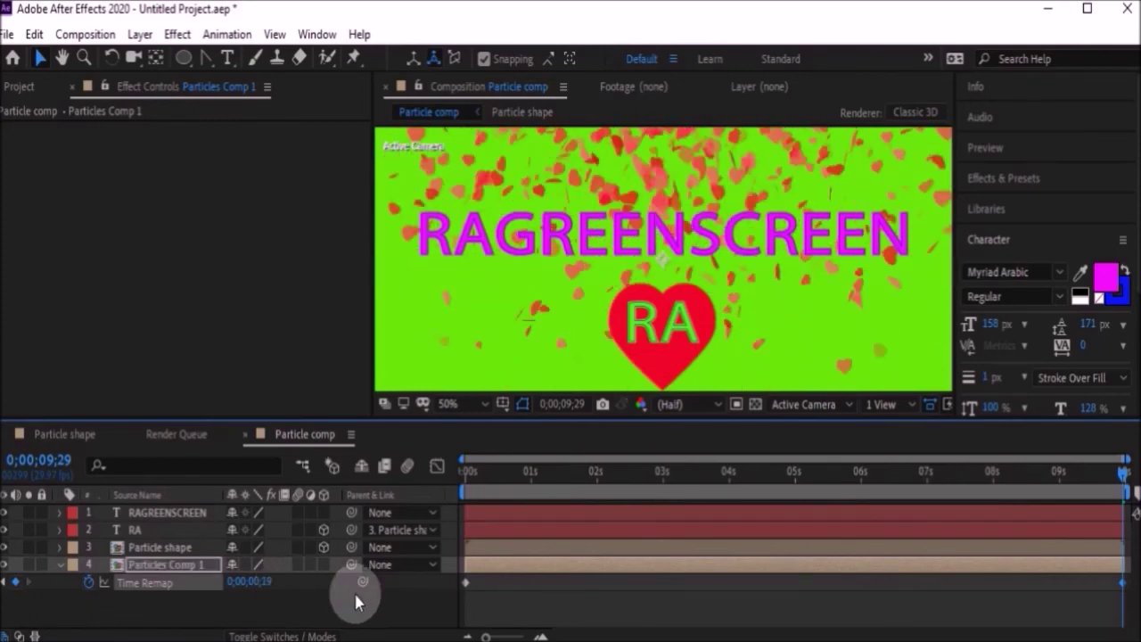
Step: Play a preview of the composition to check the slowed particles and the fading heart
{"action": "right_click", "coordinate": [526, 617]}
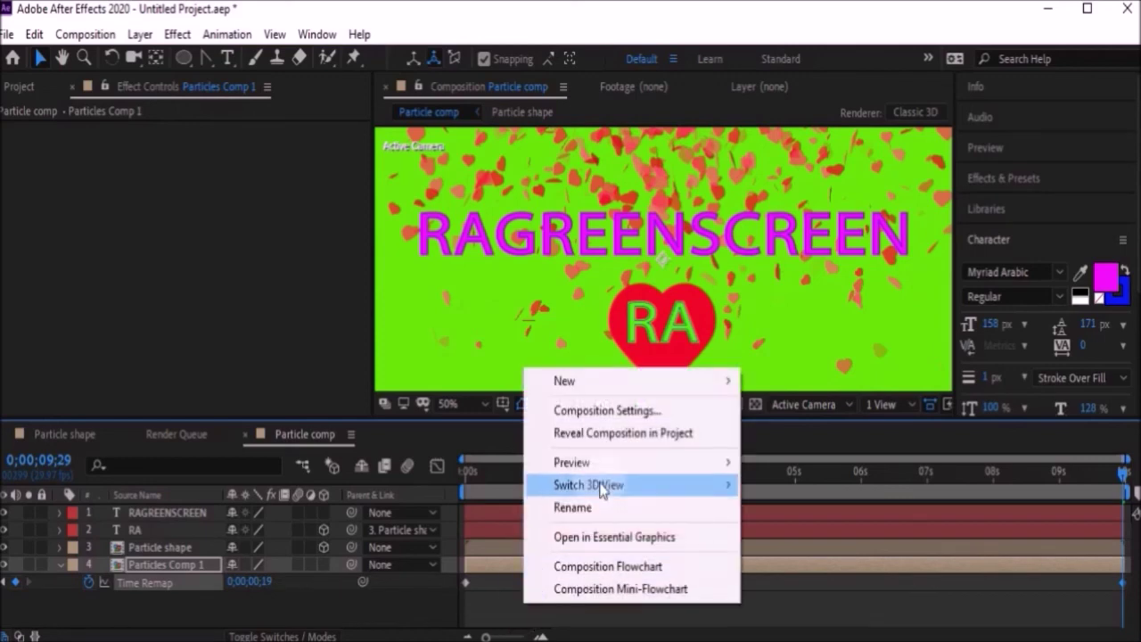
{"action": "mouse_move", "coordinate": [608, 470]}
{"action": "left_click", "coordinate": [772, 464]}
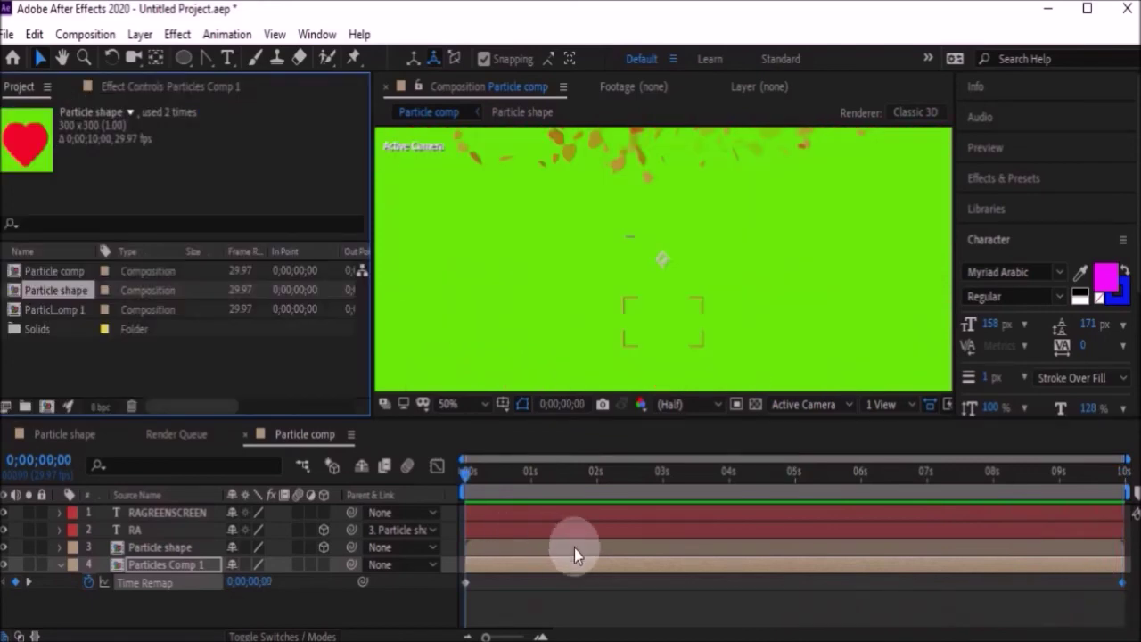
Step: Apply Easy Ease to the Time Remap keyframes of Particles Comp 1
{"action": "left_click_drag", "start_coordinate": [1126, 578], "coordinate": [709, 581]}
{"action": "left_click_drag", "start_coordinate": [492, 588], "coordinate": [462, 588]}
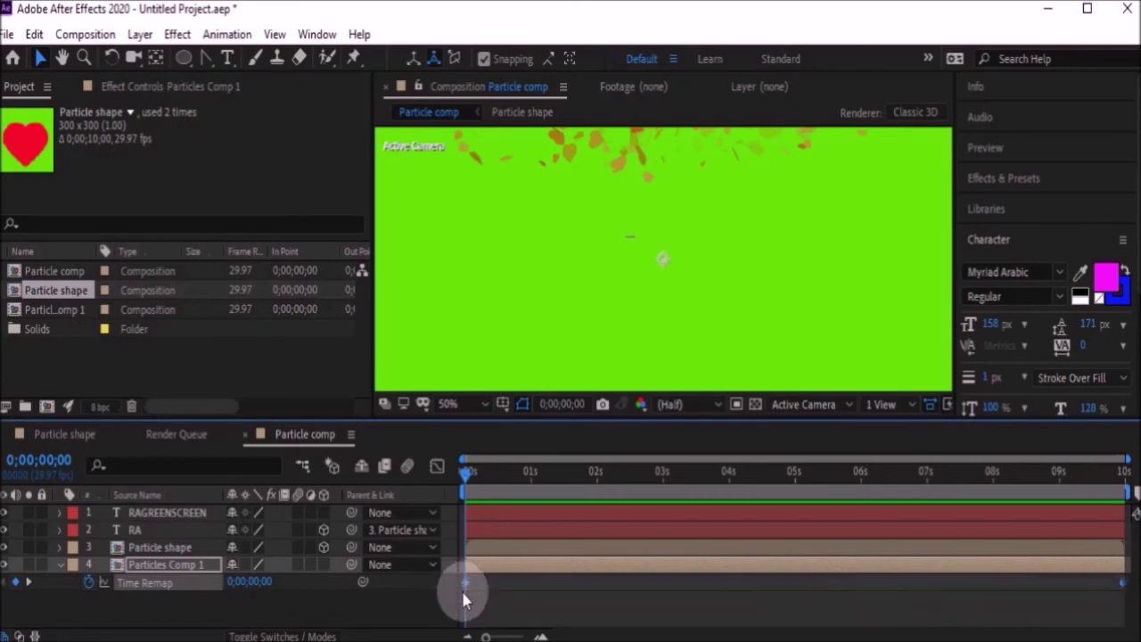
Step: Add Particle comp to the render queue and render it with Best Settings and Lossless output to Particle comp.avi
{"action": "left_click", "coordinate": [75, 35]}
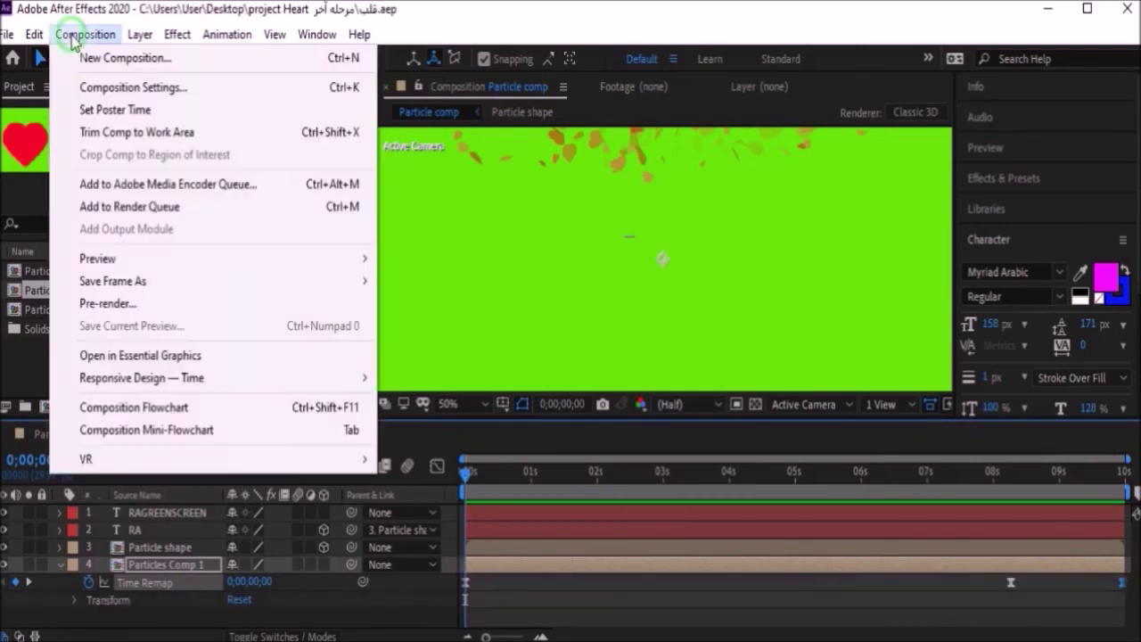
{"action": "left_click", "coordinate": [130, 206]}
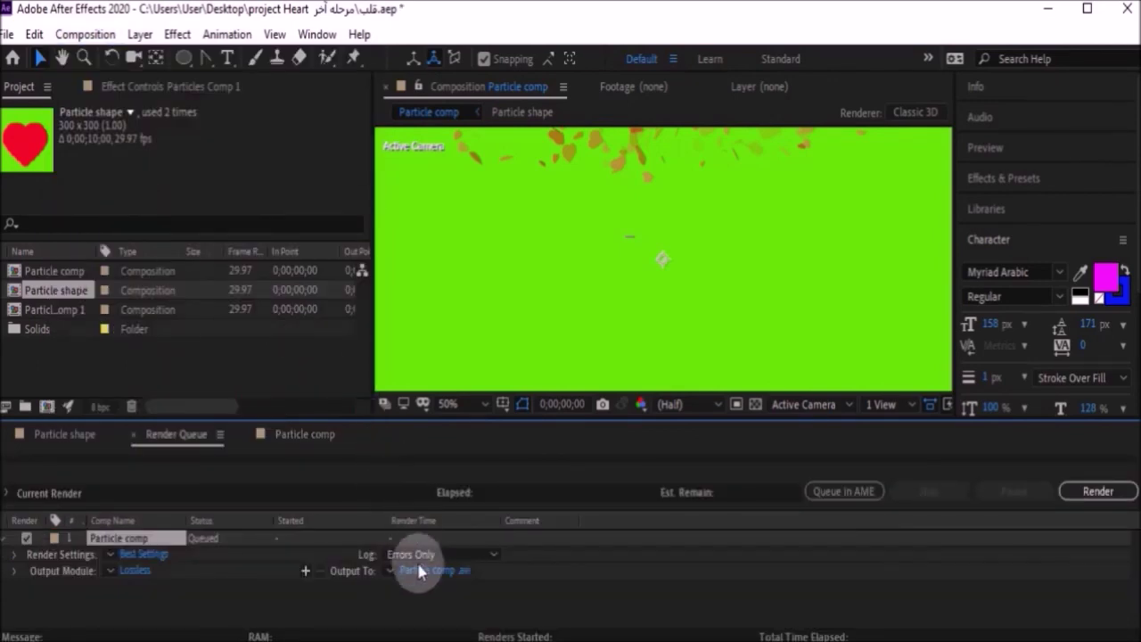
{"action": "left_click", "coordinate": [1094, 491]}
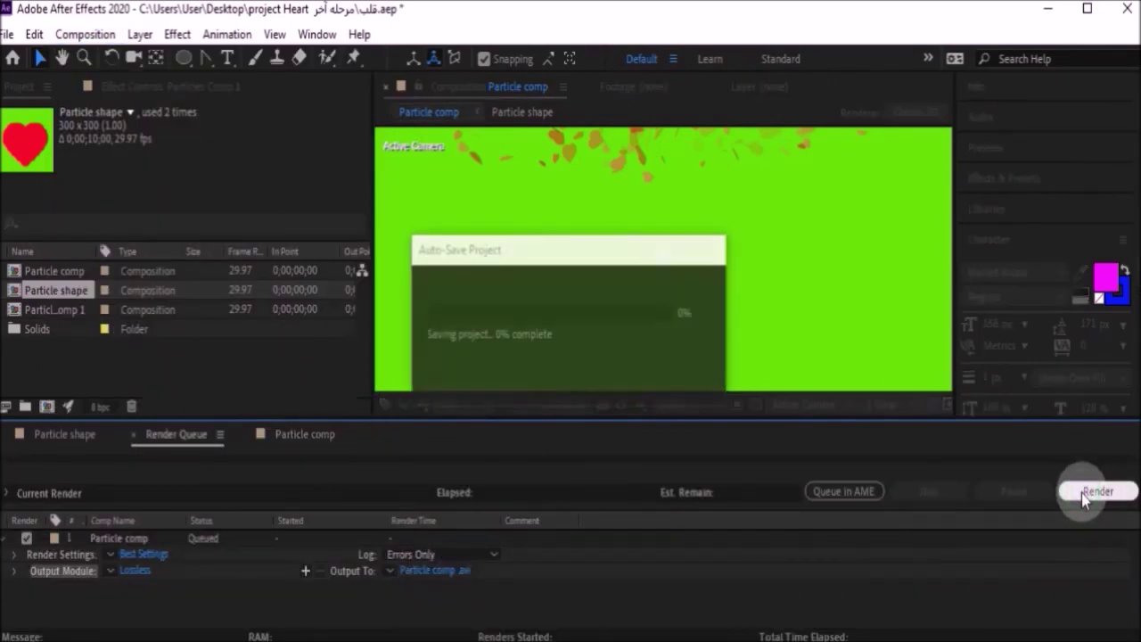